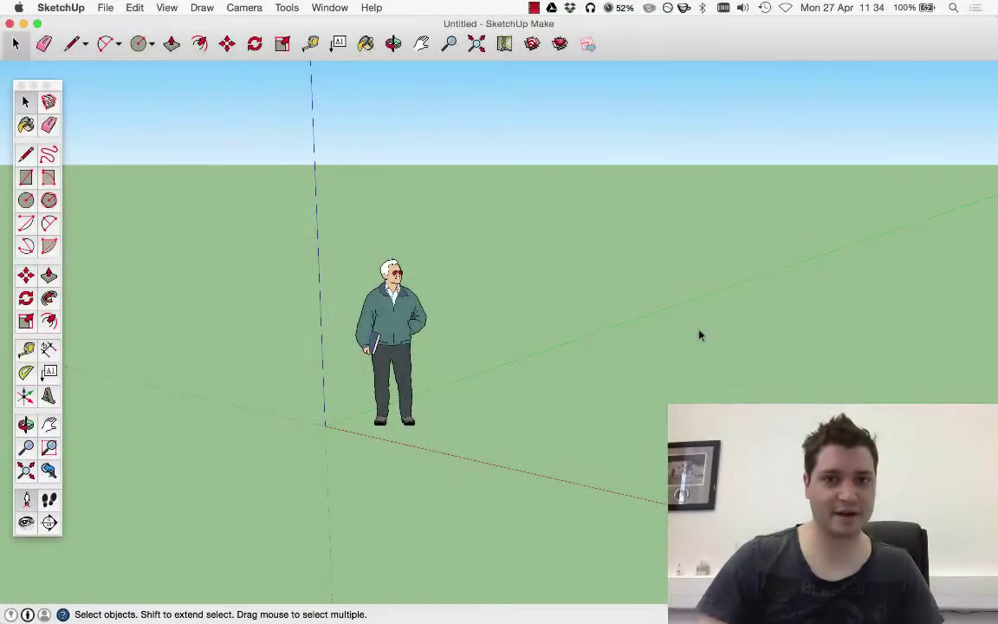
# Orbit around the default scene with the standing figure and glance at the File menu
pyautogui.press('o')
pyautogui.moveTo(522, 335); pyautogui.dragTo(444, 381)
pyautogui.press('space')
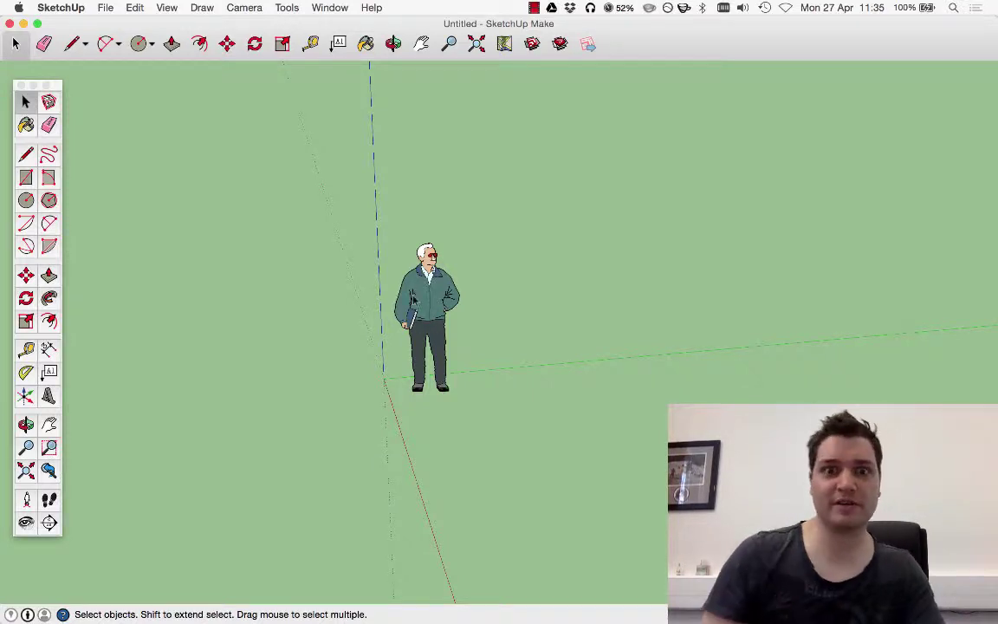
pyautogui.click(105, 8)
pyautogui.click(494, 201)
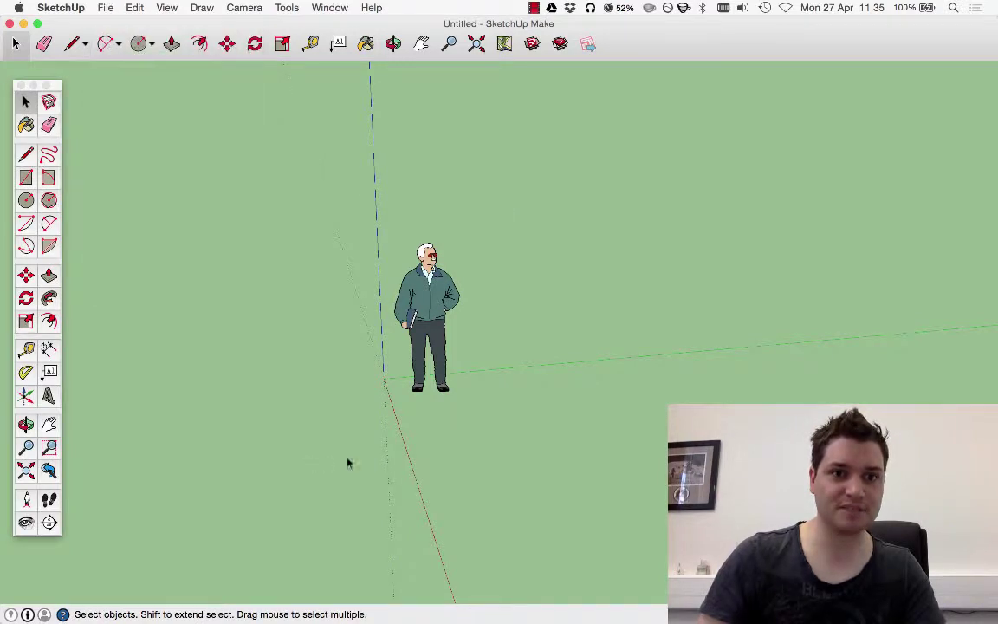
pyautogui.moveTo(646, 355); pyautogui.dragTo(801, 340, button='middle')
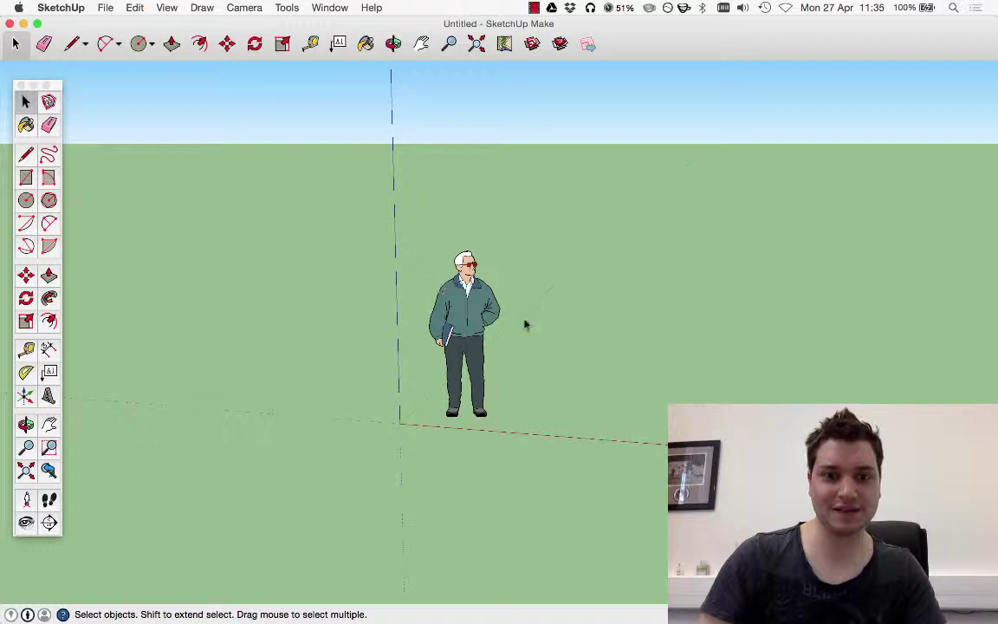
# Search the 3D Warehouse (File > 3D Warehouse > Get Models) for 'boot'
pyautogui.click(105, 8)
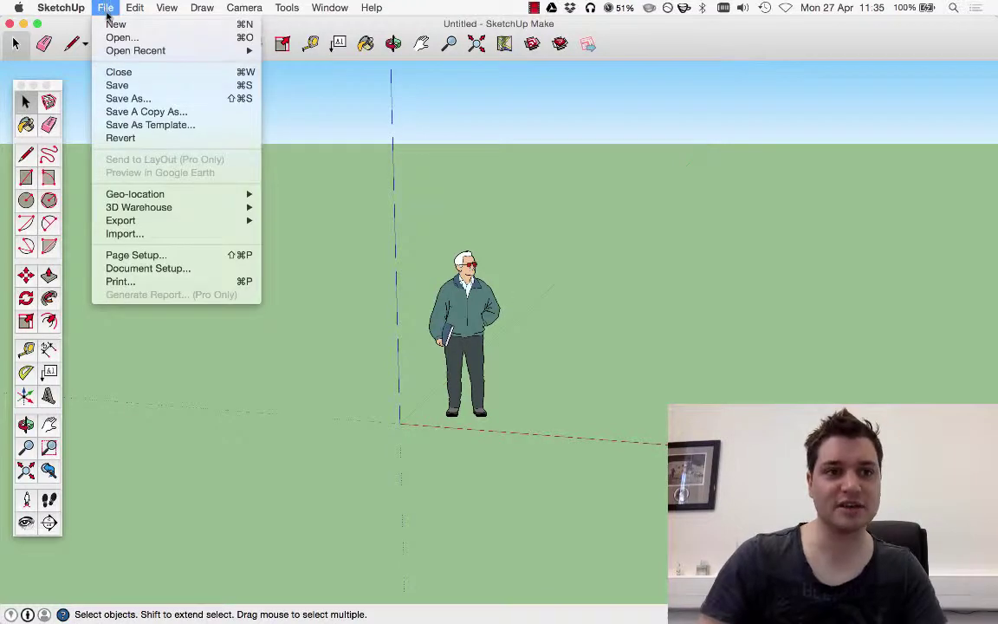
pyautogui.moveTo(156, 207)
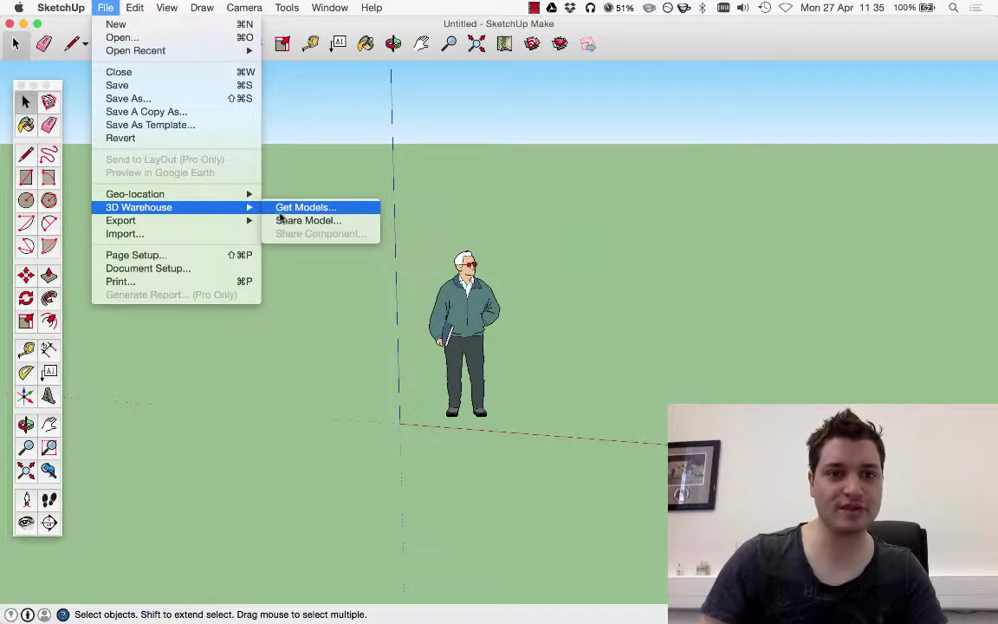
pyautogui.click(300, 207)
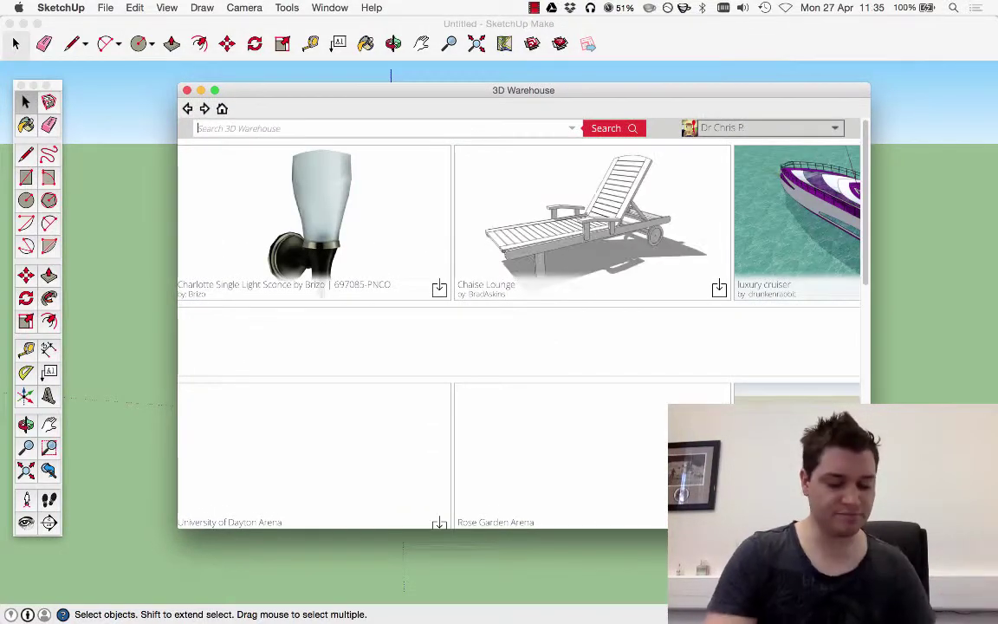
pyautogui.write('boot')
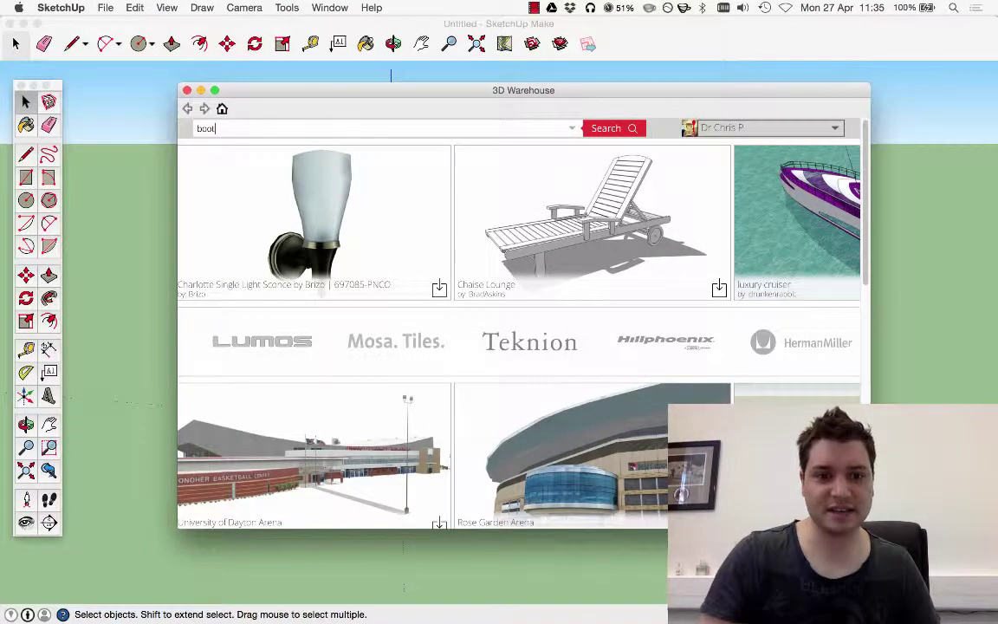
pyautogui.click(606, 131)
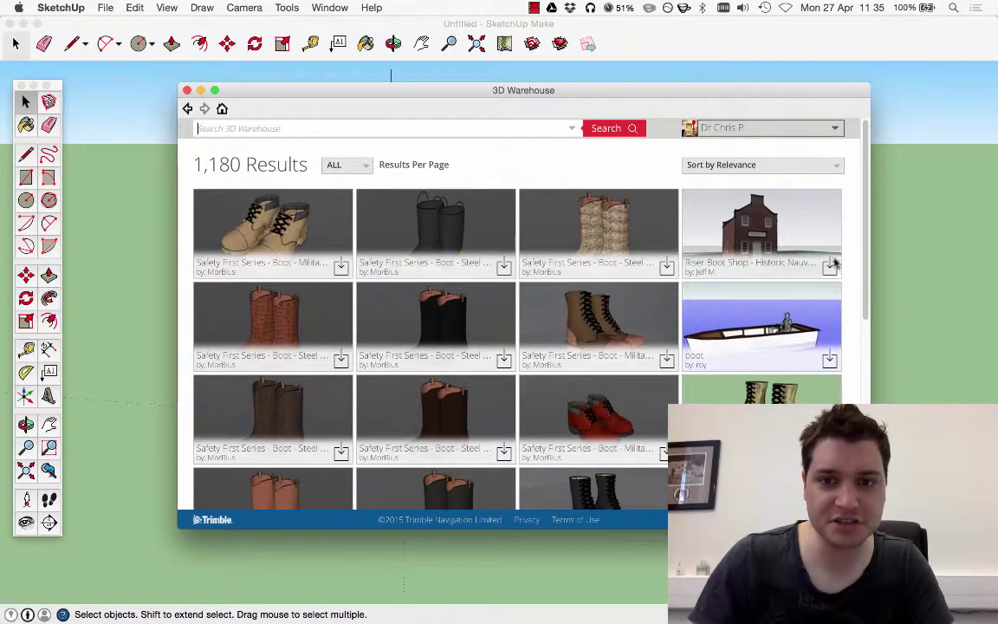
# Browse the boot results and download one boot model
pyautogui.scroll(-1, 865, 194)
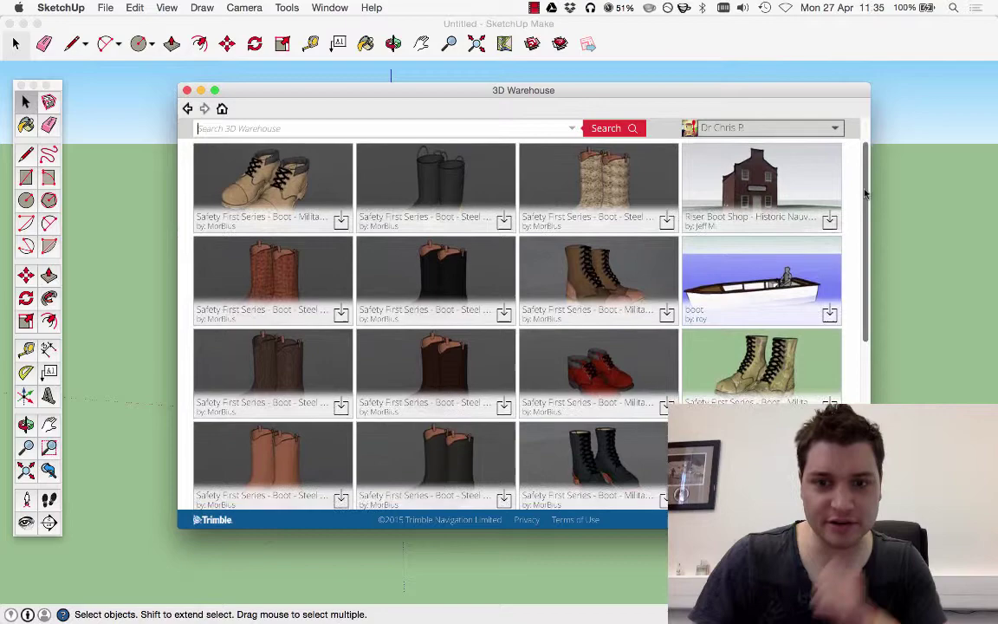
pyautogui.scroll(1, 864, 194)
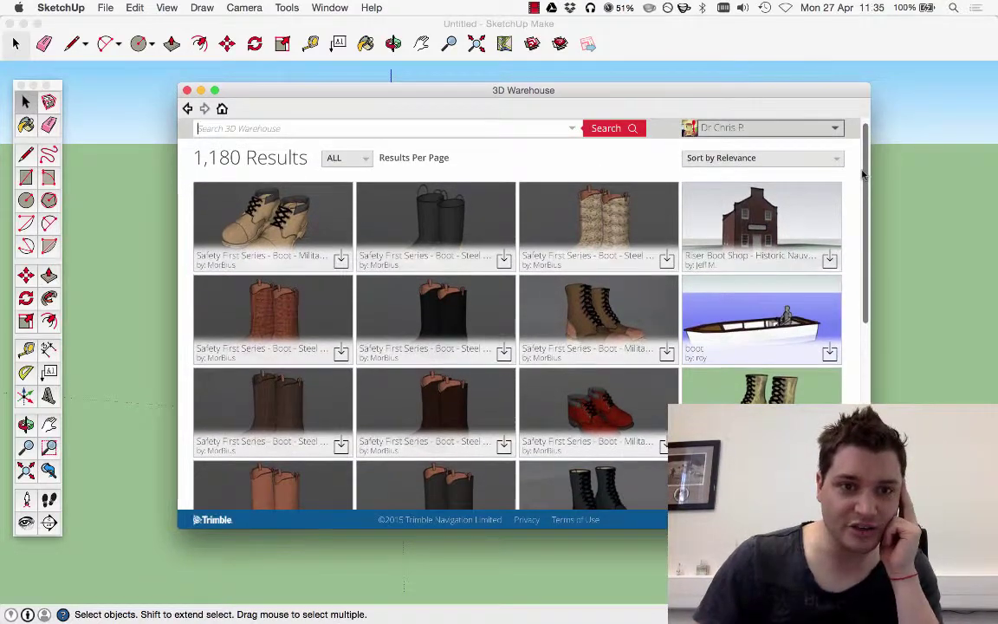
pyautogui.scroll(-5, 863, 175)
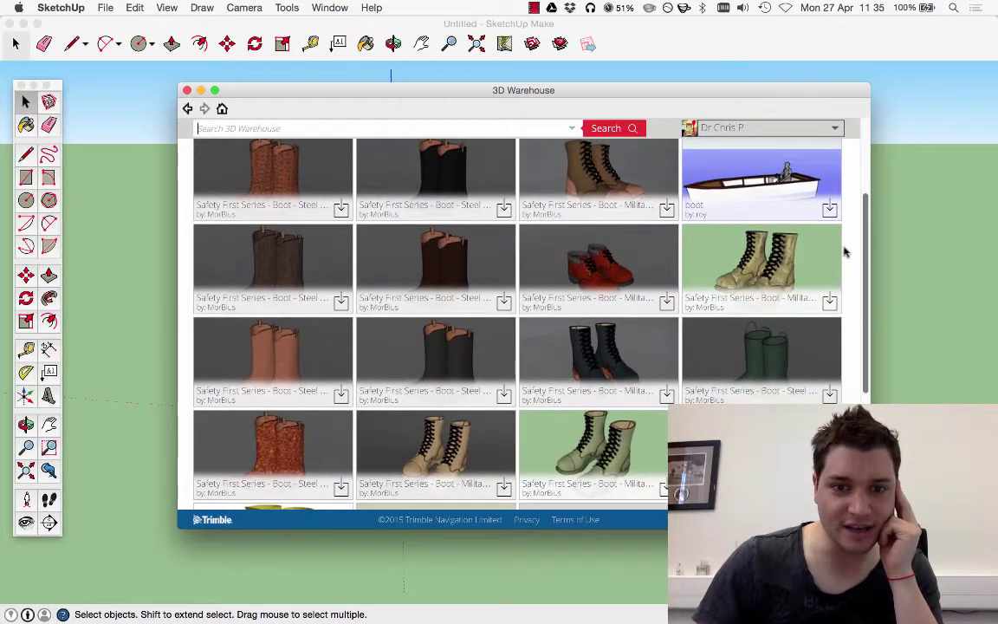
pyautogui.scroll(1, 837, 274)
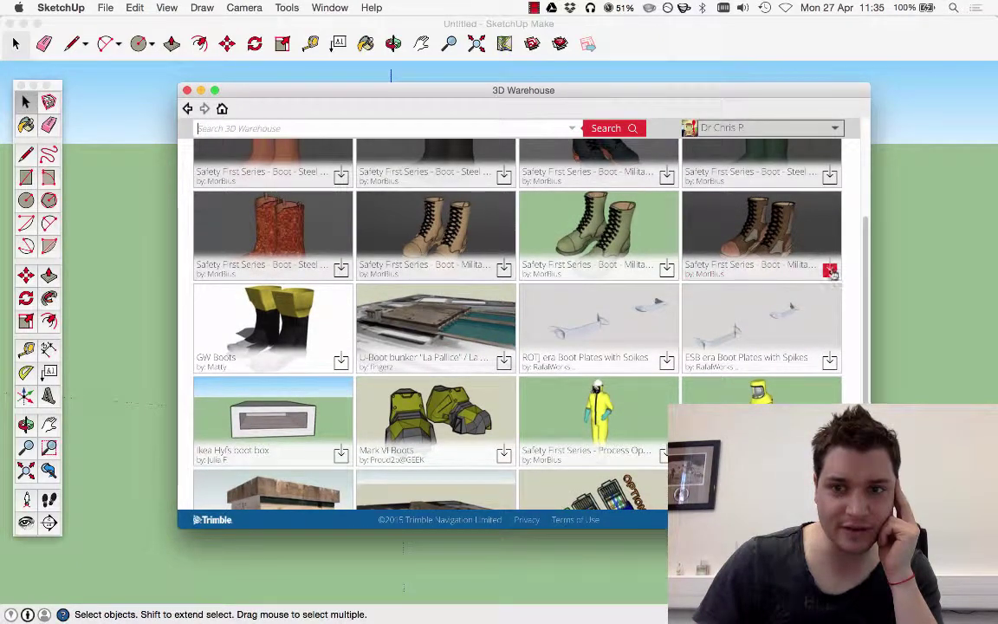
pyautogui.click(830, 270)
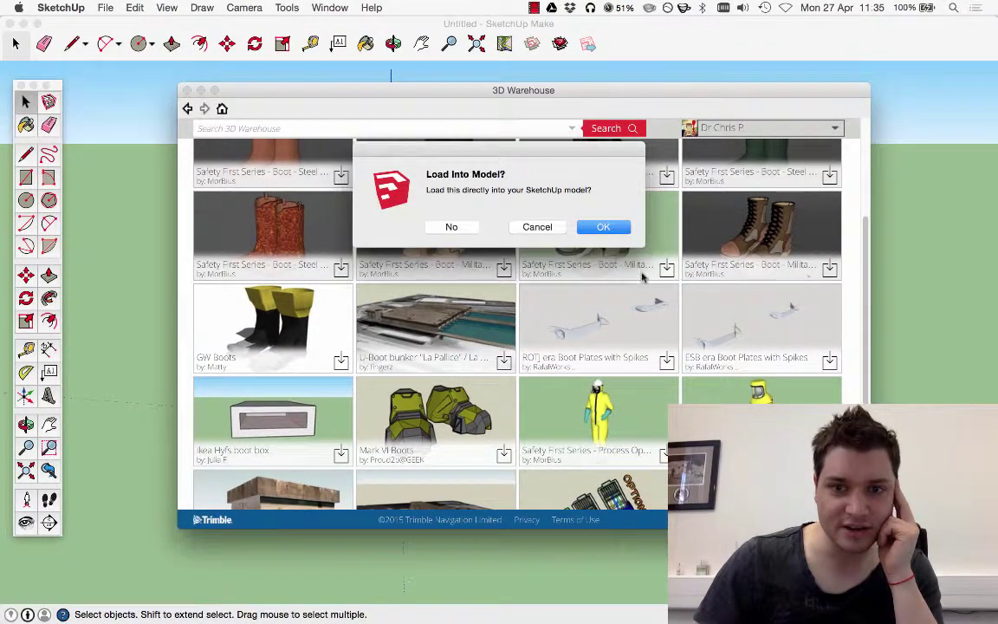
# Load the downloaded boot into the model, inspect it, then delete it
pyautogui.click(606, 227)
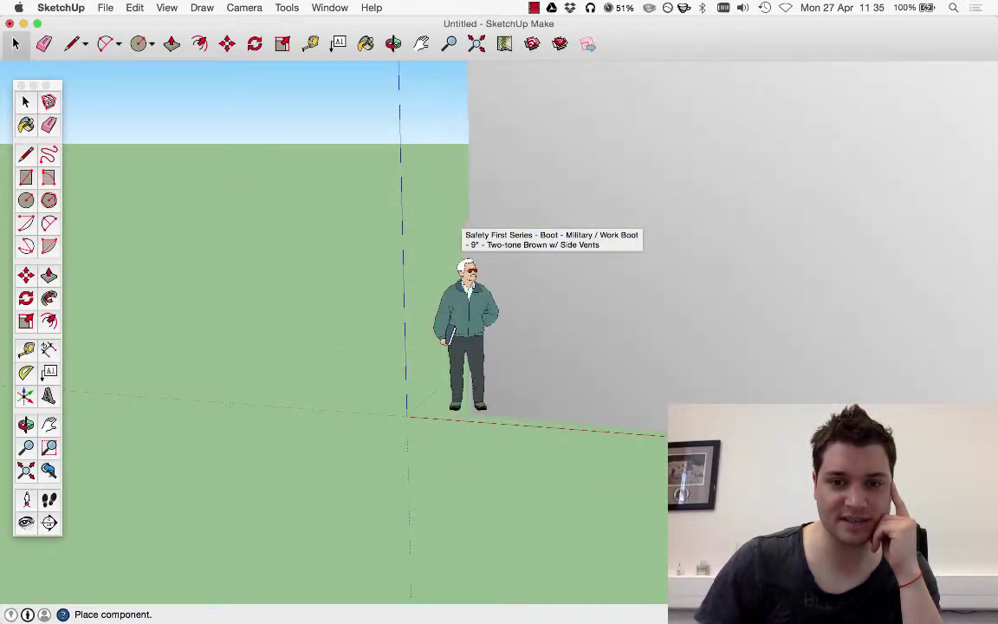
pyautogui.click(681, 242)
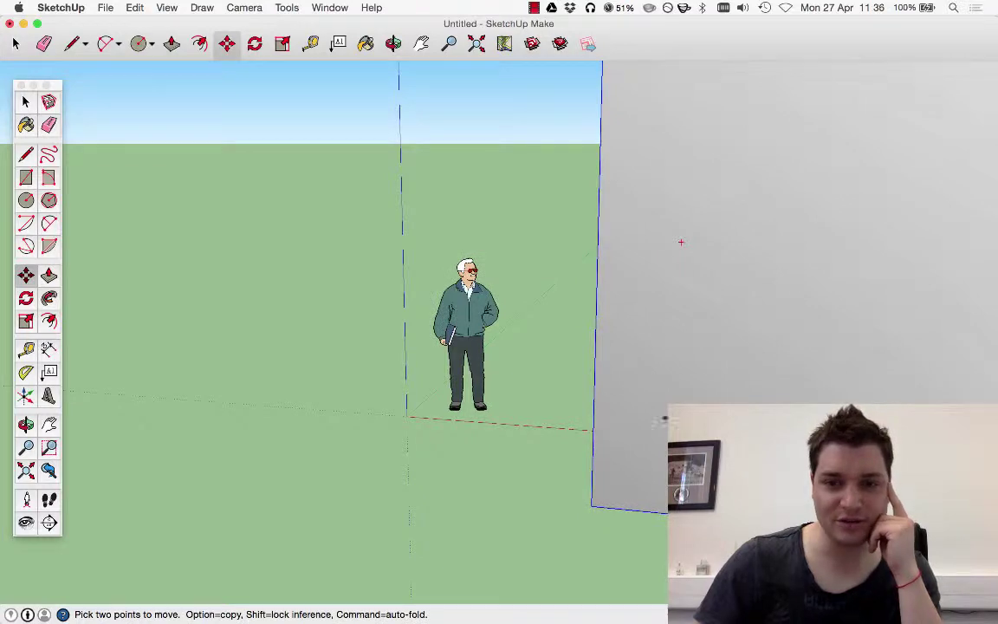
pyautogui.scroll(-5, 373, 377)
pyautogui.moveTo(375, 375); pyautogui.dragTo(343, 332, button='middle')
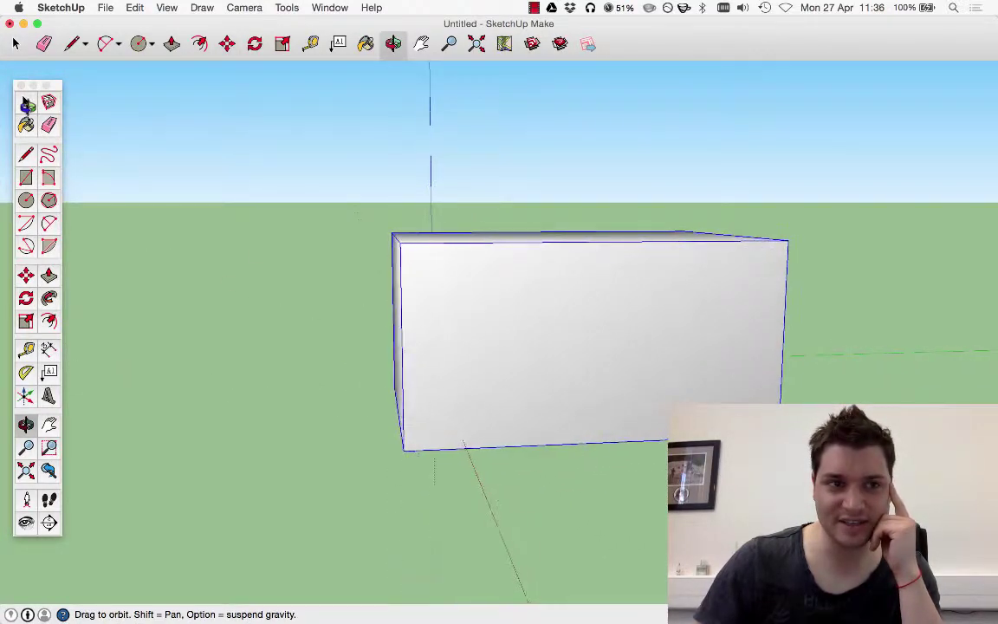
pyautogui.click(26, 103)
pyautogui.moveTo(241, 167); pyautogui.dragTo(604, 325, button='middle')
pyautogui.press('Delete')
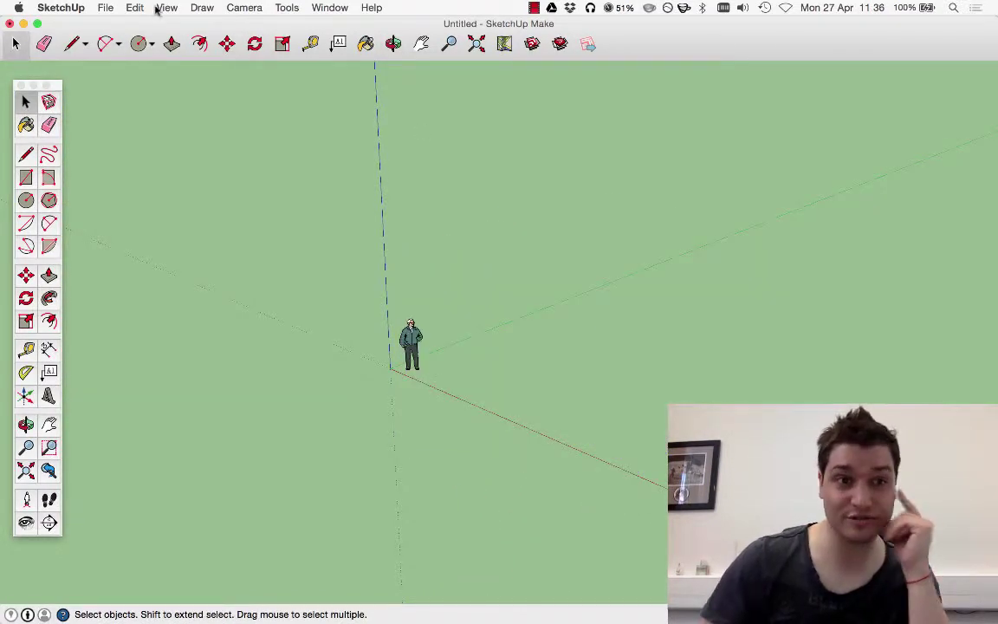
# Reopen the 3D Warehouse and enter a new boot search
pyautogui.click(105, 7)
pyautogui.moveTo(234, 208)
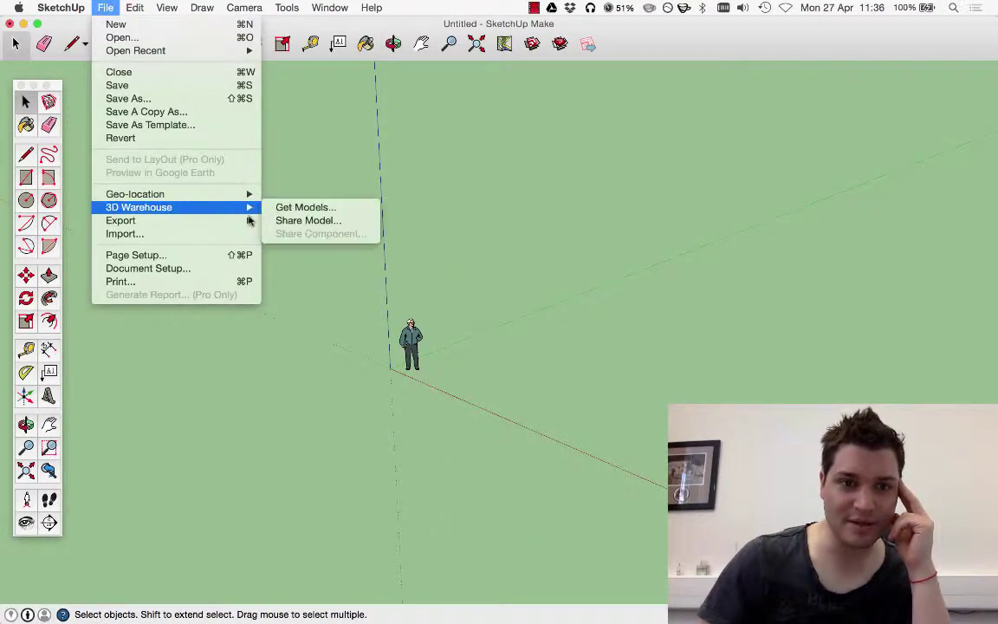
pyautogui.click(308, 208)
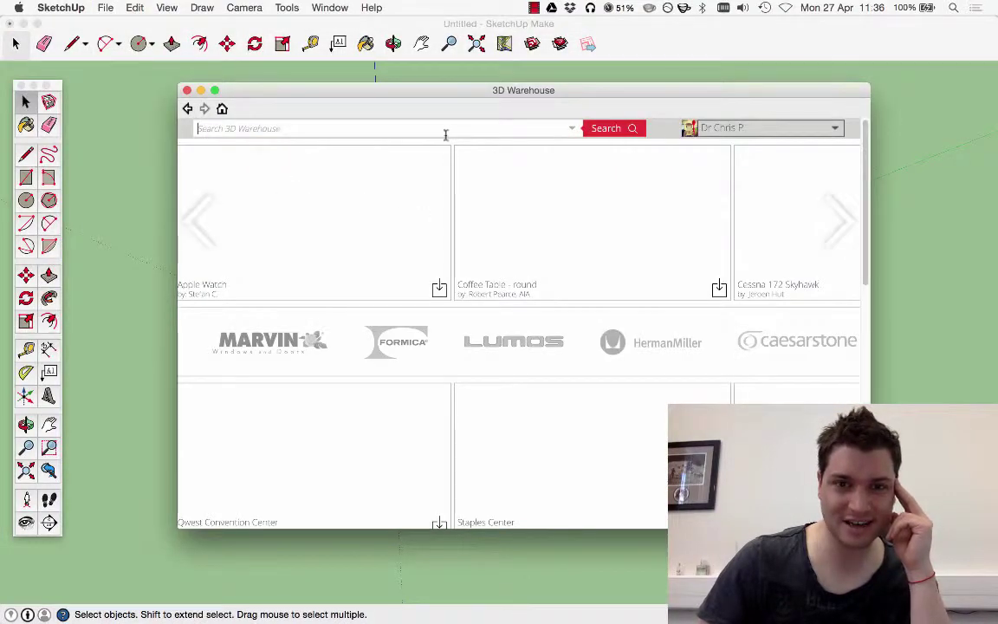
pyautogui.write('book')
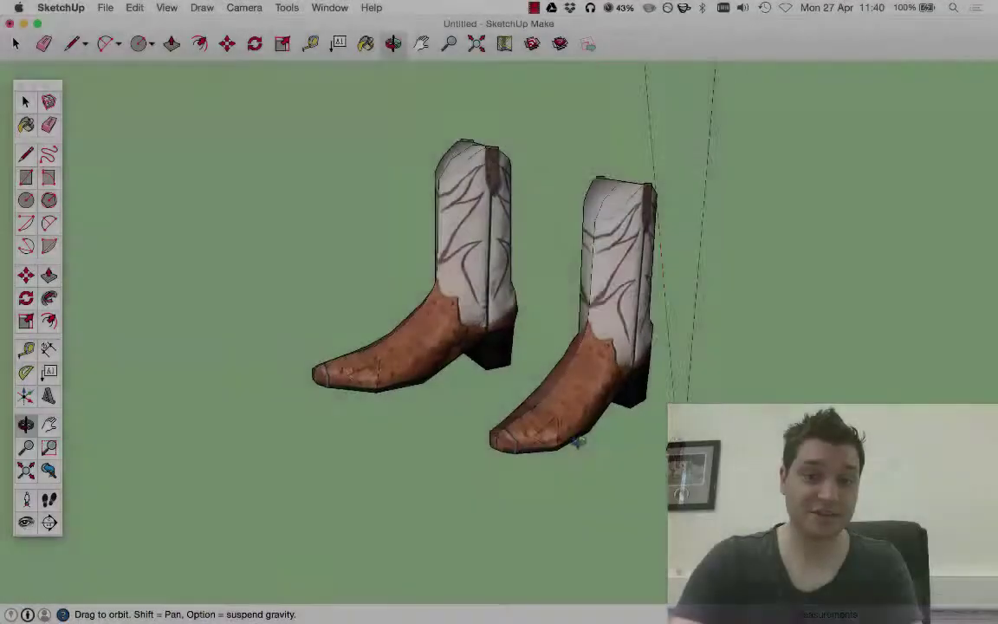
pyautogui.moveTo(574, 439); pyautogui.dragTo(446, 428)
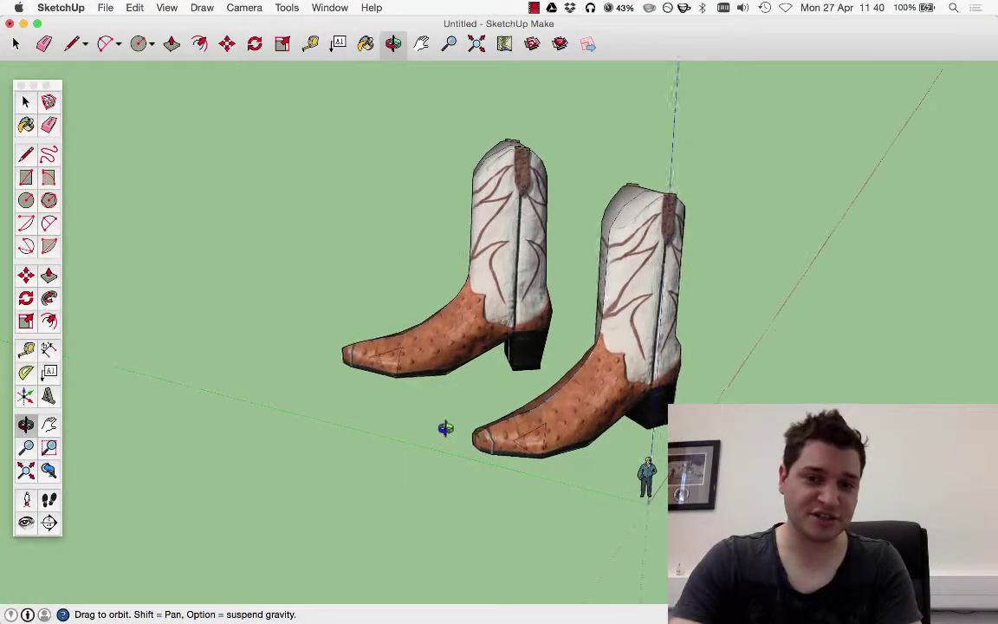
pyautogui.press('space')
pyautogui.scroll(3, 470, 457)
pyautogui.scroll(-2, 474, 459)
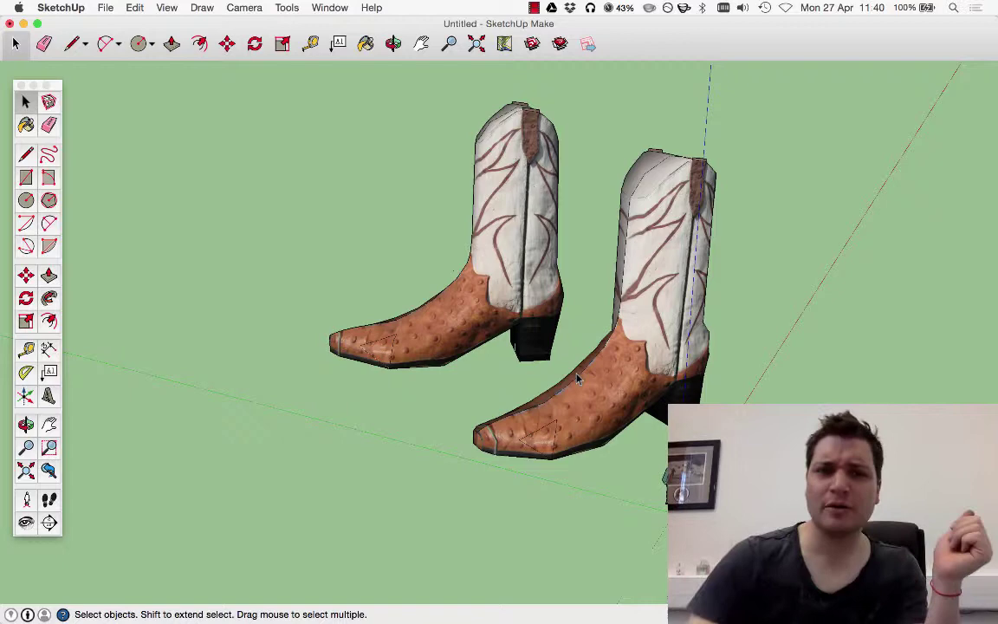
pyautogui.moveTo(576, 378); pyautogui.dragTo(665, 381, button='middle')
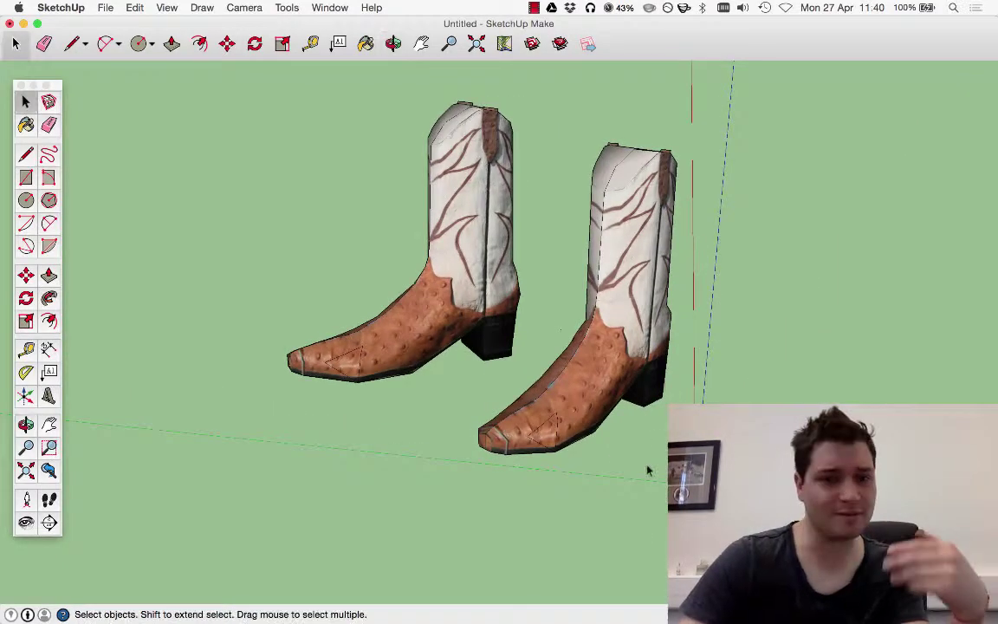
pyautogui.moveTo(648, 468); pyautogui.dragTo(609, 443, button='middle')
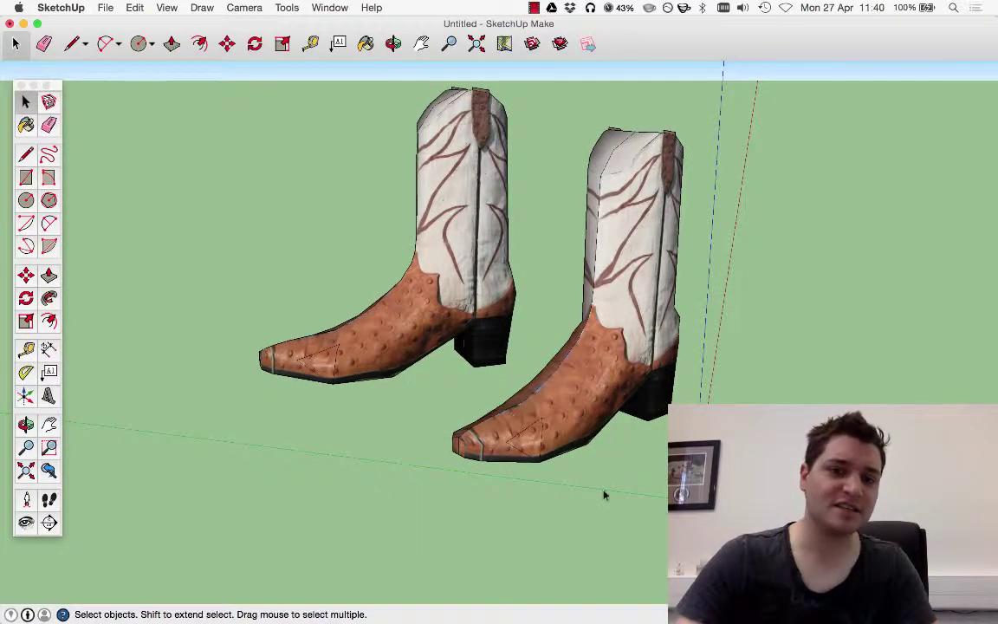
pyautogui.scroll(8, 657, 531)
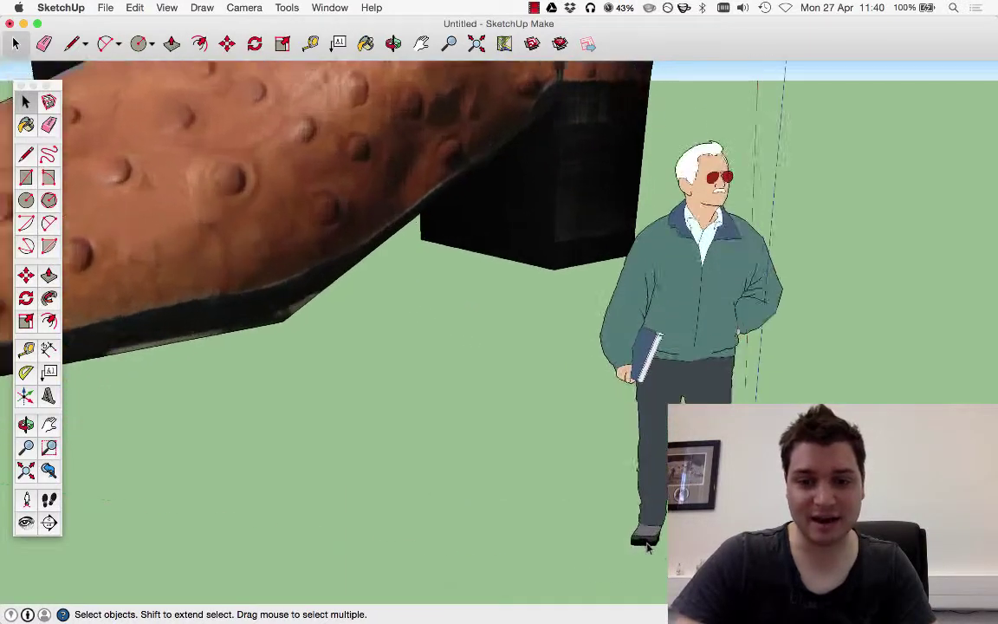
pyautogui.scroll(-3, 657, 531)
pyautogui.scroll(-6, 657, 506)
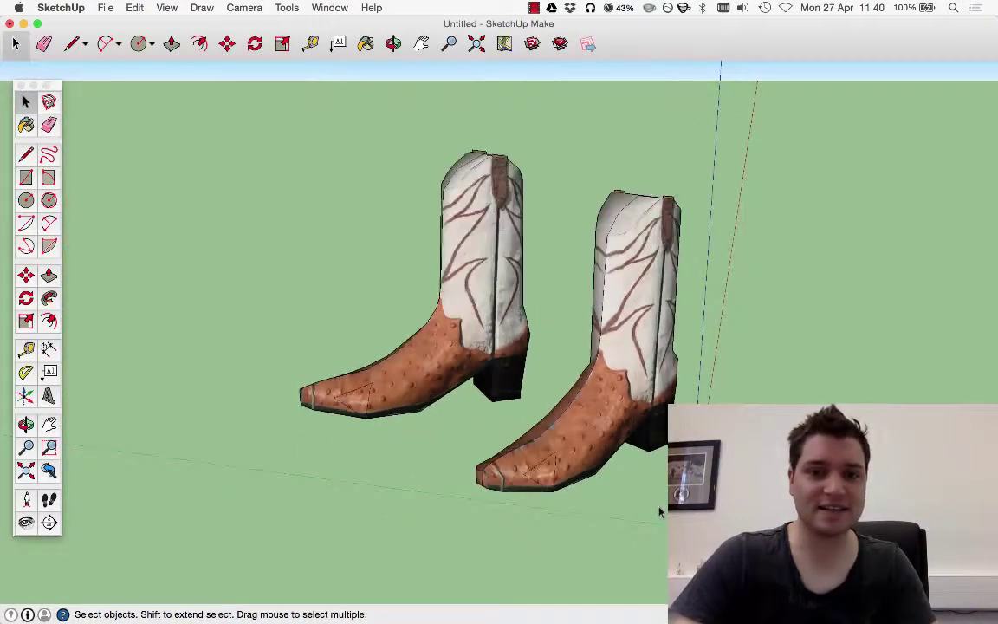
pyautogui.scroll(3, 657, 506)
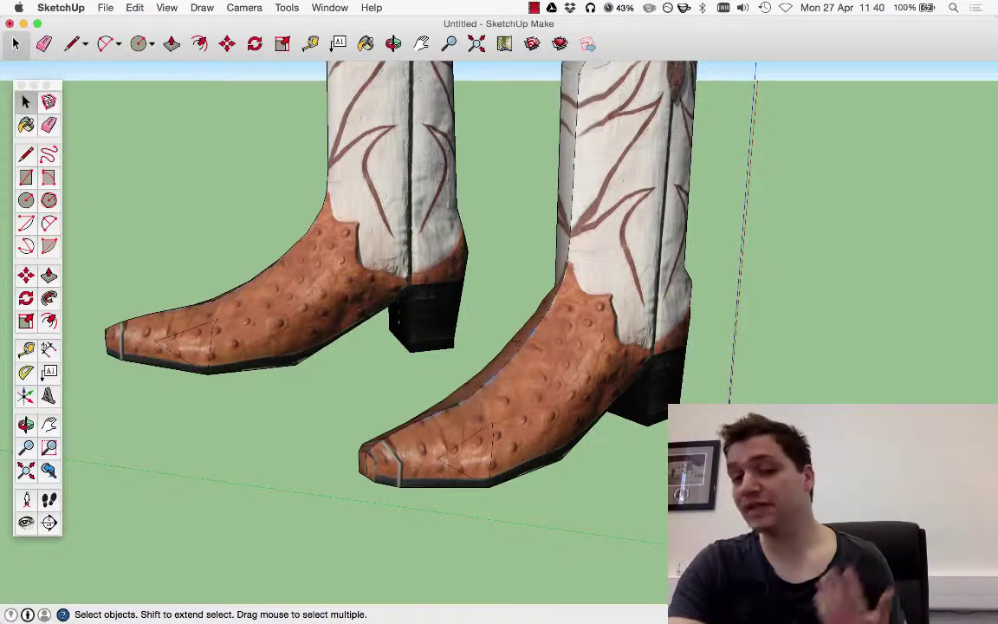
pyautogui.scroll(-5, 635, 439)
# Explode the pair-of-boots component into separate boots
pyautogui.moveTo(748, 328)
pyautogui.mouseDown(button='middle')
pyautogui.moveTo(784, 310)
pyautogui.moveTo(846, 323)
pyautogui.moveTo(430, 341)
pyautogui.moveTo(468, 281)
pyautogui.mouseUp(button='middle')
pyautogui.click(514, 275)
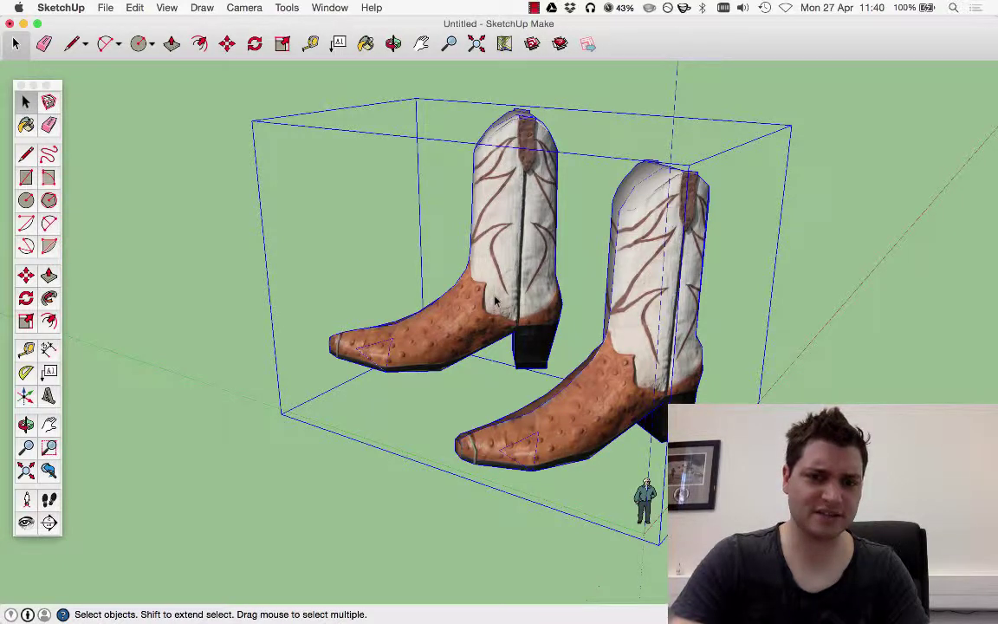
pyautogui.rightClick(496, 300)
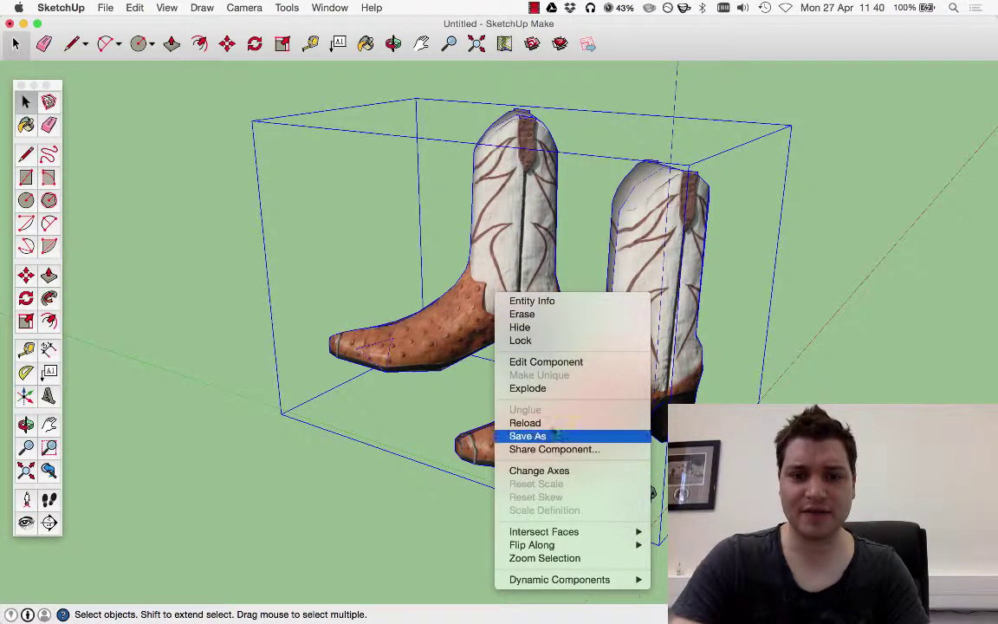
pyautogui.click(528, 388)
# Delete the left boot and zoom in on the remaining one
pyautogui.moveTo(606, 338); pyautogui.dragTo(578, 295, button='middle')
pyautogui.click(575, 296)
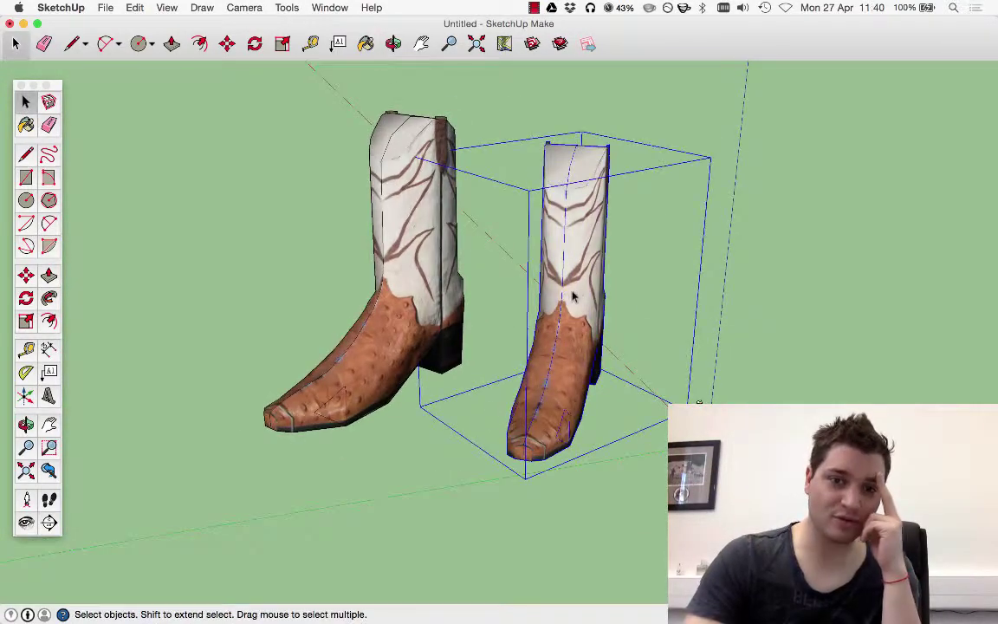
pyautogui.click(416, 260)
pyautogui.moveTo(664, 390); pyautogui.dragTo(624, 407, button='middle')
pyautogui.click(538, 284)
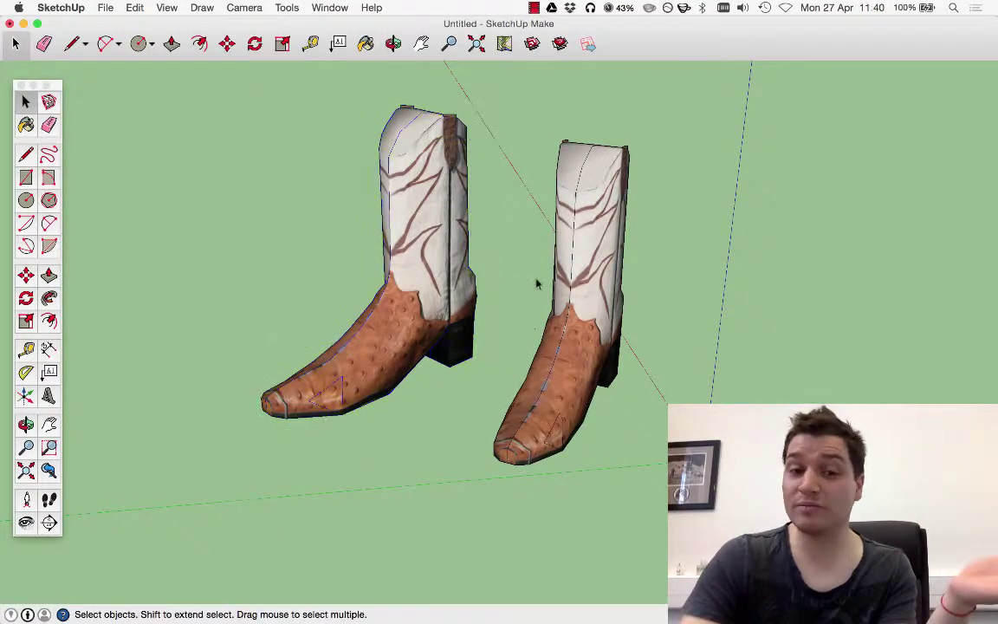
pyautogui.click(401, 326)
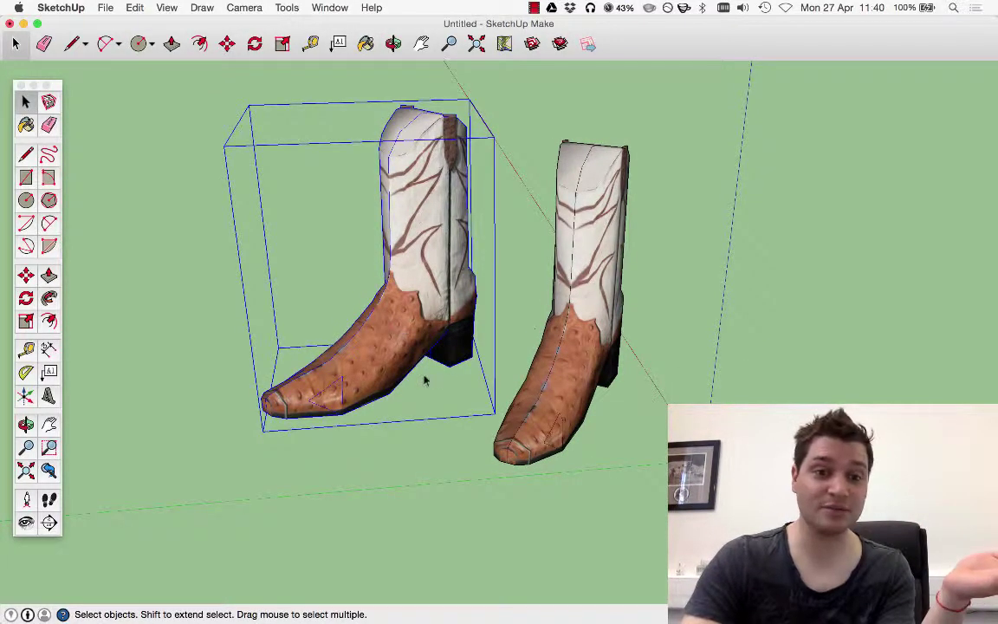
pyautogui.press('Delete')
pyautogui.moveTo(617, 437); pyautogui.dragTo(478, 373, button='middle')
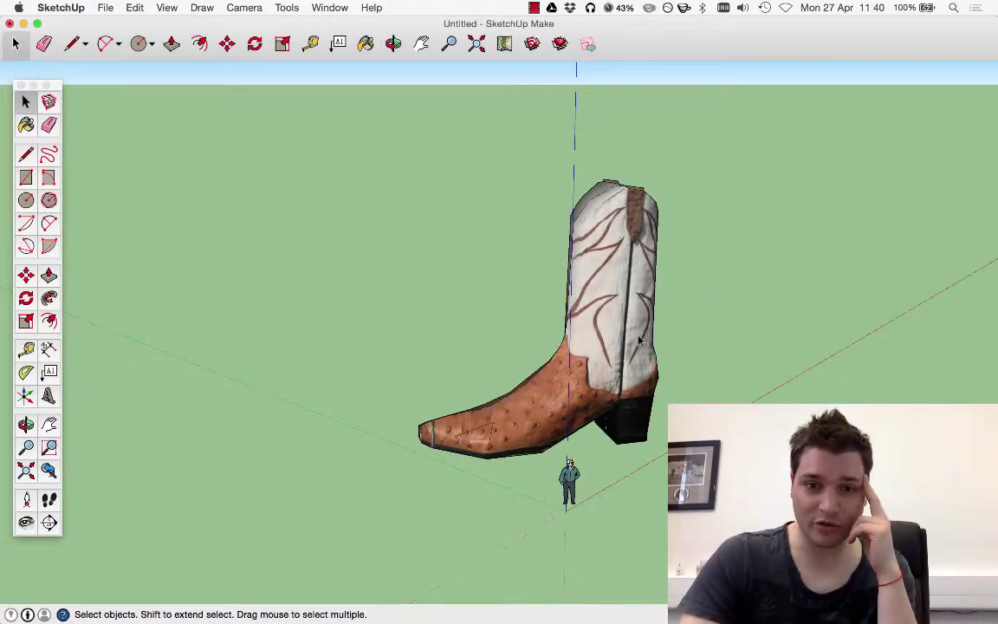
pyautogui.scroll(5, 606, 390)
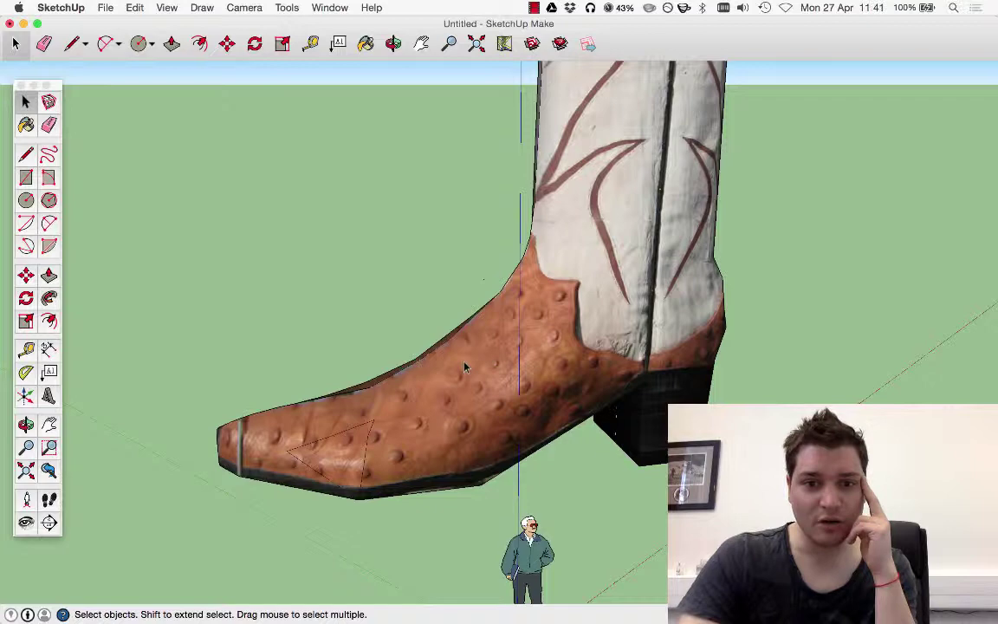
# Explode the remaining boot component into raw geometry
pyautogui.moveTo(466, 367); pyautogui.dragTo(549, 419, button='middle')
pyautogui.click(529, 364)
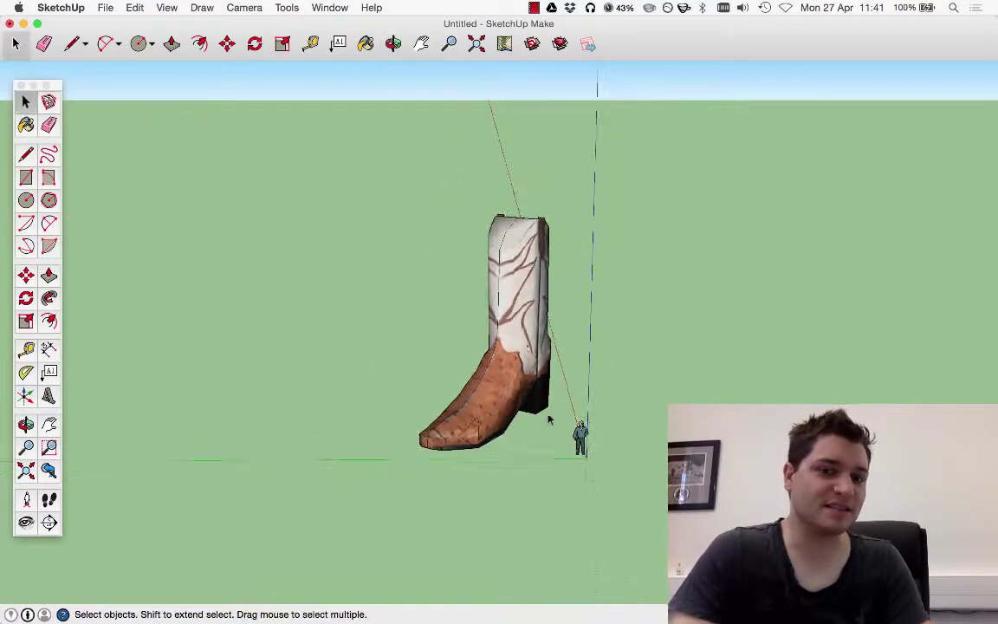
pyautogui.scroll(4, 520, 298)
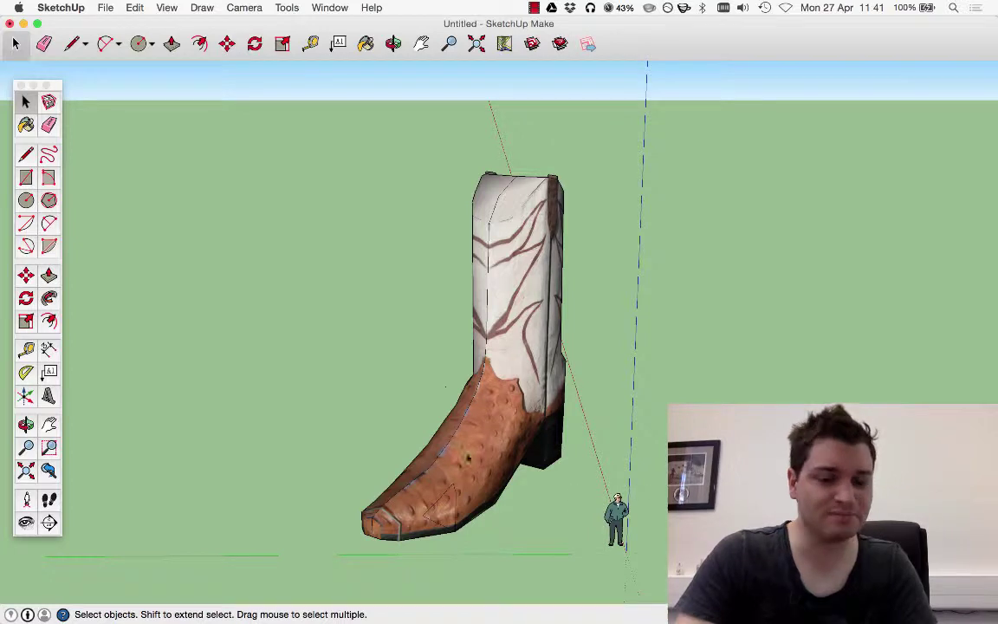
pyautogui.click(463, 458)
pyautogui.rightClick(446, 477)
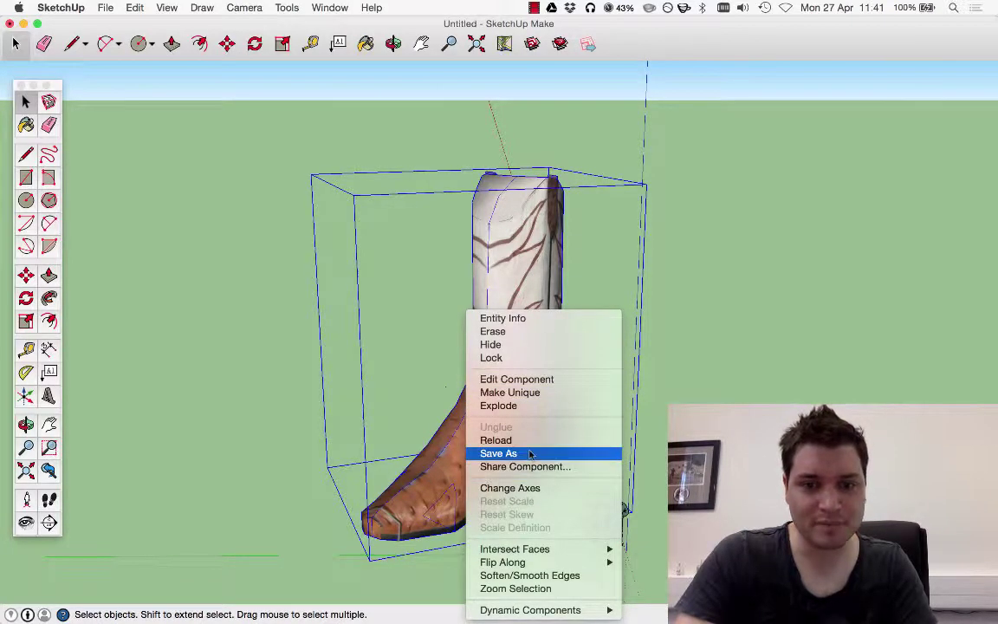
pyautogui.click(527, 405)
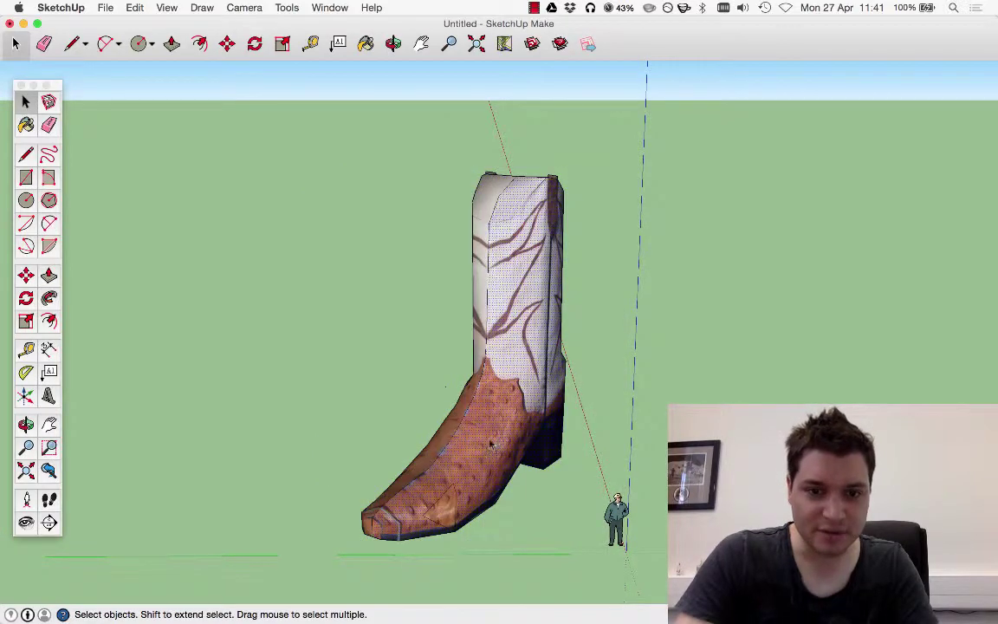
pyautogui.click(592, 421)
pyautogui.press('super+a')
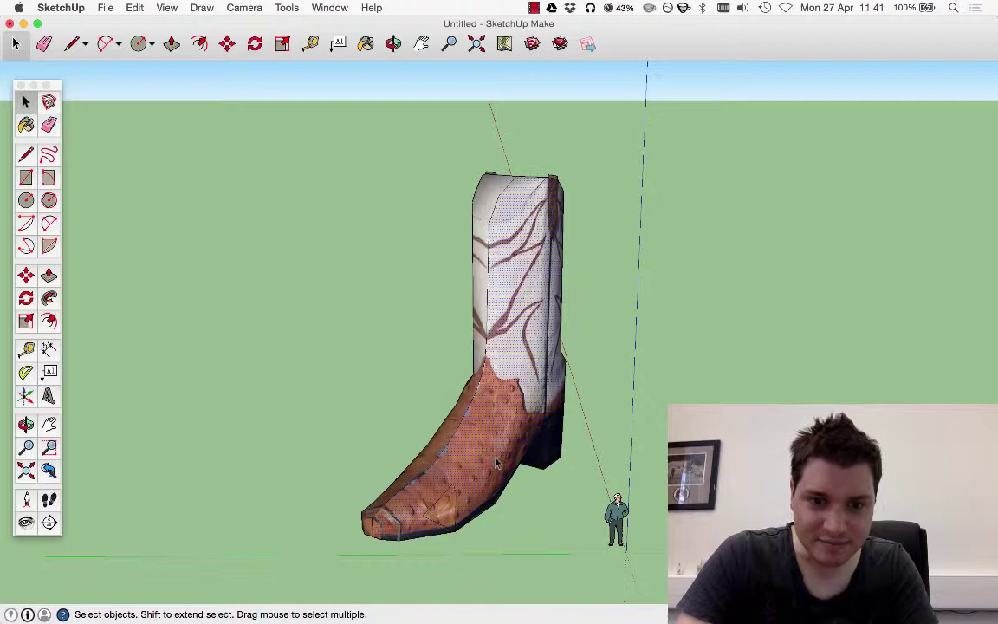
pyautogui.click(646, 464)
# Paint the whole boot with the tan Metal material using the Paint Bucket
pyautogui.moveTo(647, 464); pyautogui.dragTo(403, 512, button='middle')
pyautogui.scroll(5, 403, 512)
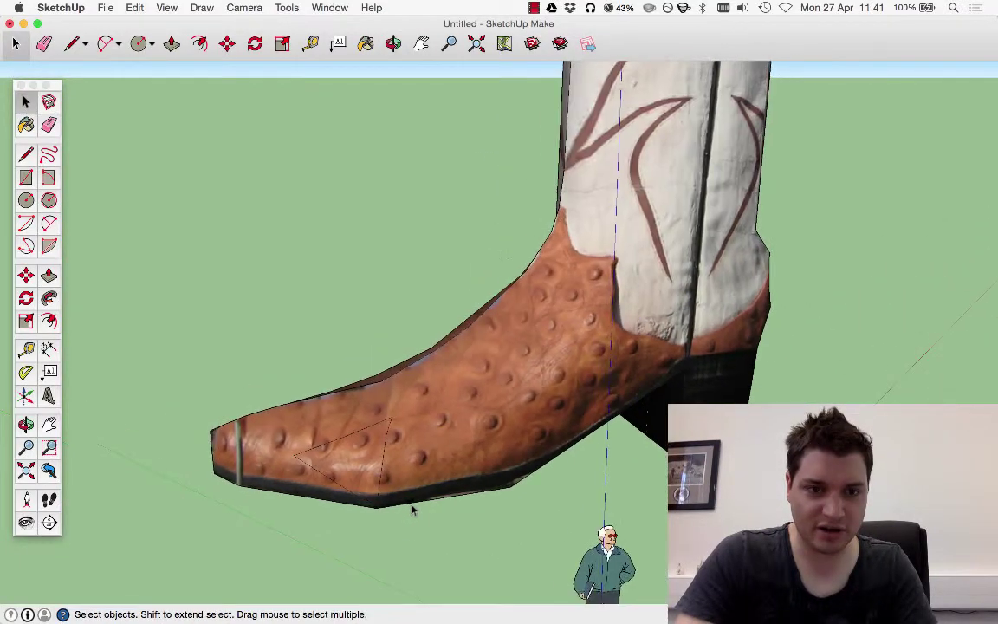
pyautogui.scroll(-2, 569, 530)
pyautogui.moveTo(568, 531); pyautogui.dragTo(537, 511, button='middle')
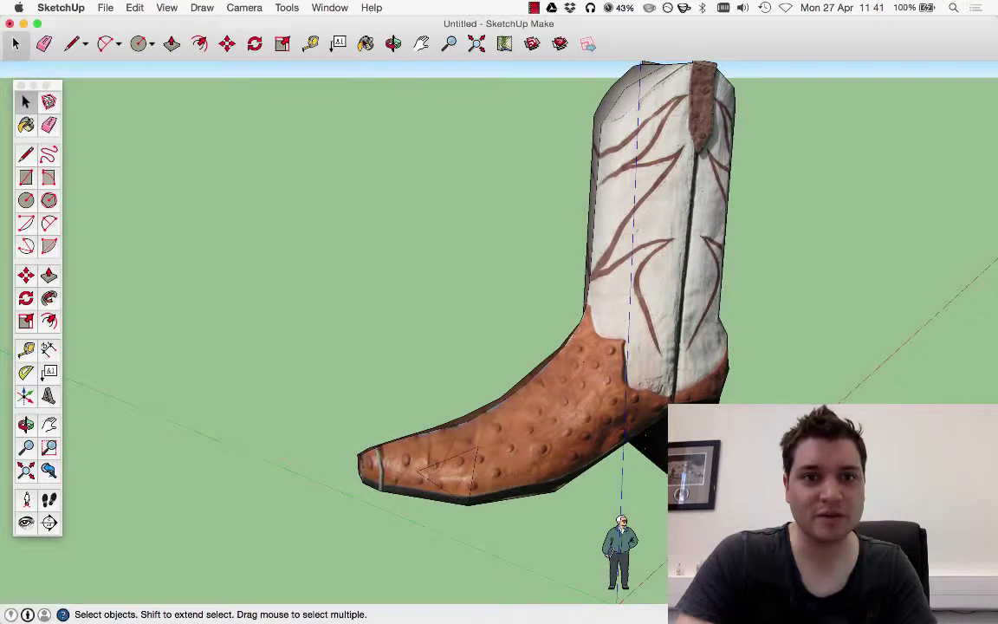
pyautogui.click(366, 43)
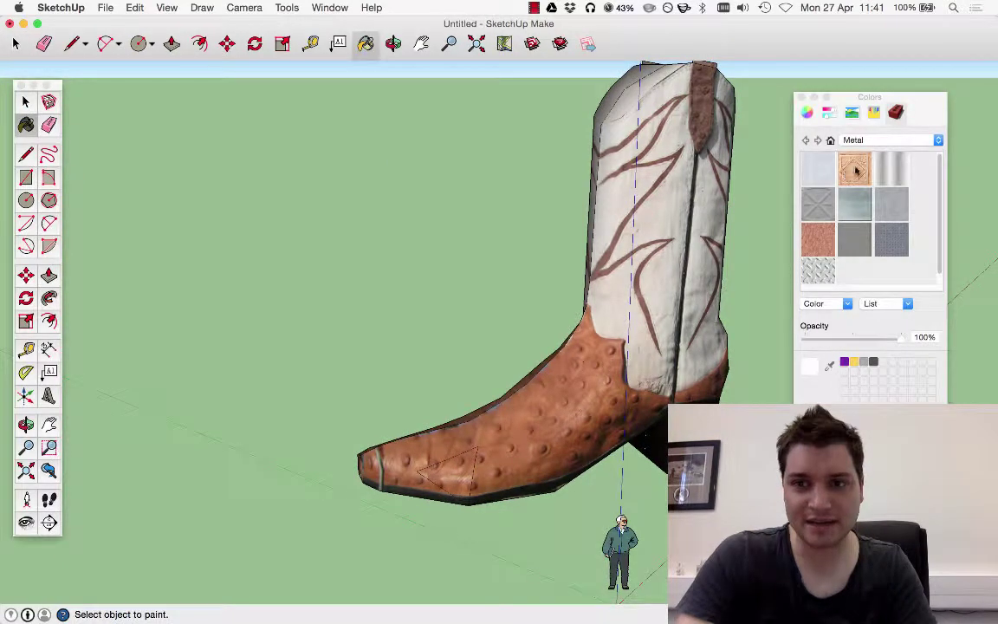
pyautogui.click(575, 383)
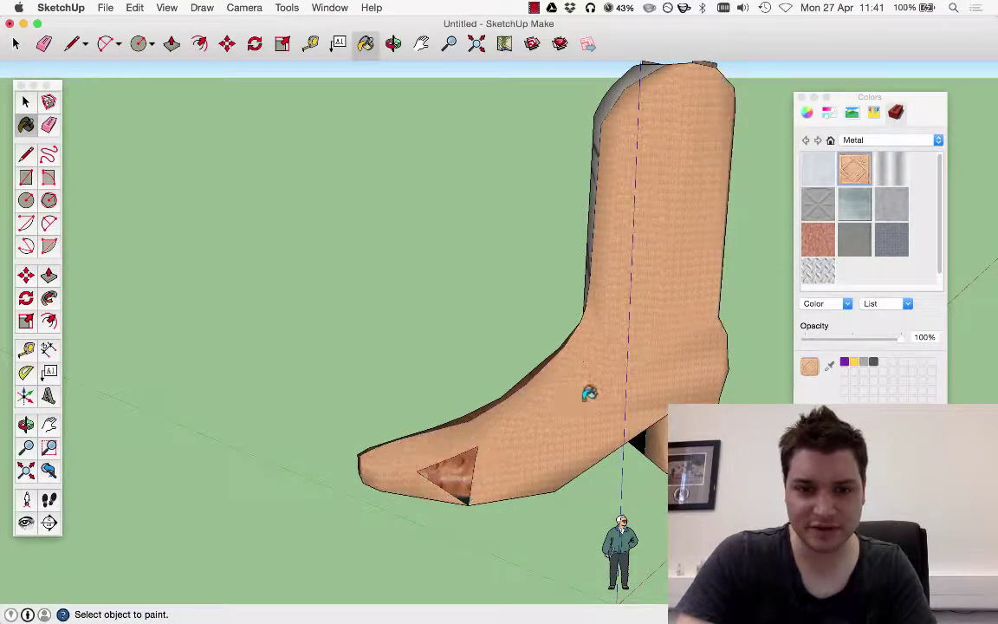
pyautogui.moveTo(691, 307)
pyautogui.mouseDown(button='middle')
pyautogui.moveTo(713, 307)
pyautogui.moveTo(531, 372)
pyautogui.moveTo(708, 350)
pyautogui.mouseUp(button='middle')
pyautogui.press('super+z')
pyautogui.click(537, 382)
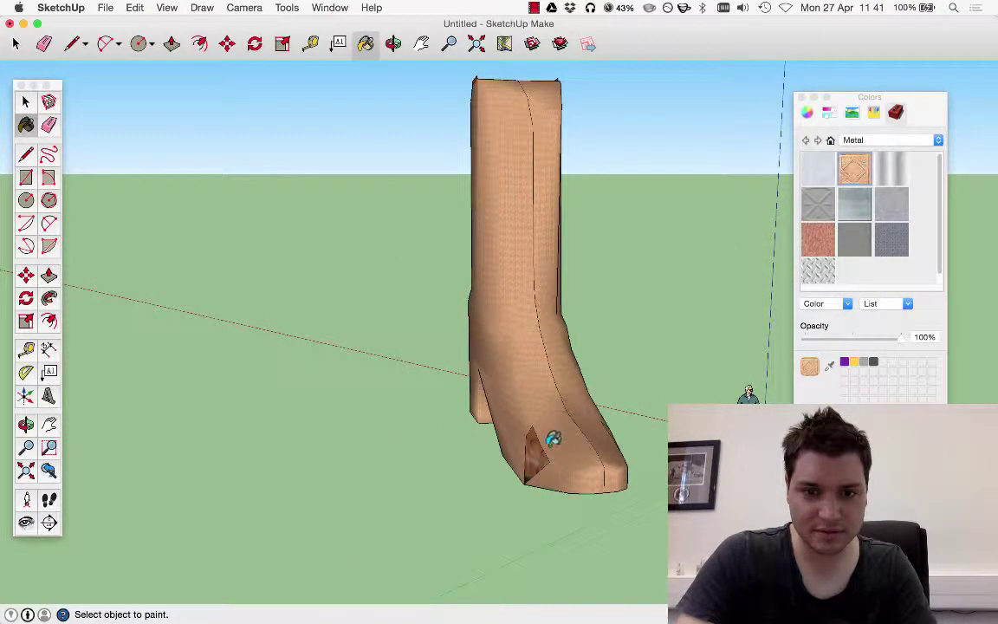
# Orbit to a side view of the tan boot showing its heel
pyautogui.moveTo(540, 423)
pyautogui.mouseDown(button='middle')
pyautogui.moveTo(797, 232)
pyautogui.moveTo(538, 329)
pyautogui.moveTo(781, 337)
pyautogui.moveTo(362, 460)
pyautogui.moveTo(506, 283)
pyautogui.moveTo(446, 108)
pyautogui.mouseUp(button='middle')
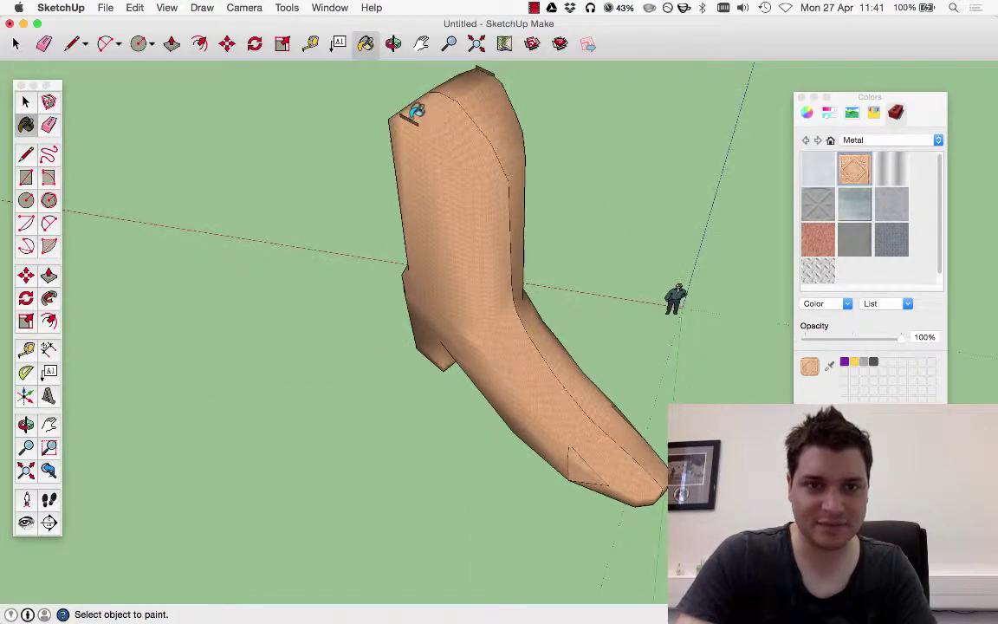
pyautogui.scroll(2, 437, 118)
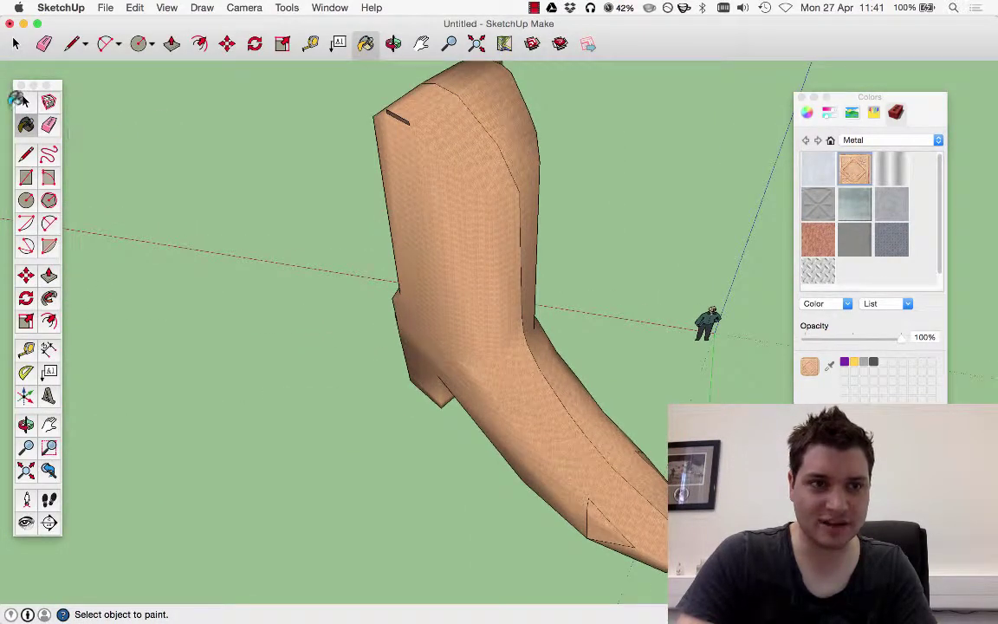
pyautogui.click(25, 102)
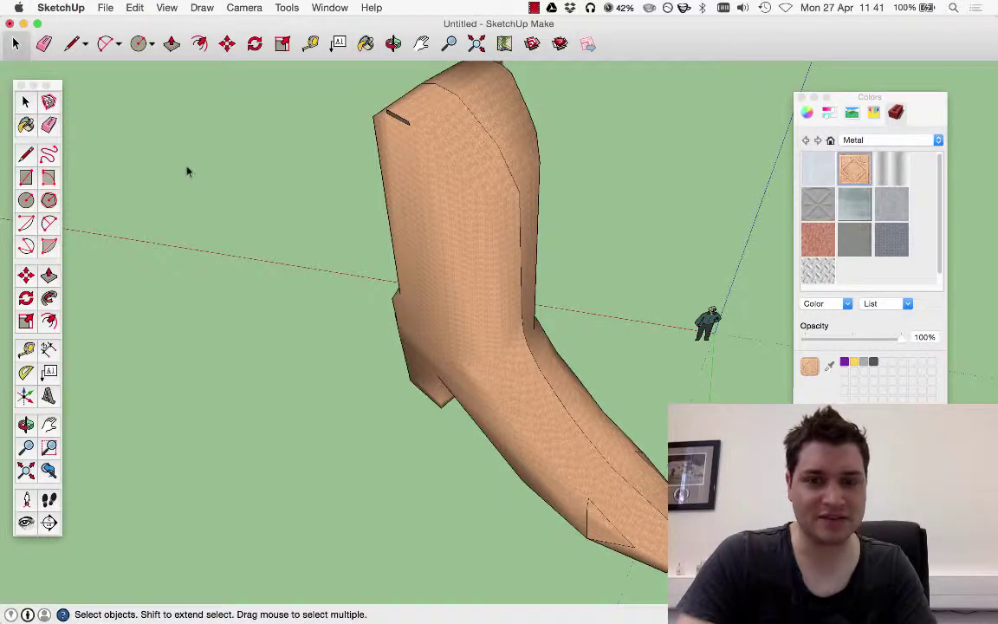
pyautogui.moveTo(434, 292)
pyautogui.mouseDown(button='middle')
pyautogui.moveTo(560, 365)
pyautogui.moveTo(517, 535)
pyautogui.moveTo(614, 155)
pyautogui.moveTo(557, 215)
pyautogui.moveTo(461, 359)
pyautogui.moveTo(503, 256)
pyautogui.moveTo(401, 507)
pyautogui.moveTo(435, 211)
pyautogui.moveTo(367, 390)
pyautogui.moveTo(383, 289)
pyautogui.moveTo(334, 71)
pyautogui.moveTo(261, 49)
pyautogui.mouseUp(button='middle')
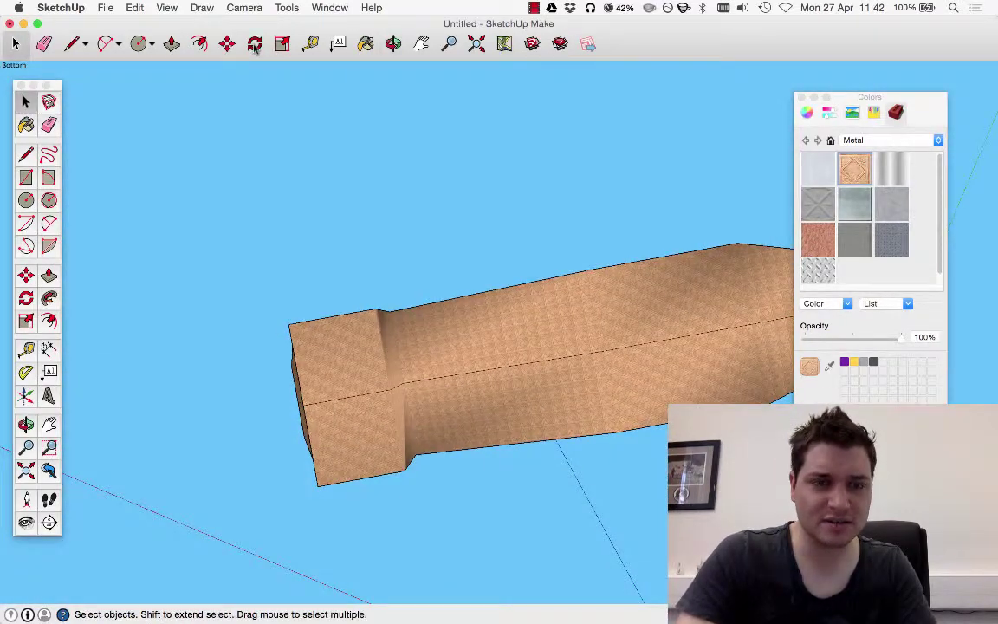
# Try rotating the boot along its length with the Rotate tool
pyautogui.click(255, 45)
pyautogui.moveTo(311, 402); pyautogui.dragTo(404, 399)
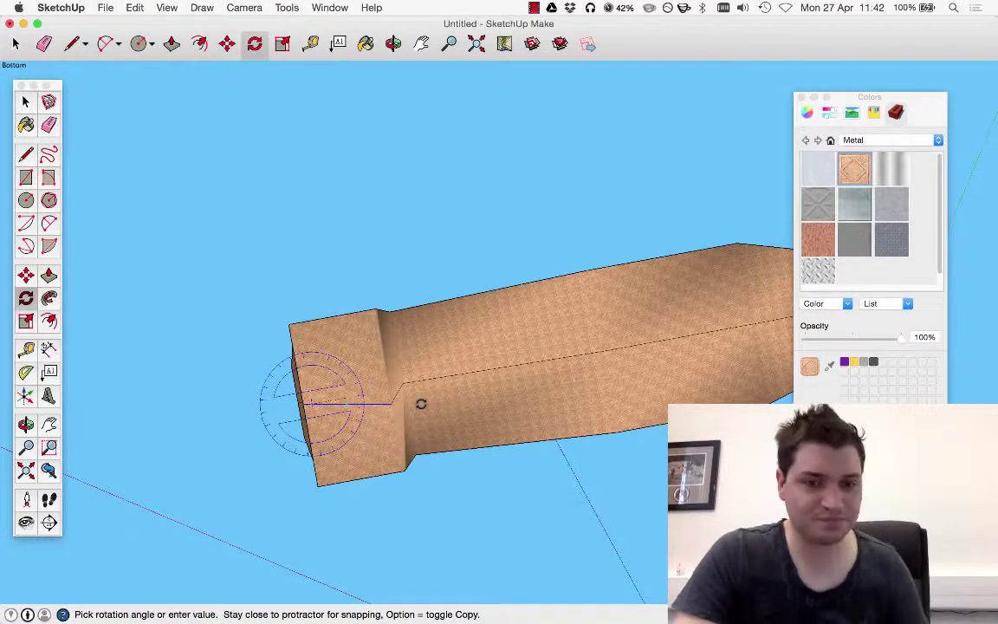
pyautogui.click(421, 404)
pyautogui.press('space')
pyautogui.scroll(-3, 244, 197)
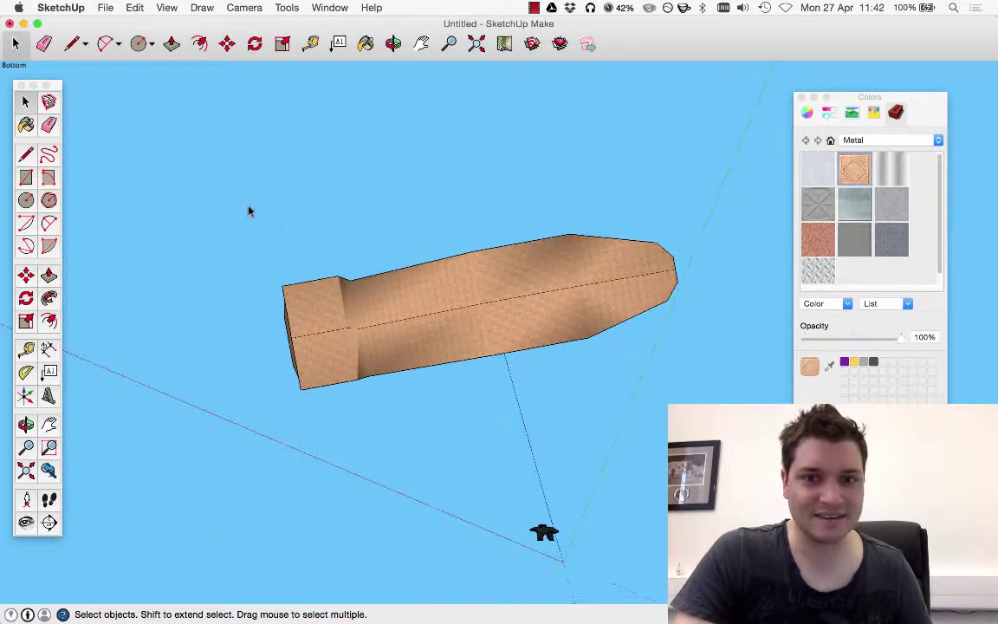
pyautogui.scroll(1, 541, 370)
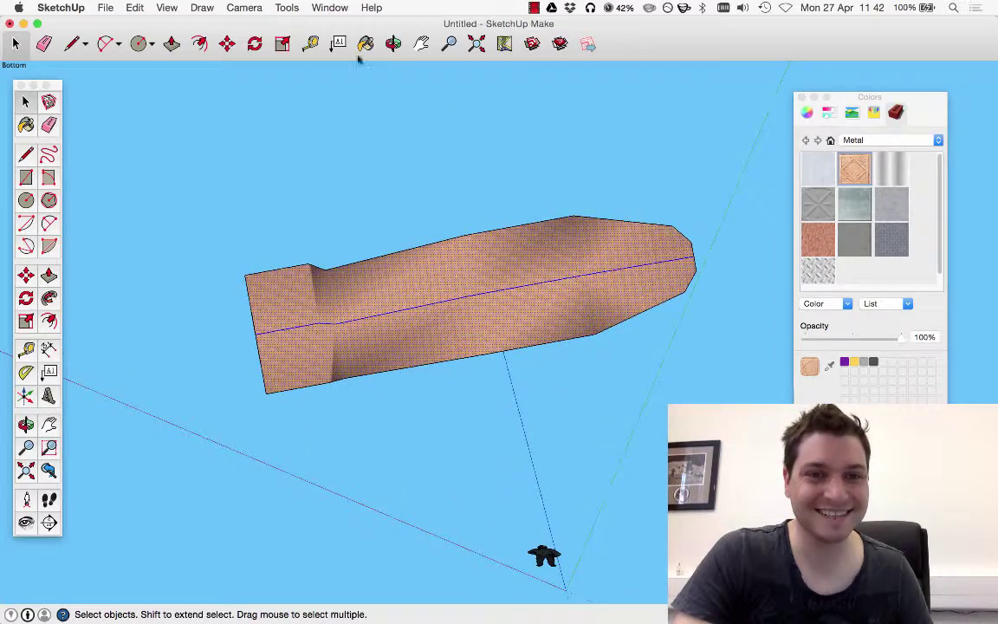
# Attempt to swing the boot upright about its end, viewing from the Bottom
pyautogui.click(255, 44)
pyautogui.scroll(2, 269, 346)
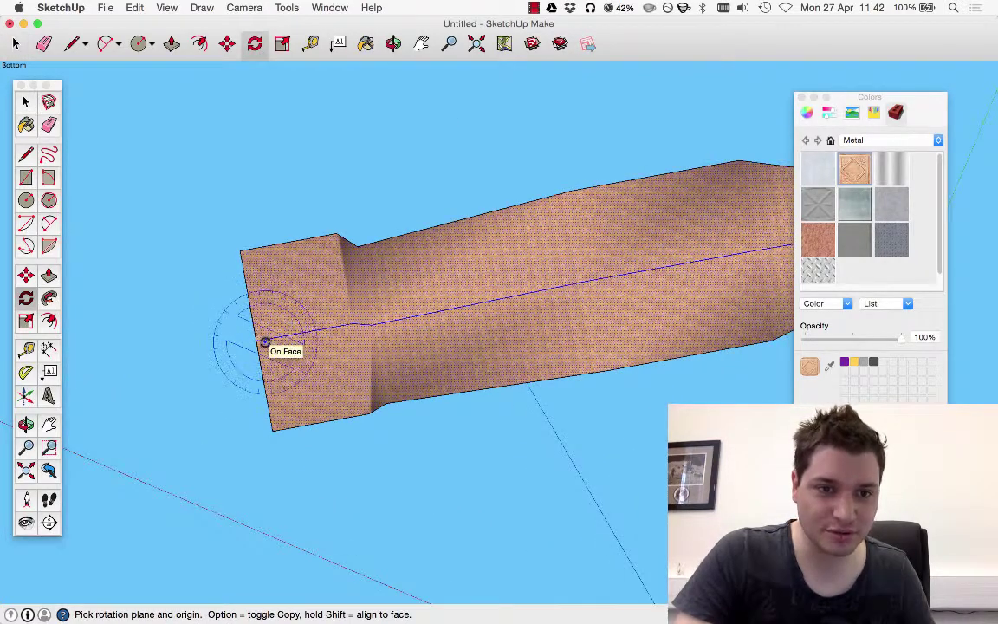
pyautogui.click(267, 338)
pyautogui.click(319, 329)
pyautogui.moveTo(319, 329); pyautogui.dragTo(589, 554, button='middle')
pyautogui.moveTo(535, 340)
pyautogui.mouseDown(button='middle')
pyautogui.moveTo(541, 512)
pyautogui.moveTo(548, 336)
pyautogui.mouseUp(button='middle')
pyautogui.click(244, 8)
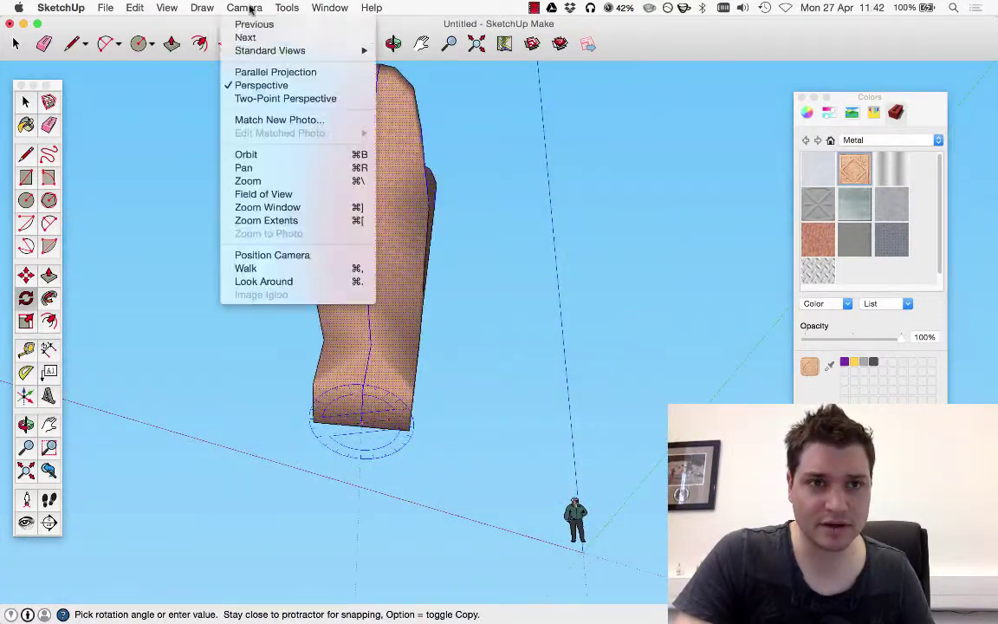
pyautogui.moveTo(269, 44)
pyautogui.click(381, 62)
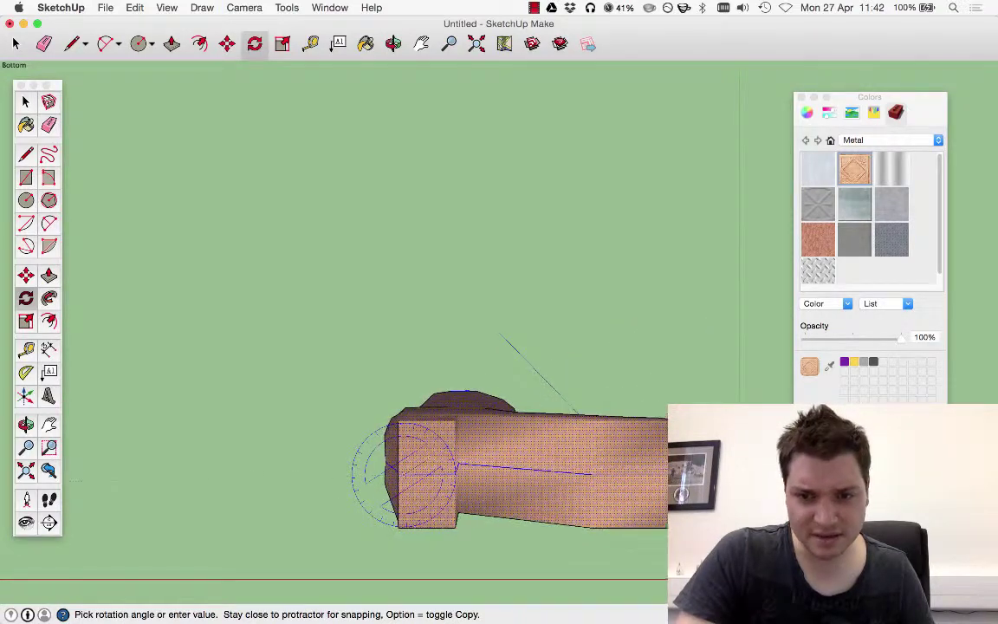
pyautogui.click(590, 472)
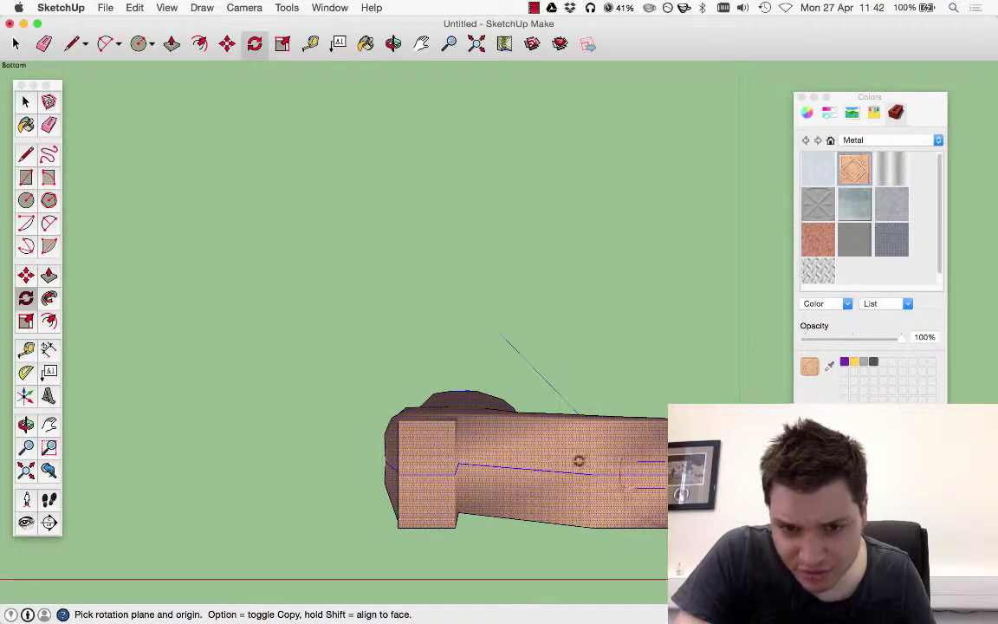
# Retry the rotation pivoting on the boot's left end, then cancel it with Esc
pyautogui.scroll(5, 508, 471)
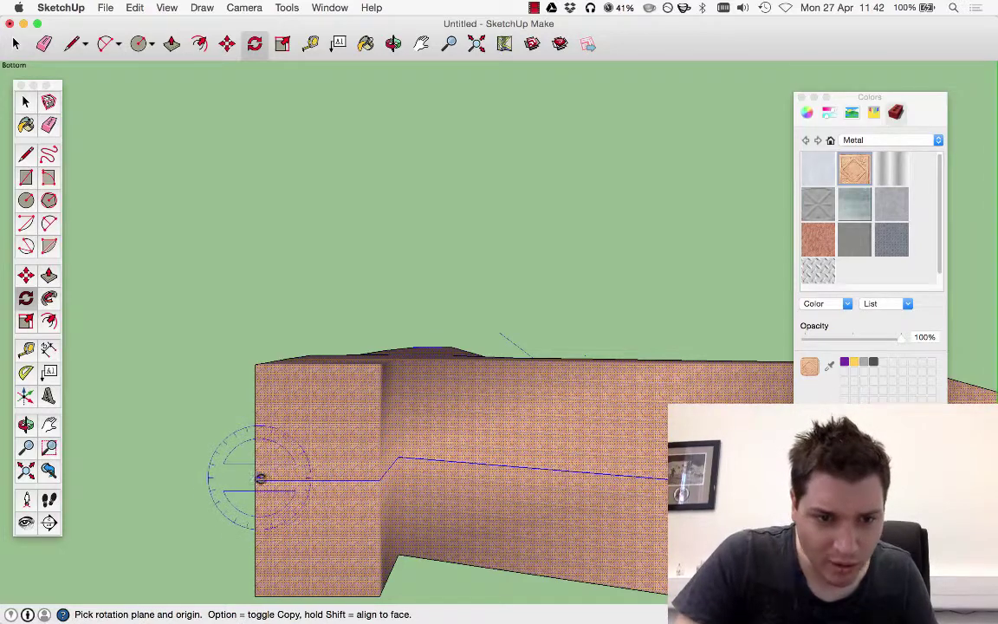
pyautogui.click(253, 476)
pyautogui.scroll(-3, 185, 384)
pyautogui.press('Escape')
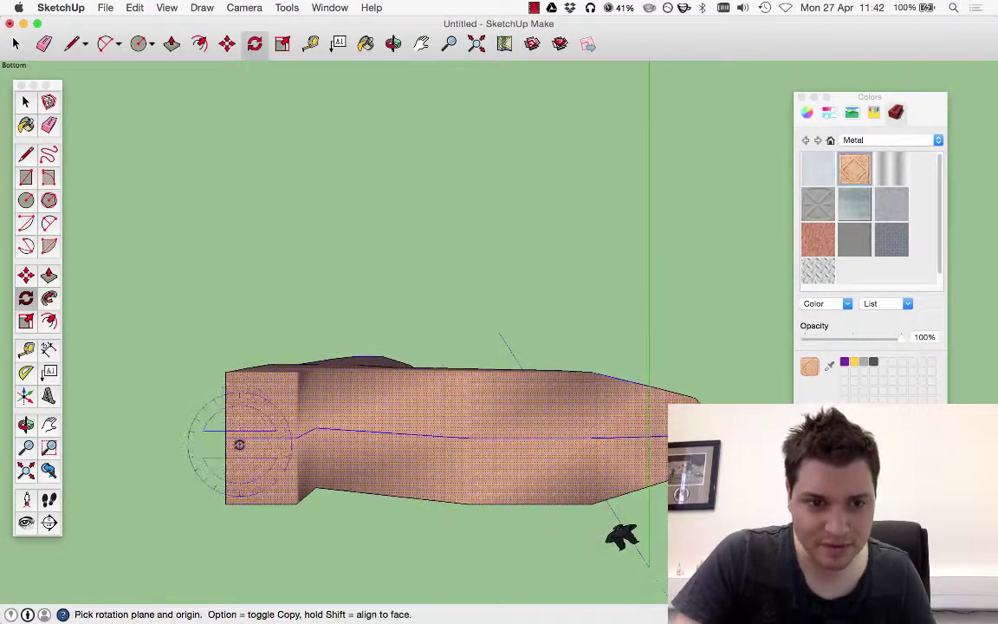
pyautogui.click(234, 431)
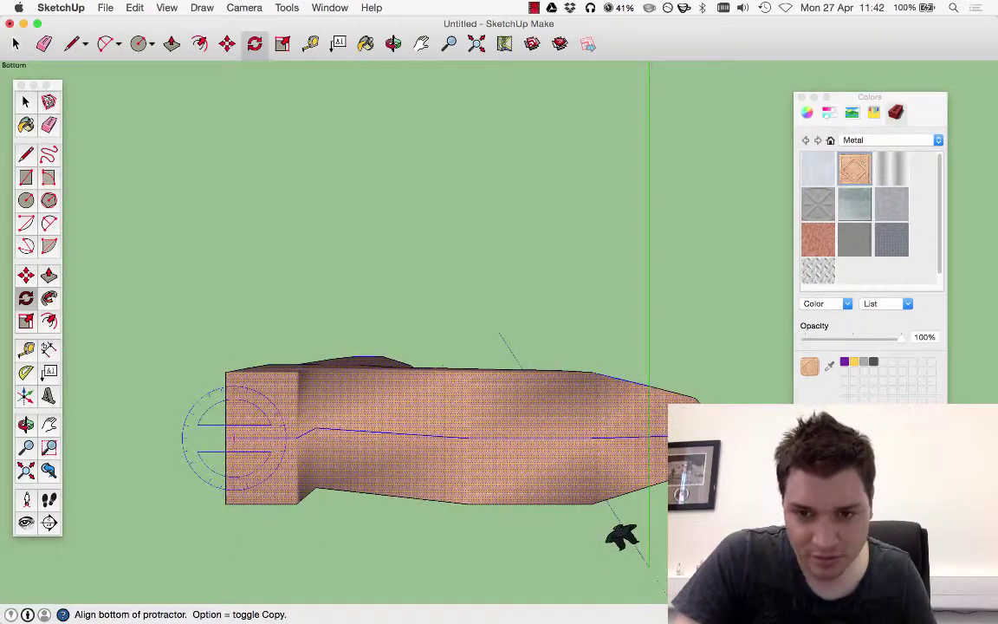
pyautogui.click(685, 436)
pyautogui.click(691, 289)
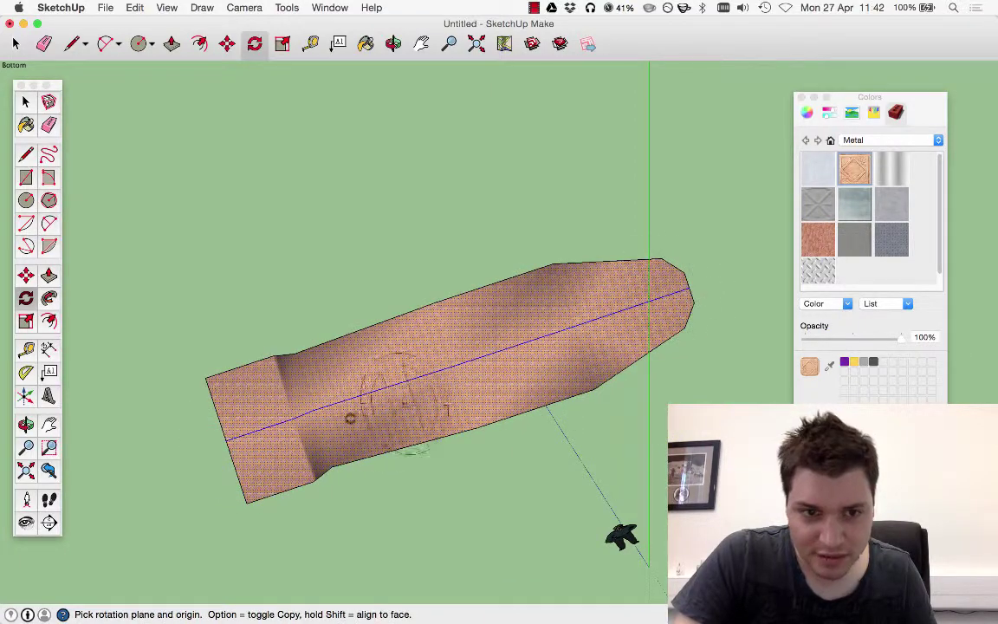
pyautogui.click(247, 435)
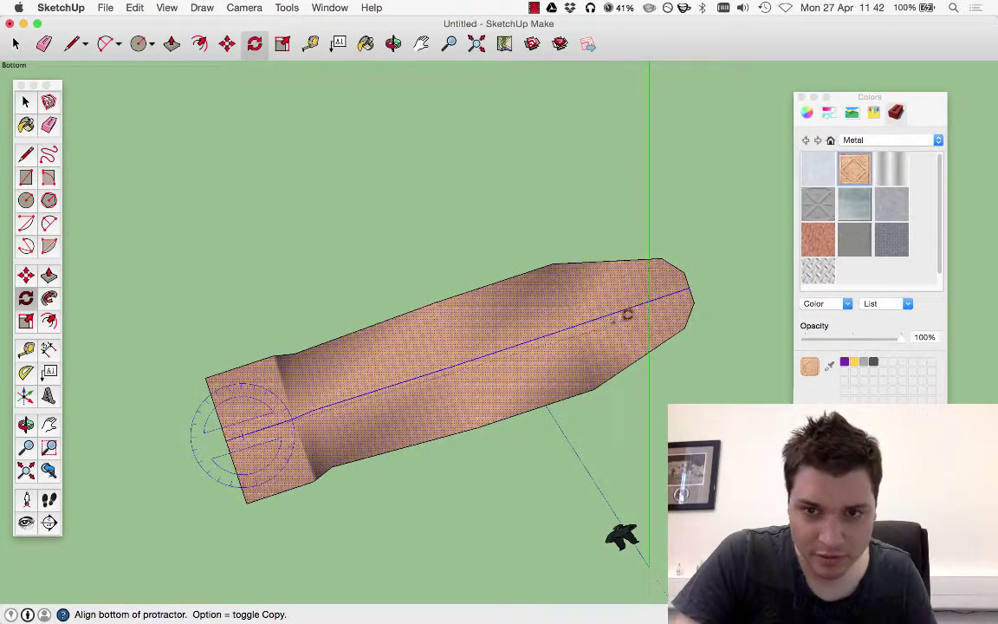
pyautogui.click(680, 291)
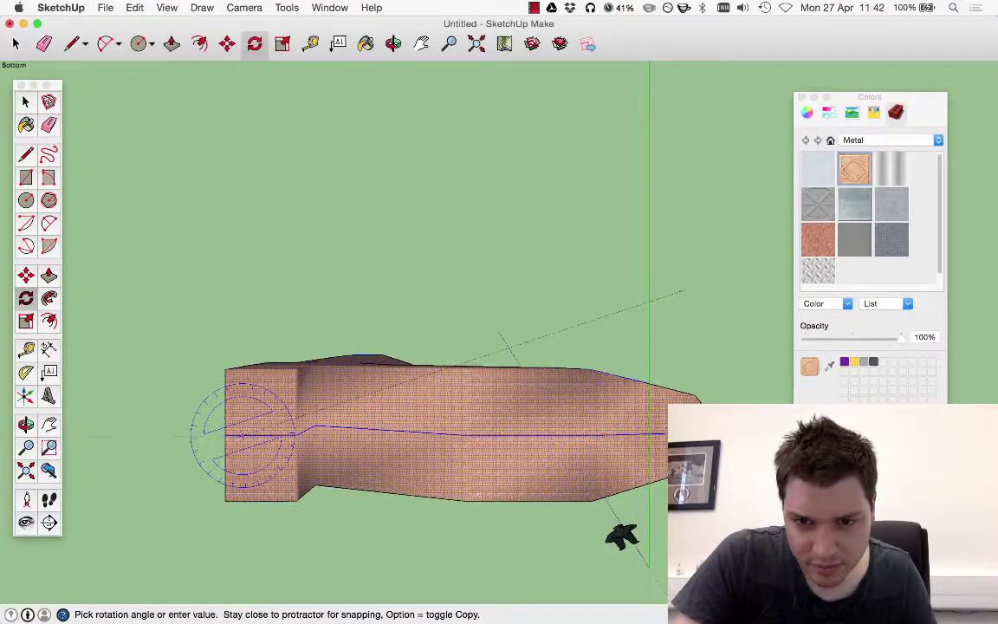
pyautogui.press('Escape')
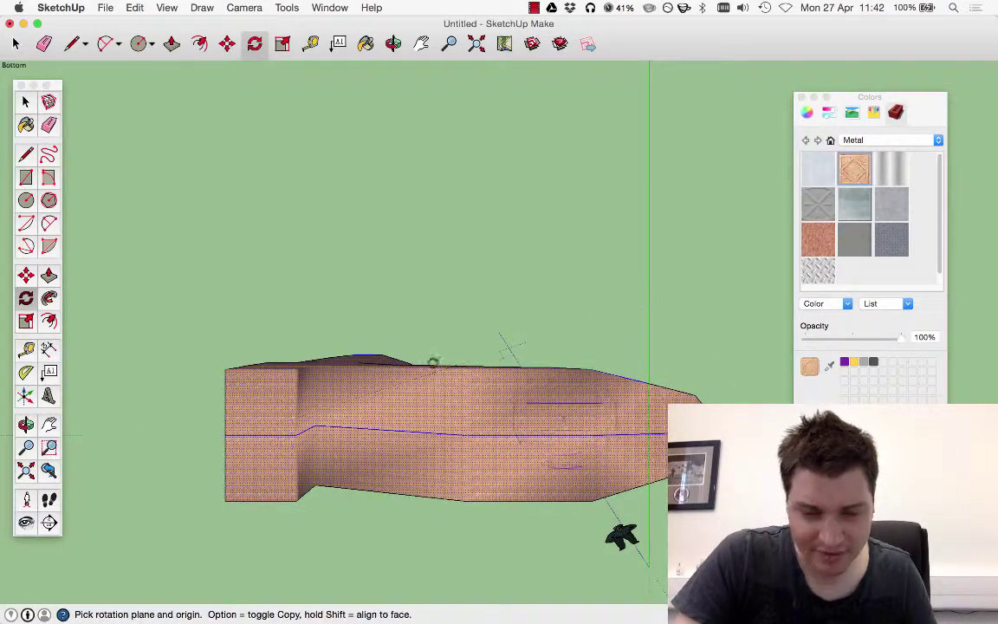
# Switch the camera to Parallel Projection and orbit to the boot's side
pyautogui.click(236, 7)
pyautogui.click(260, 69)
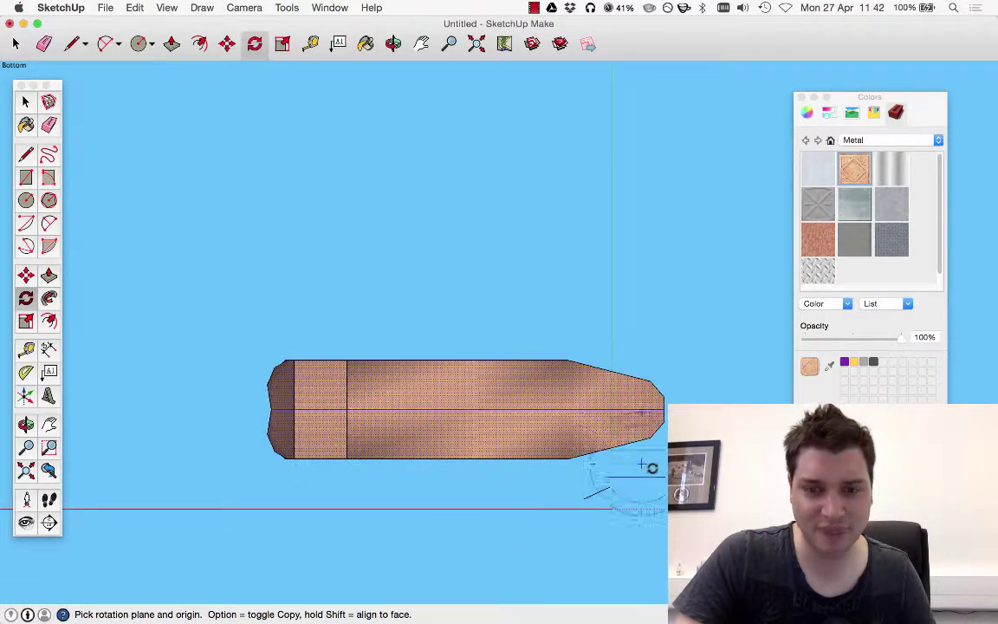
pyautogui.scroll(3, 626, 490)
pyautogui.scroll(-2, 374, 356)
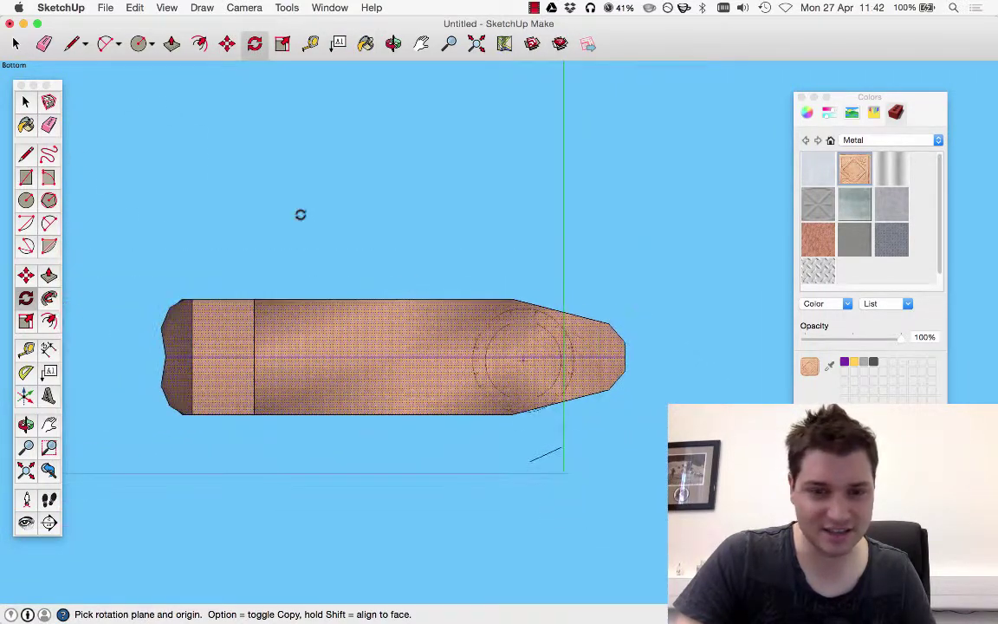
pyautogui.press('space')
pyautogui.click(441, 479)
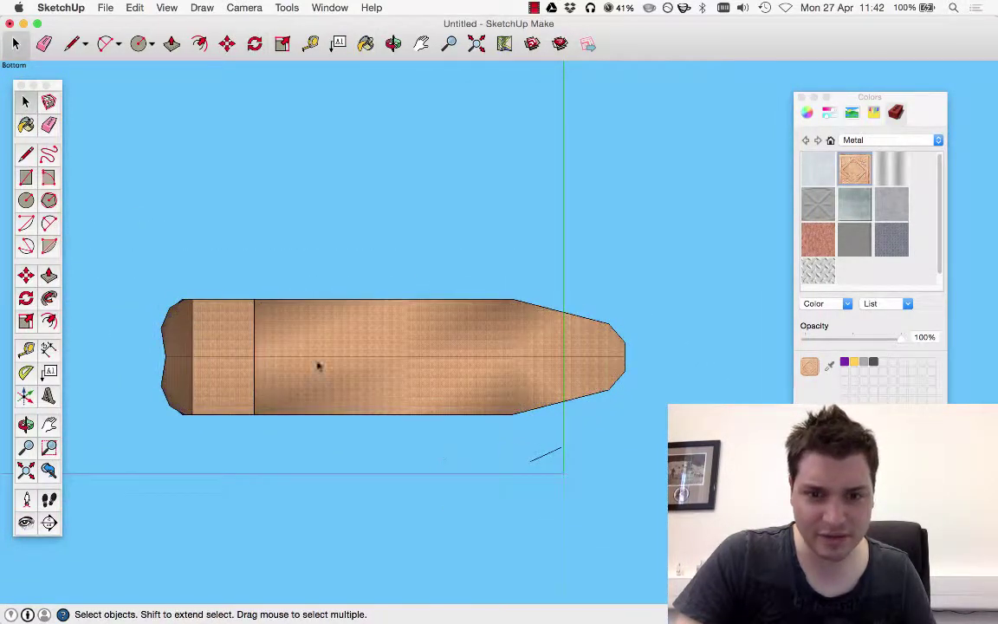
pyautogui.moveTo(126, 274); pyautogui.dragTo(582, 446)
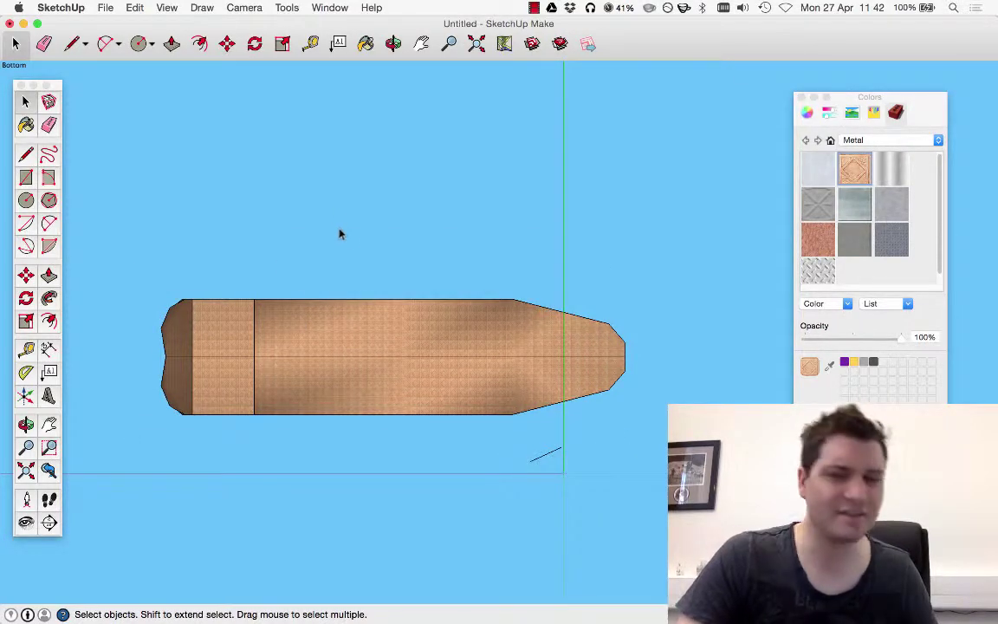
pyautogui.moveTo(340, 231)
pyautogui.mouseDown(button='middle')
pyautogui.moveTo(406, 406)
pyautogui.moveTo(354, 239)
pyautogui.mouseUp(button='middle')
# Set the camera to the Front standard view
pyautogui.press('super+3')
pyautogui.press('space')
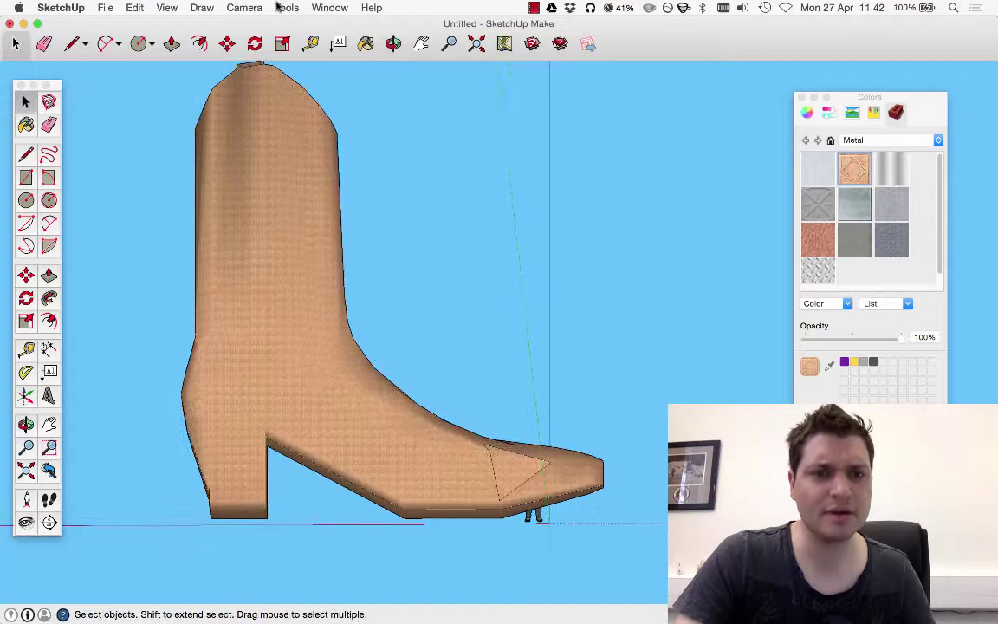
pyautogui.click(244, 8)
pyautogui.moveTo(290, 50)
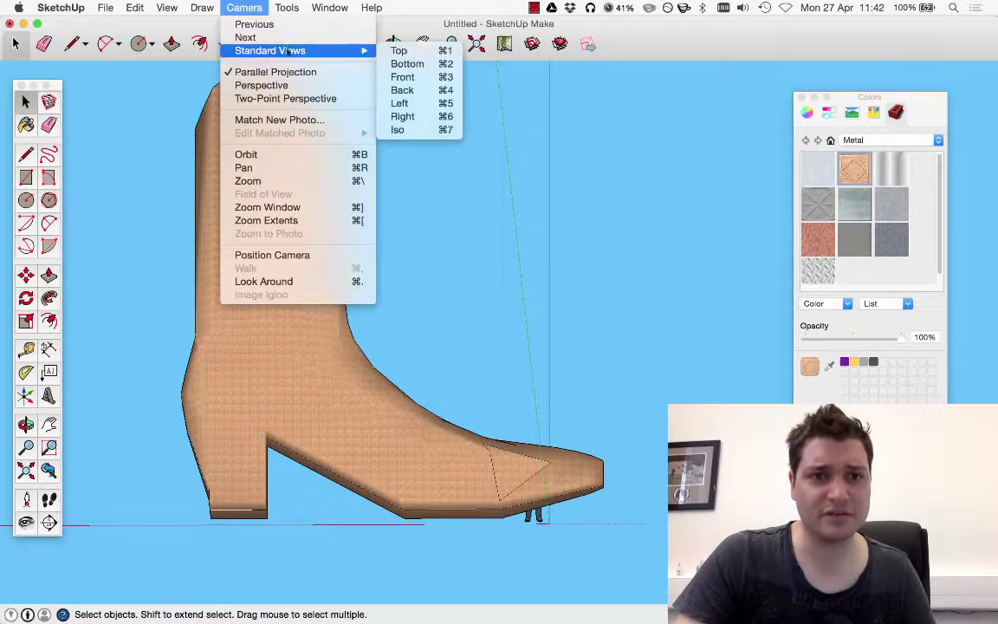
pyautogui.click(403, 116)
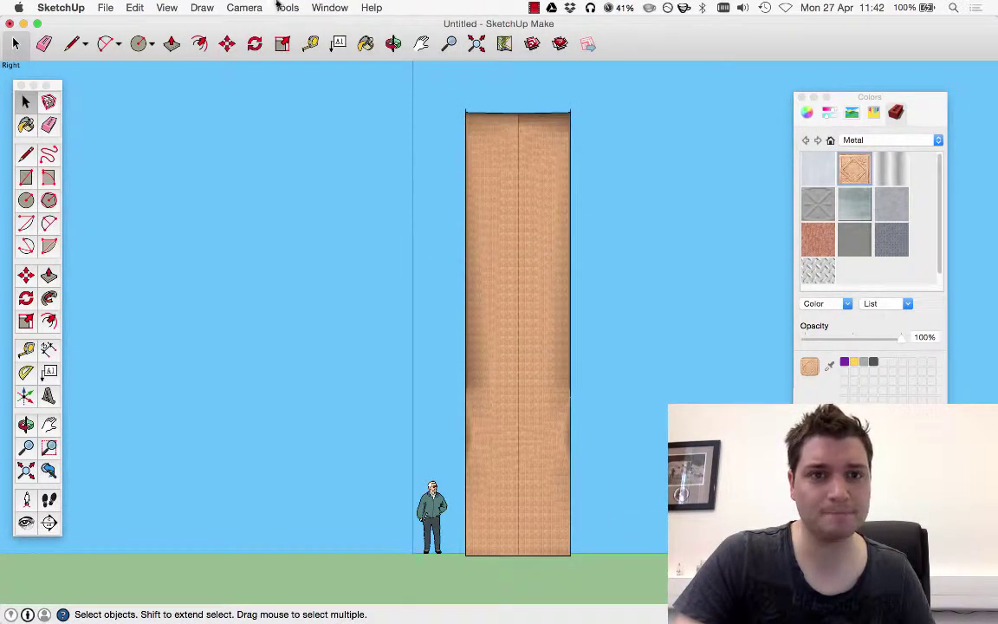
pyautogui.click(245, 7)
pyautogui.moveTo(301, 49)
pyautogui.click(409, 75)
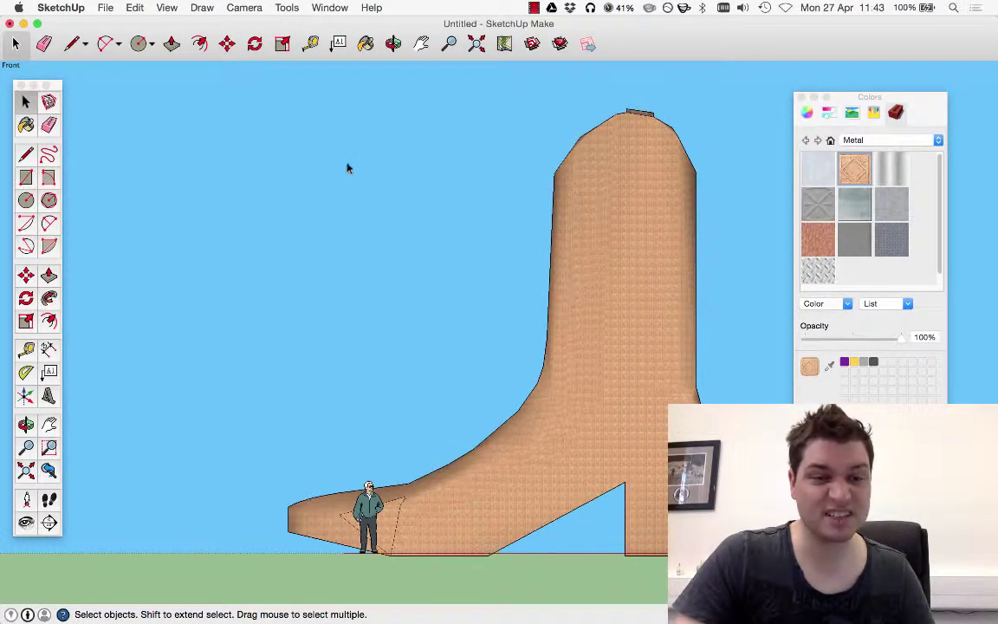
# Draw a rectangle beside the boot's shaft and push/pull it into a tall box
pyautogui.click(25, 177)
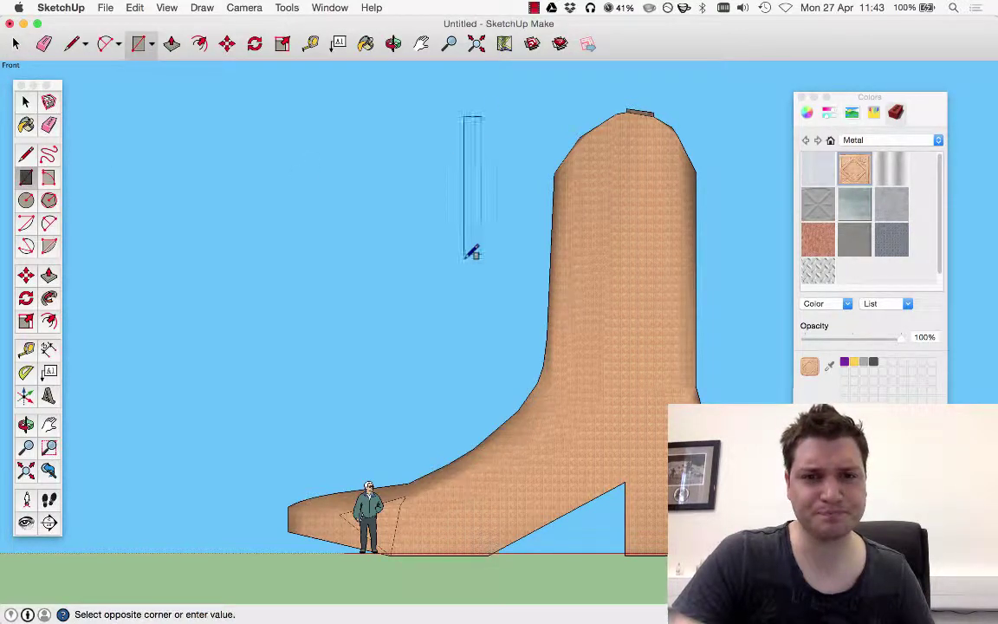
pyautogui.click(209, 257)
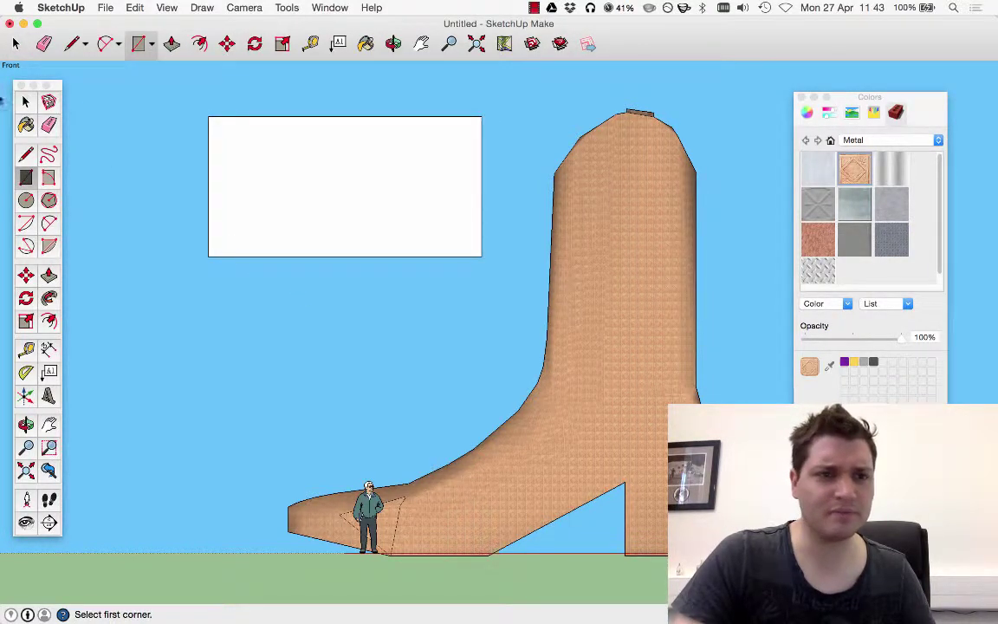
pyautogui.click(25, 102)
pyautogui.moveTo(329, 260); pyautogui.dragTo(39, 287, button='middle')
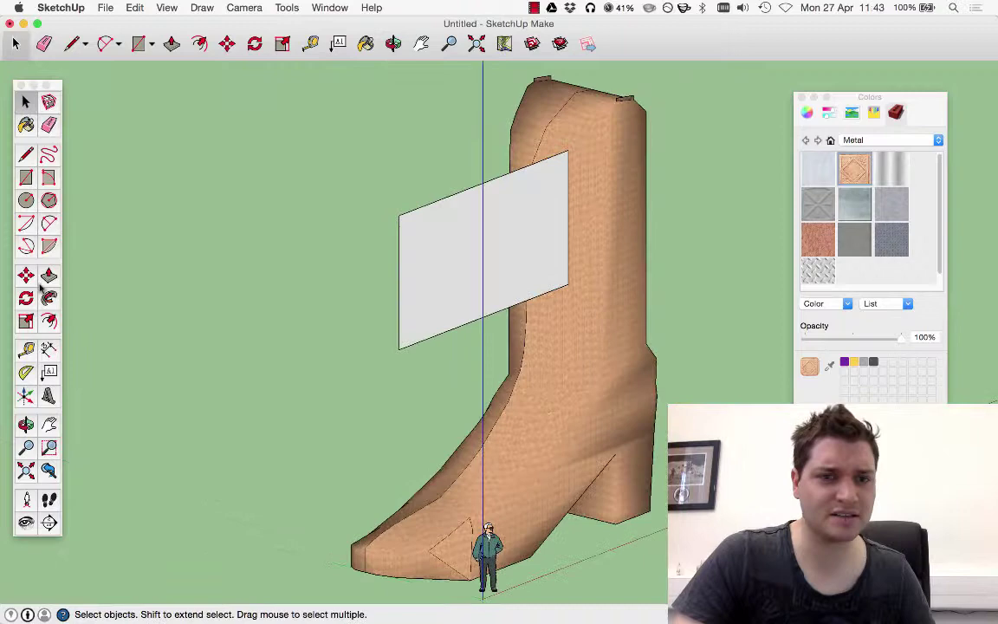
pyautogui.click(48, 275)
pyautogui.moveTo(339, 246); pyautogui.dragTo(640, 261, button='middle')
pyautogui.moveTo(640, 261); pyautogui.dragTo(353, 319)
pyautogui.moveTo(394, 192); pyautogui.dragTo(249, 72)
# Select the whole box and make it a component
pyautogui.click(25, 102)
pyautogui.moveTo(262, 122); pyautogui.dragTo(414, 508, button='middle')
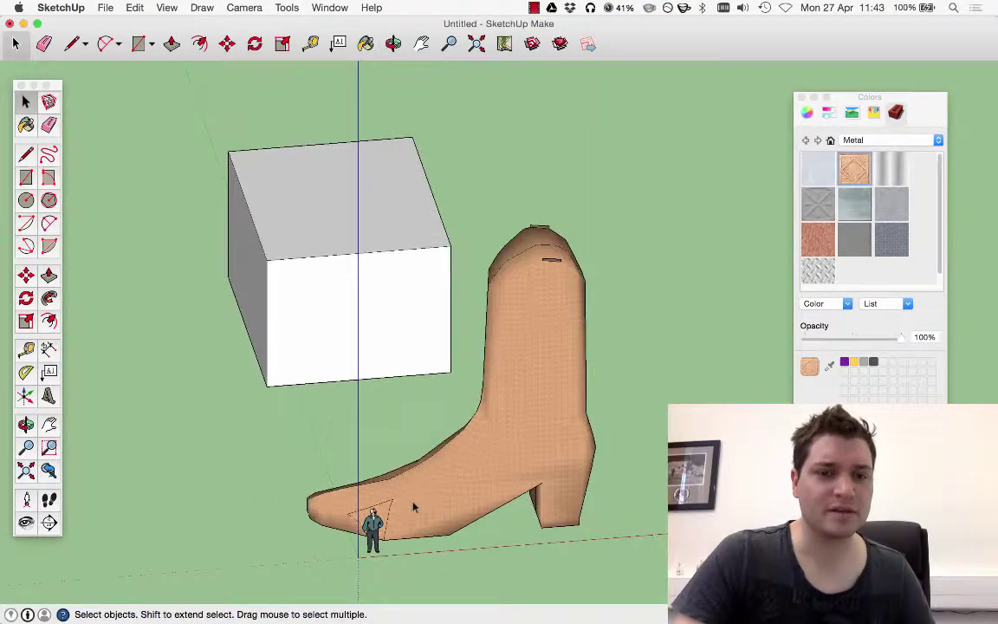
pyautogui.moveTo(357, 228); pyautogui.dragTo(286, 174, button='middle')
pyautogui.moveTo(208, 110); pyautogui.dragTo(433, 336)
pyautogui.moveTo(458, 379); pyautogui.dragTo(460, 381)
pyautogui.rightClick(364, 236)
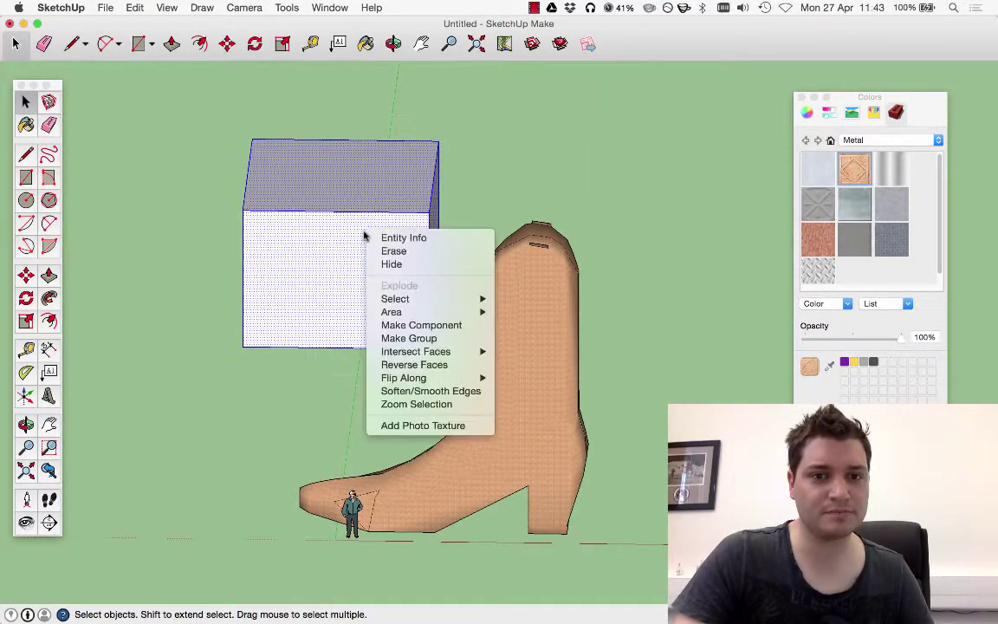
pyautogui.click(478, 328)
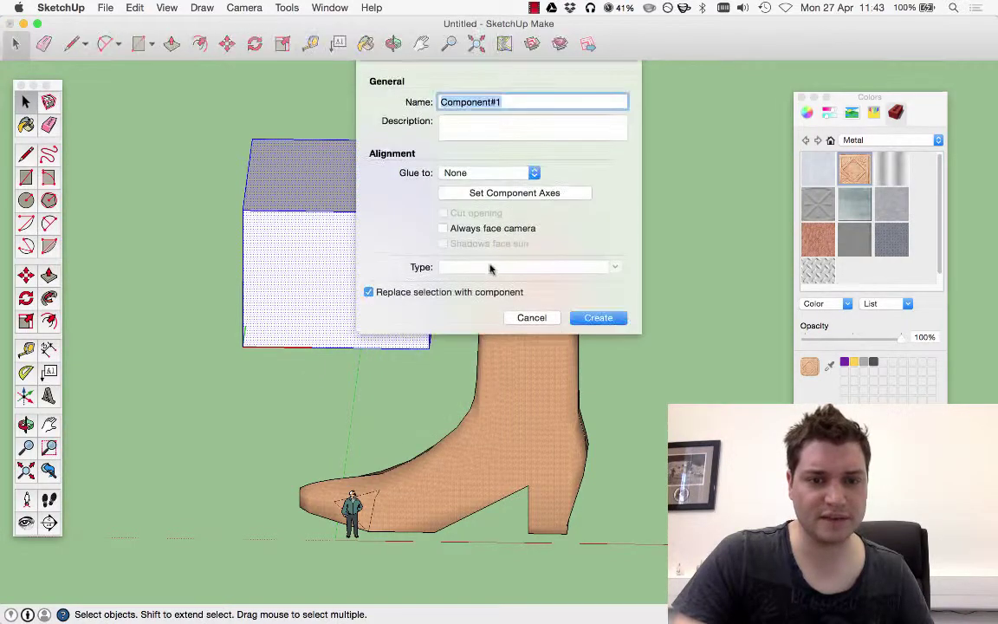
pyautogui.click(598, 318)
# In Front view, move the box component over the top of the boot
pyautogui.click(245, 7)
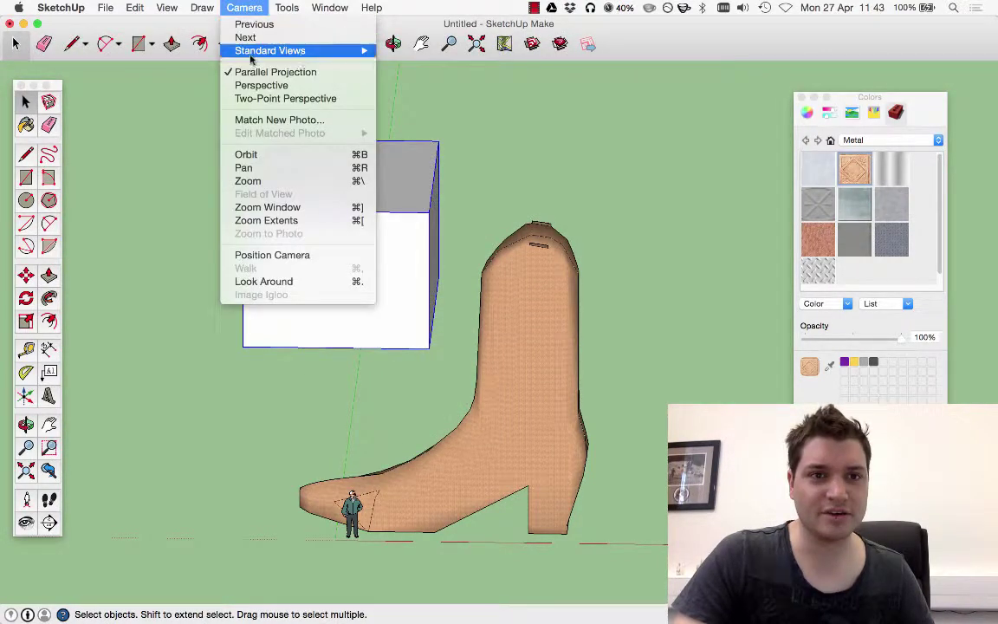
pyautogui.moveTo(286, 51)
pyautogui.click(402, 77)
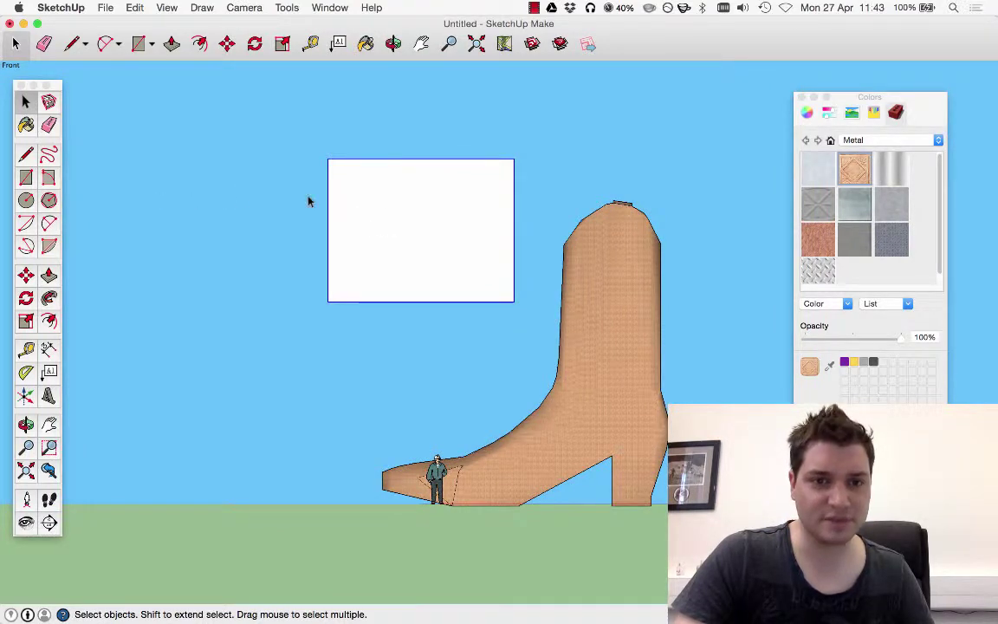
pyautogui.click(26, 276)
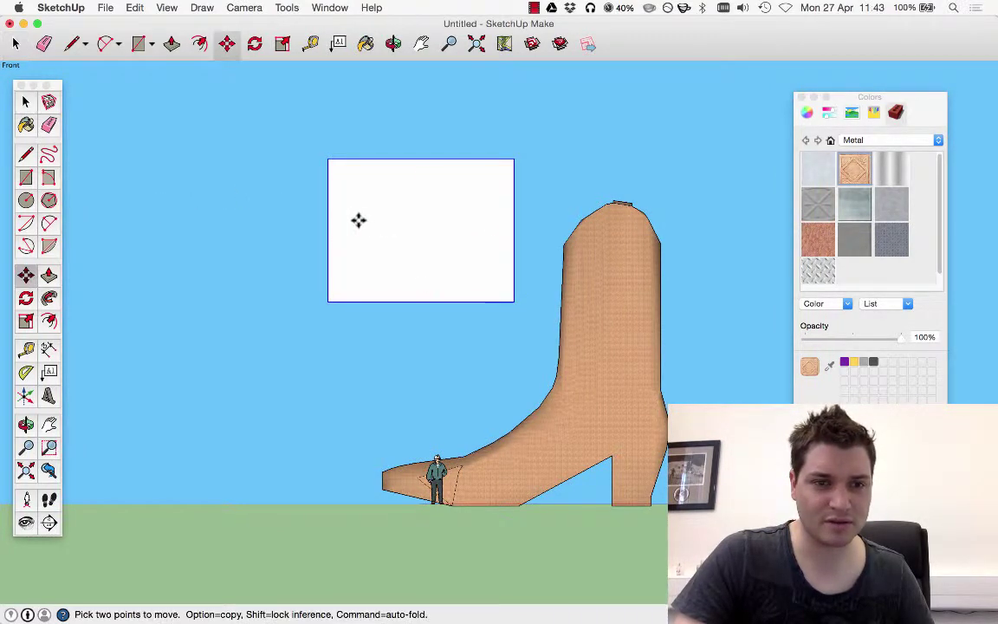
pyautogui.click(356, 219)
pyautogui.moveTo(547, 214); pyautogui.dragTo(24, 121, button='middle')
# Select the box and boot and intersect their faces with Intersect Faces > With Model
pyautogui.click(25, 101)
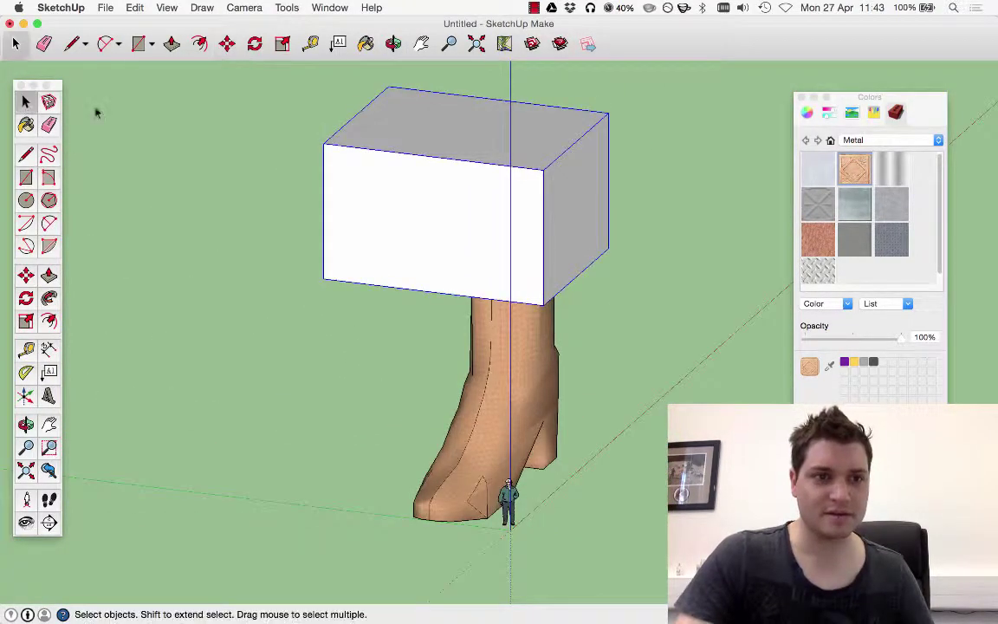
pyautogui.press('r')
pyautogui.press('space')
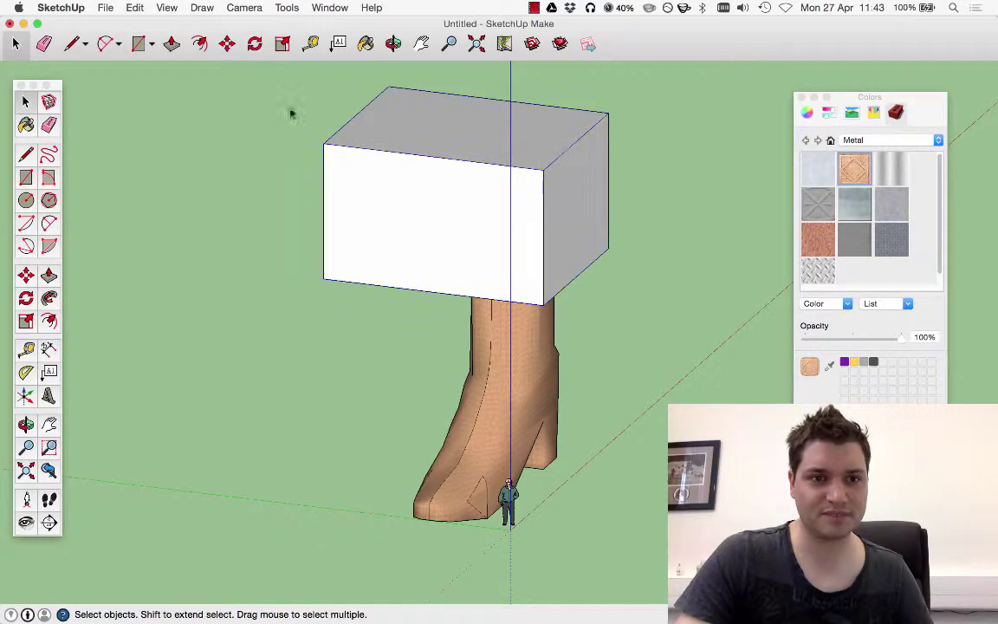
pyautogui.moveTo(268, 85); pyautogui.dragTo(662, 533)
pyautogui.rightClick(555, 227)
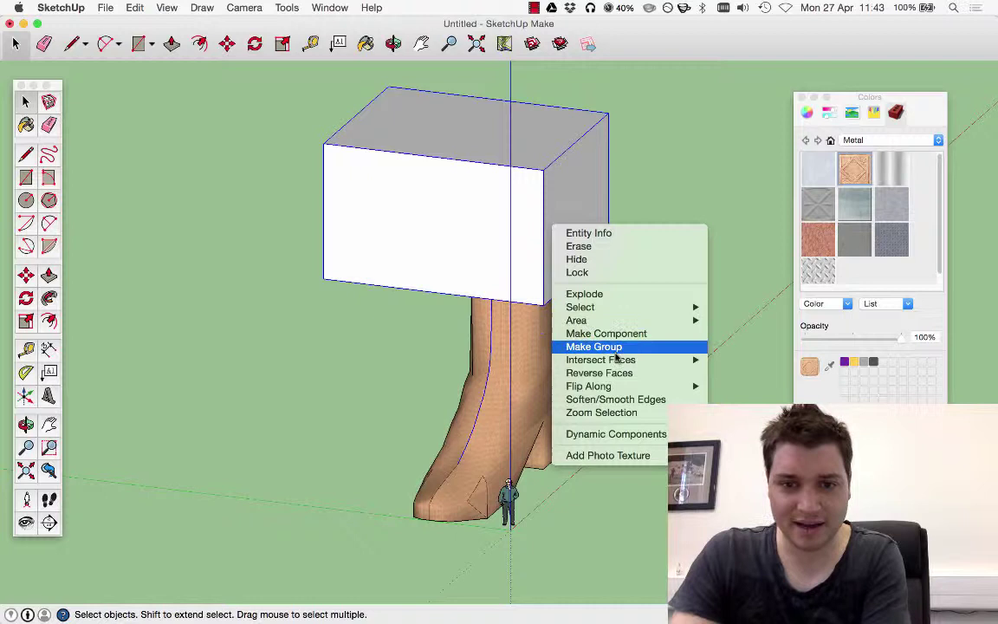
pyautogui.moveTo(617, 358)
pyautogui.click(741, 359)
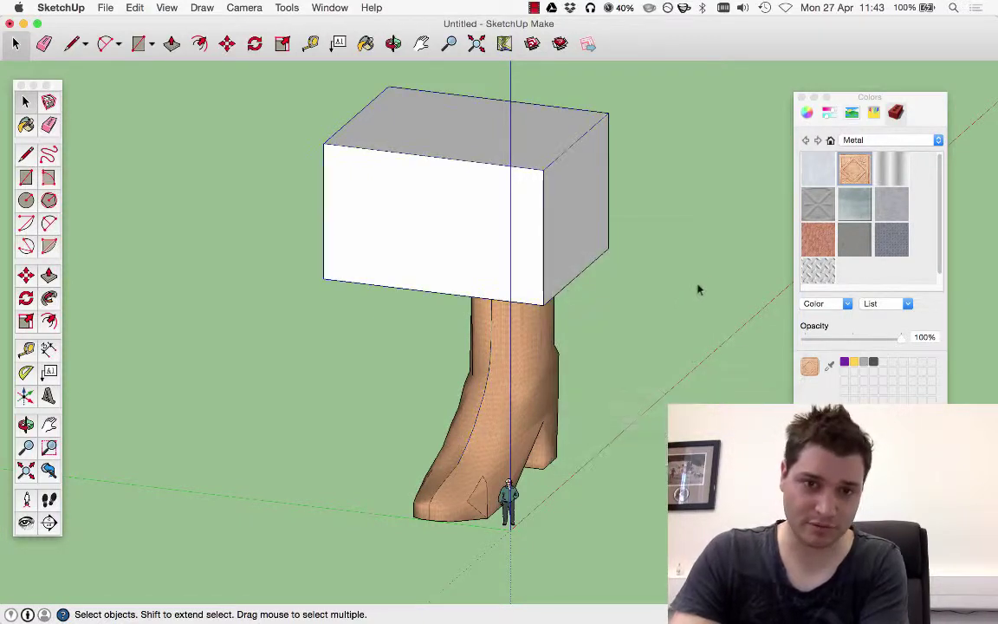
# Delete the capping box and orbit to inspect the boot's flat, open top
pyautogui.rightClick(579, 270)
pyautogui.click(290, 234)
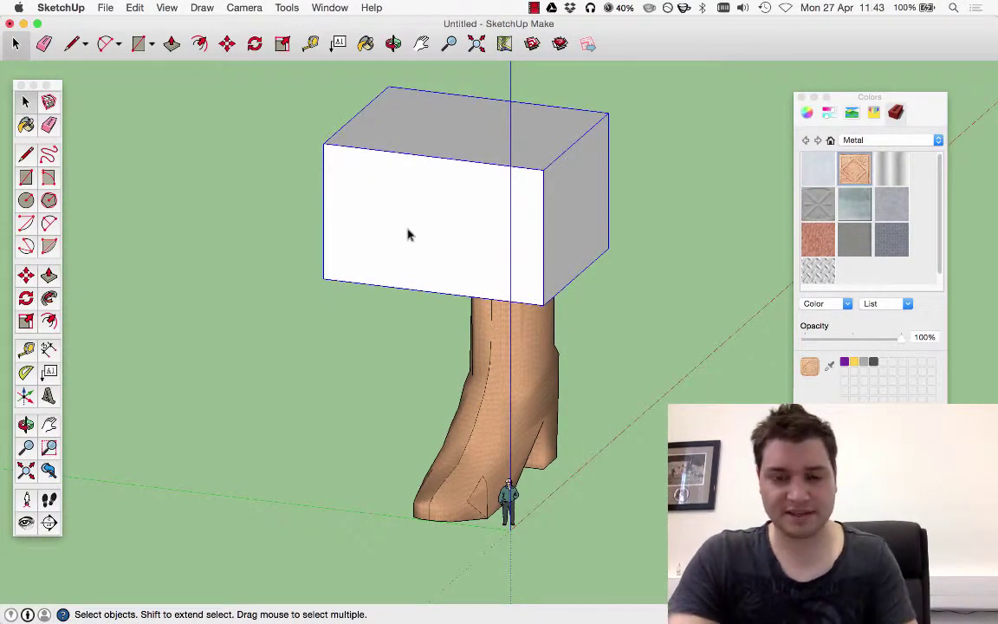
pyautogui.press('Delete')
pyautogui.moveTo(562, 234); pyautogui.dragTo(626, 258, button='middle')
pyautogui.scroll(4, 503, 251)
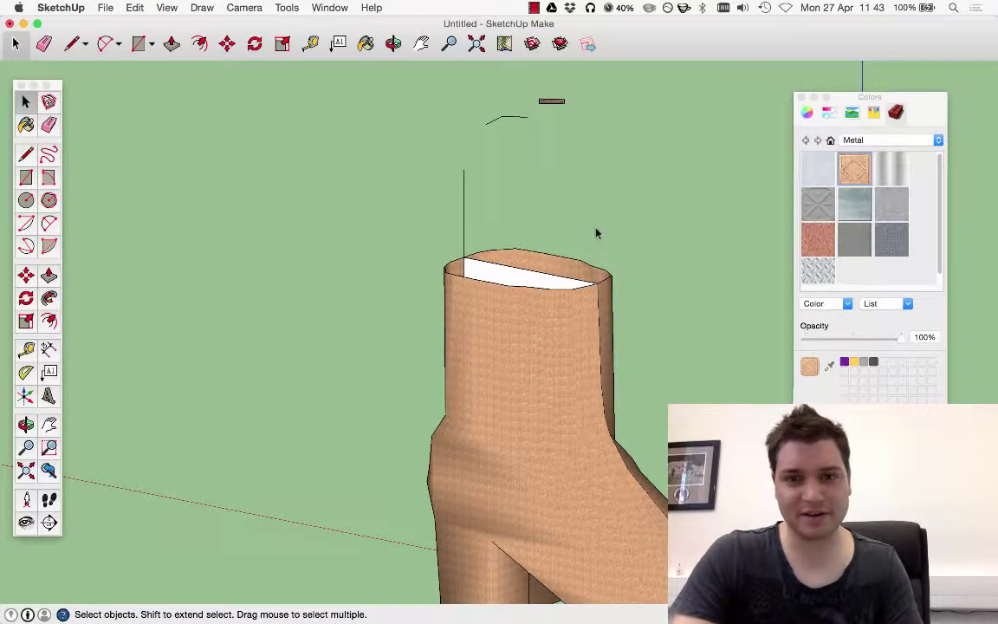
pyautogui.moveTo(596, 233); pyautogui.dragTo(466, 357, button='middle')
pyautogui.click(542, 319)
pyautogui.scroll(3, 532, 369)
pyautogui.moveTo(548, 360); pyautogui.dragTo(425, 179, button='middle')
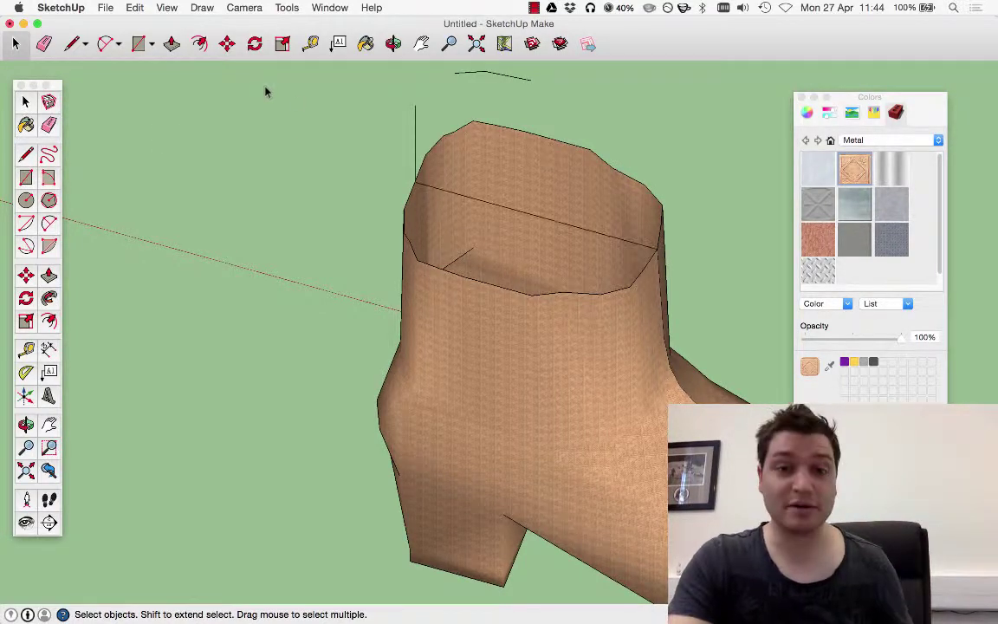
pyautogui.press('super+z')
pyautogui.press('super+z')
pyautogui.press('super+z')
pyautogui.moveTo(368, 168); pyautogui.dragTo(160, 350, button='middle')
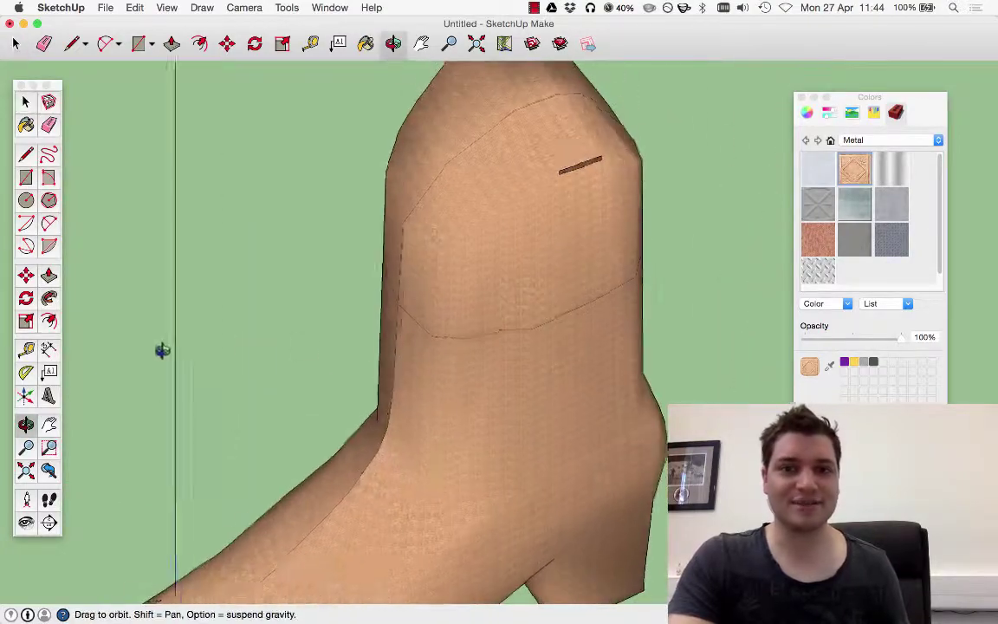
pyautogui.moveTo(495, 445); pyautogui.dragTo(234, 252, button='middle')
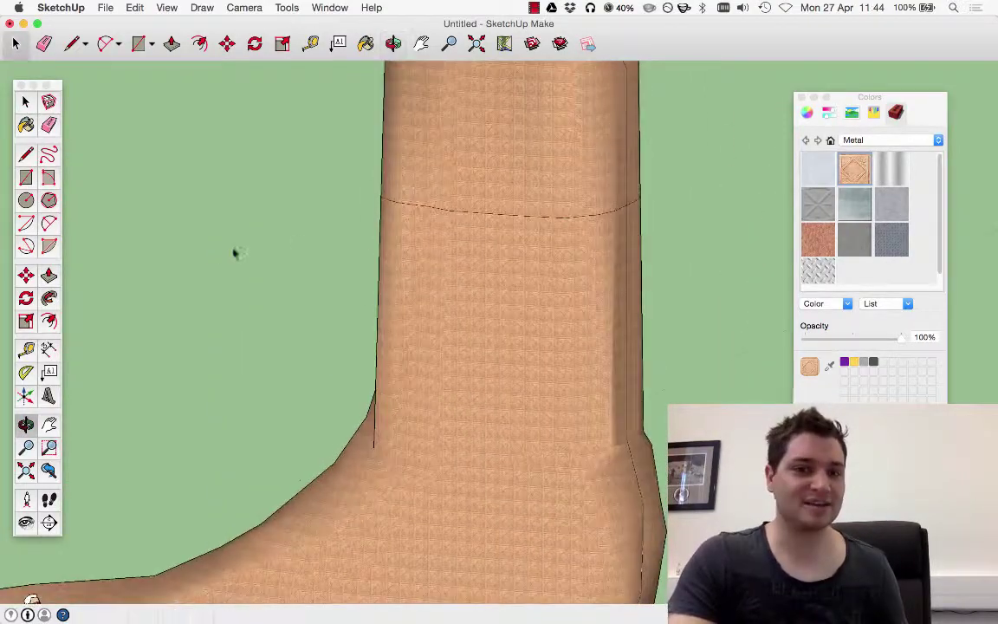
pyautogui.scroll(-5, 390, 344)
pyautogui.click(475, 259)
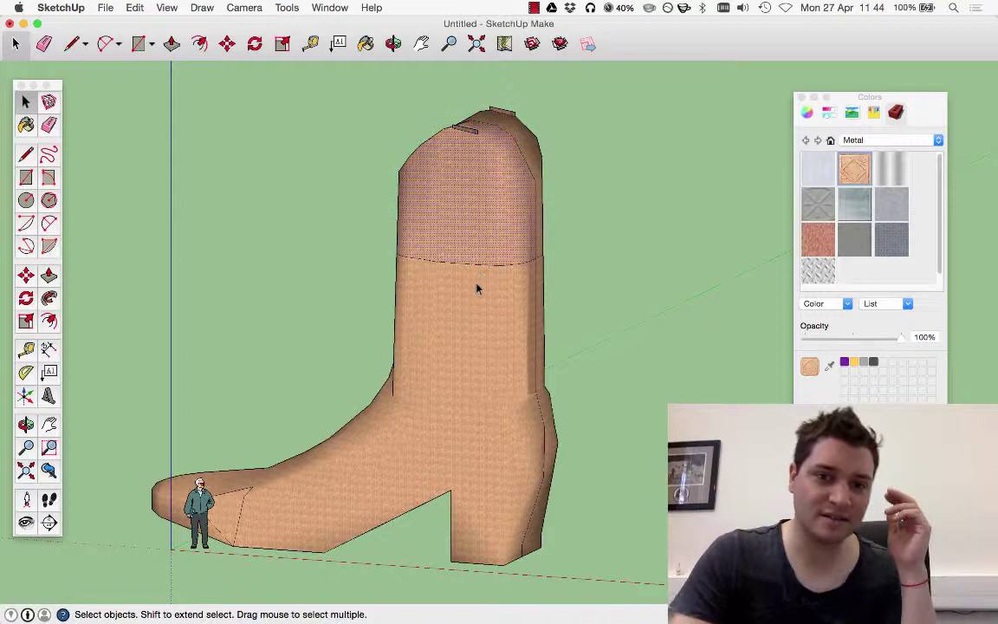
pyautogui.scroll(2, 484, 227)
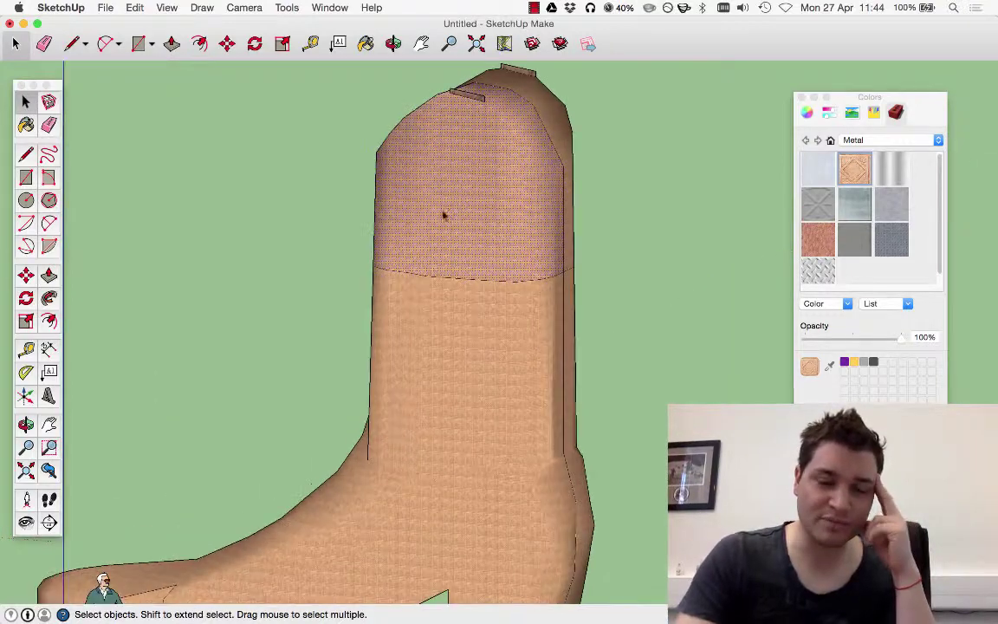
# Paint the three upper shaft faces with the grey metal material
pyautogui.click(490, 290)
pyautogui.click(776, 240)
pyautogui.click(818, 271)
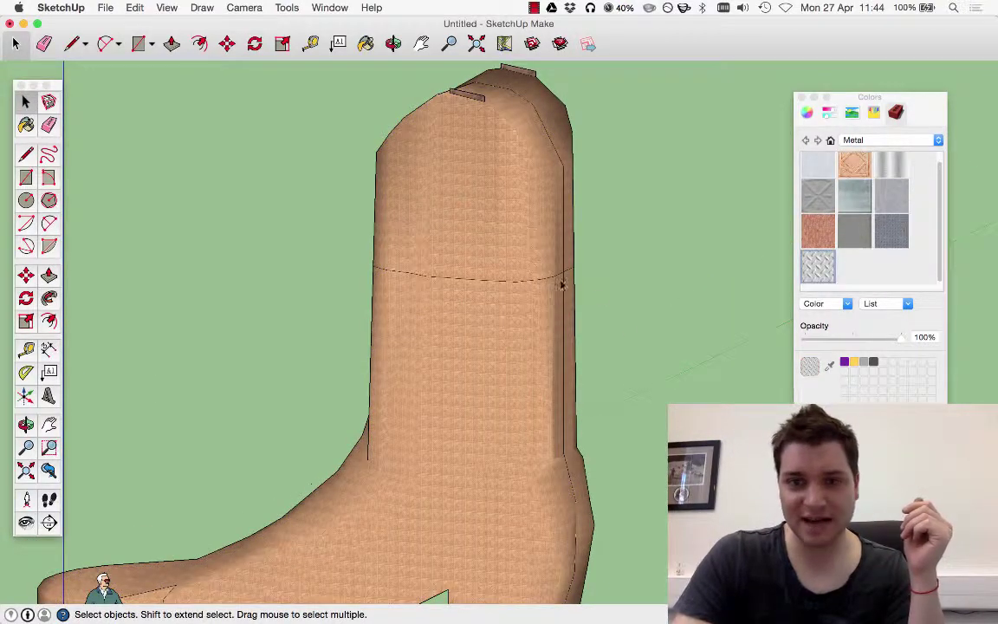
pyautogui.click(438, 202)
pyautogui.moveTo(438, 203)
pyautogui.mouseDown(button='middle')
pyautogui.moveTo(526, 262)
pyautogui.moveTo(473, 253)
pyautogui.mouseUp(button='middle')
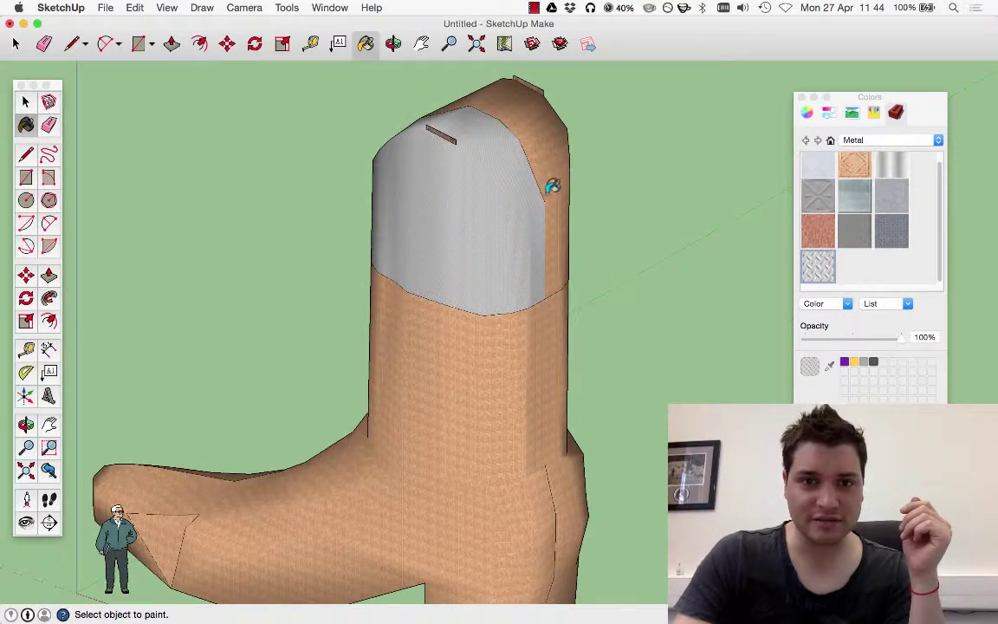
pyautogui.moveTo(552, 187); pyautogui.dragTo(285, 239, button='middle')
pyautogui.click(461, 215)
pyautogui.click(470, 250)
# Orbit around the grey shaft top to check it, then return to the Select tool
pyautogui.moveTo(470, 252)
pyautogui.mouseDown(button='middle')
pyautogui.moveTo(107, 228)
pyautogui.moveTo(448, 296)
pyautogui.mouseUp(button='middle')
pyautogui.scroll(-5, 430, 216)
pyautogui.scroll(8, 385, 187)
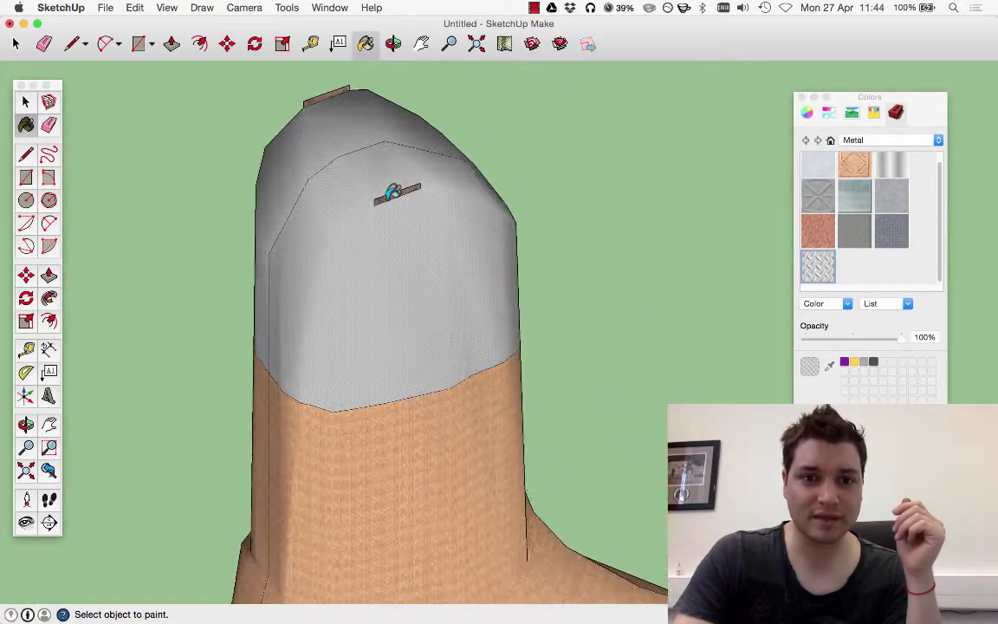
pyautogui.moveTo(434, 206)
pyautogui.mouseDown(button='middle')
pyautogui.moveTo(257, 149)
pyautogui.moveTo(390, 316)
pyautogui.moveTo(451, 293)
pyautogui.mouseUp(button='middle')
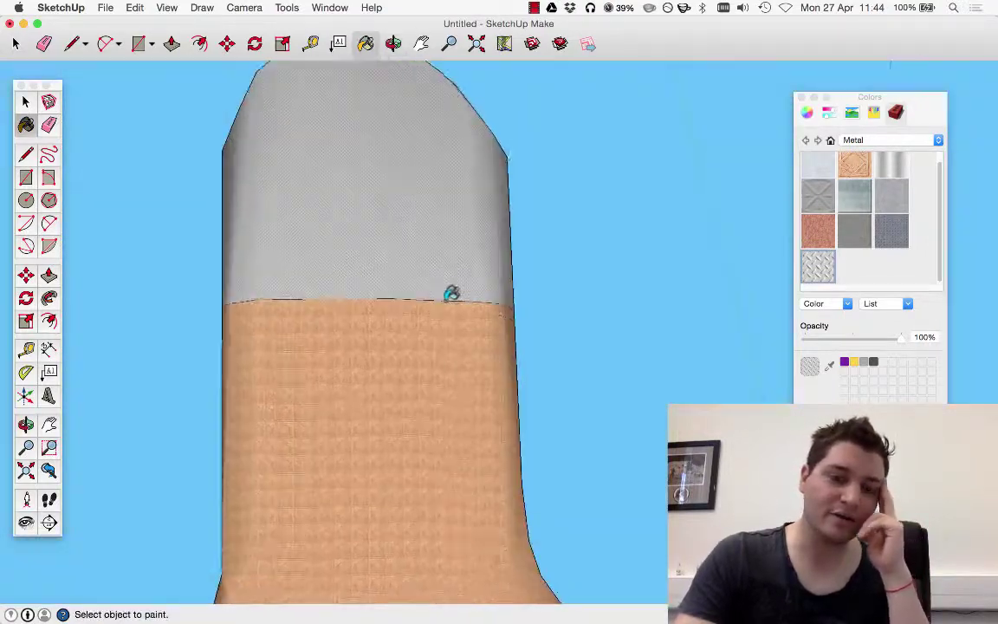
pyautogui.scroll(-5, 451, 294)
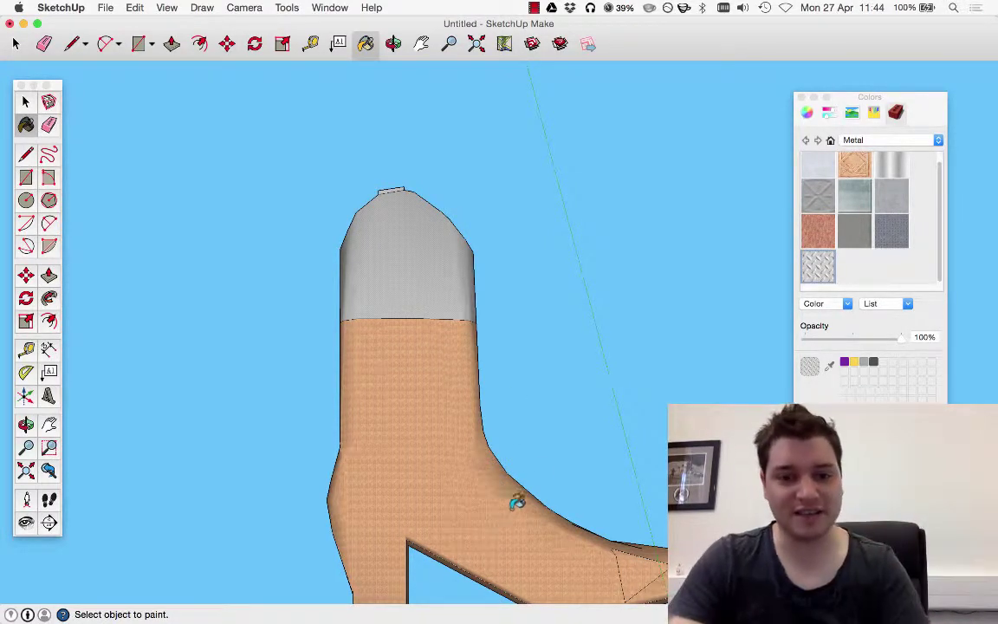
pyautogui.scroll(-2, 536, 445)
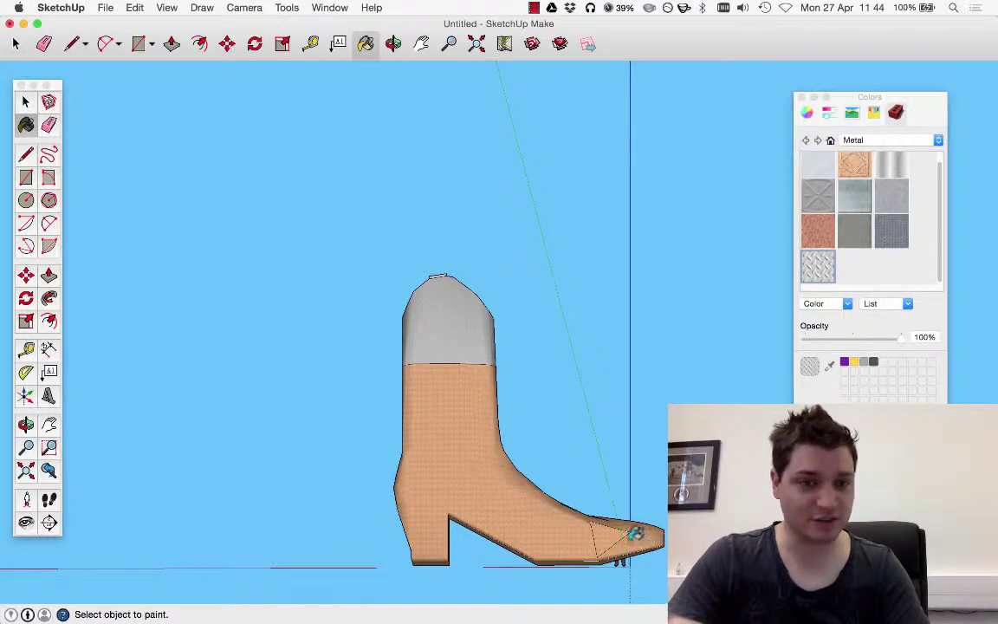
pyautogui.click(25, 101)
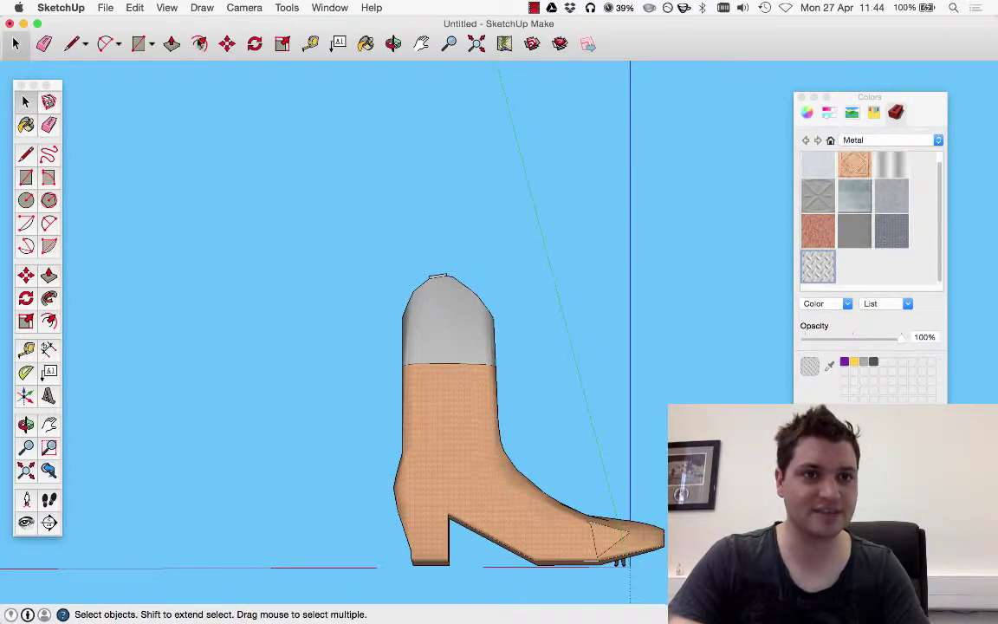
# Switch the camera to the Front standard view
pyautogui.click(236, 8)
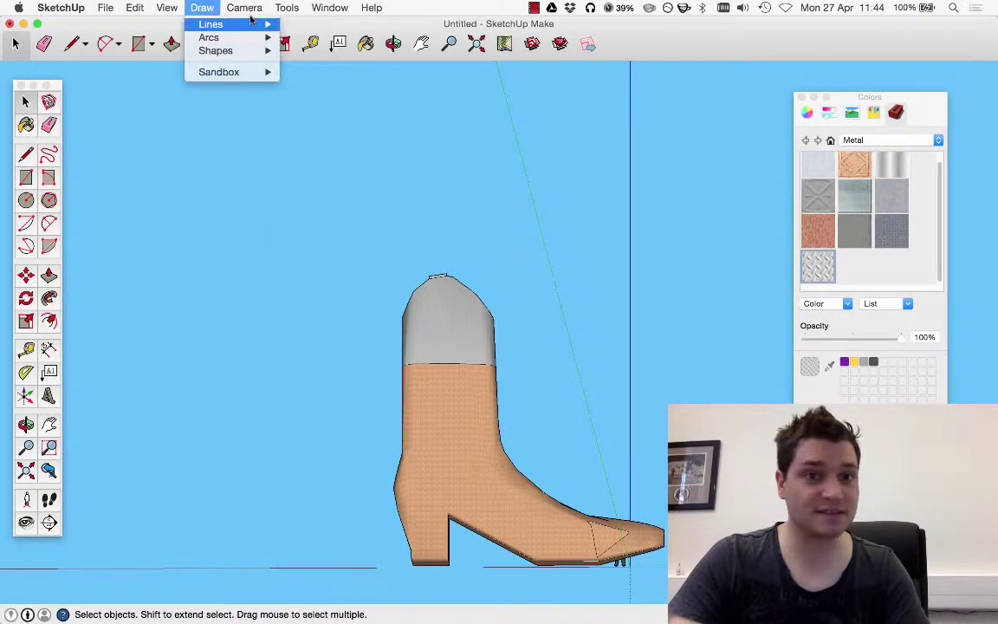
pyautogui.moveTo(286, 50)
pyautogui.click(404, 77)
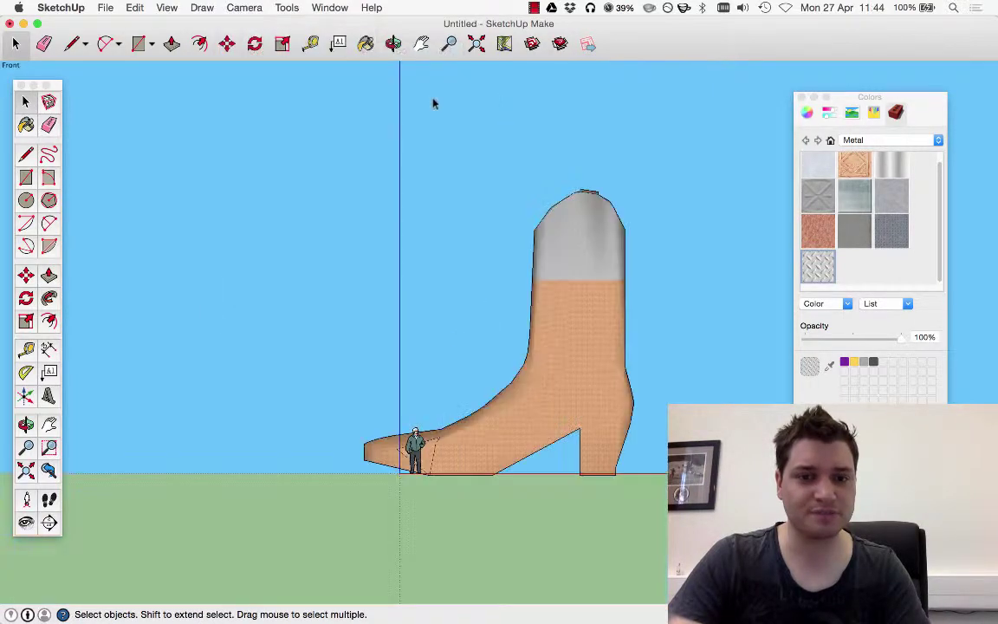
pyautogui.scroll(3, 82, 194)
# Draw a diagonal line rising from the ground left of the boot and erase the stray segment
pyautogui.press('l')
pyautogui.scroll(-3, 303, 290)
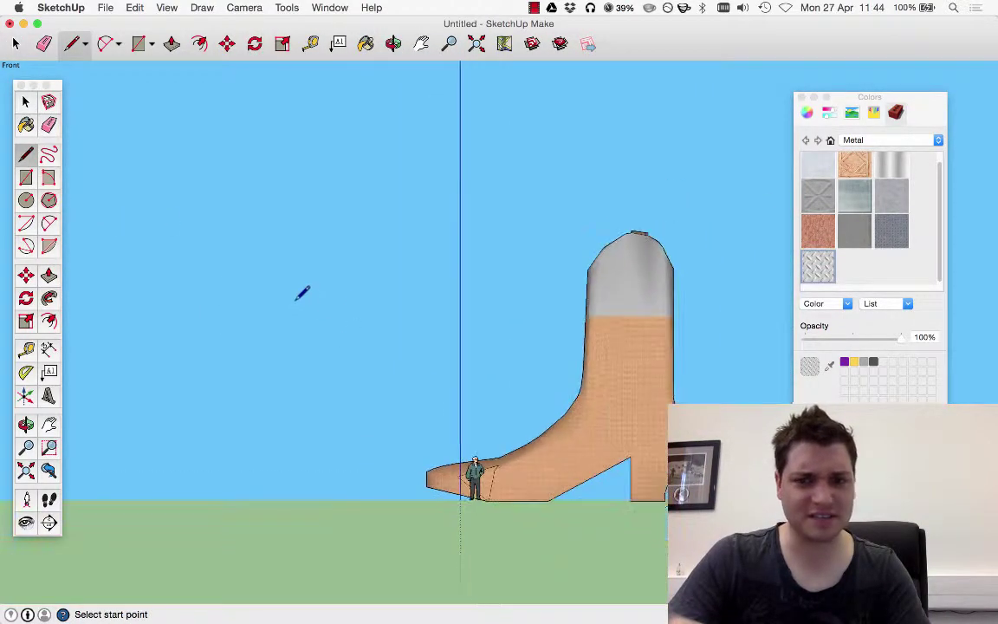
pyautogui.click(384, 498)
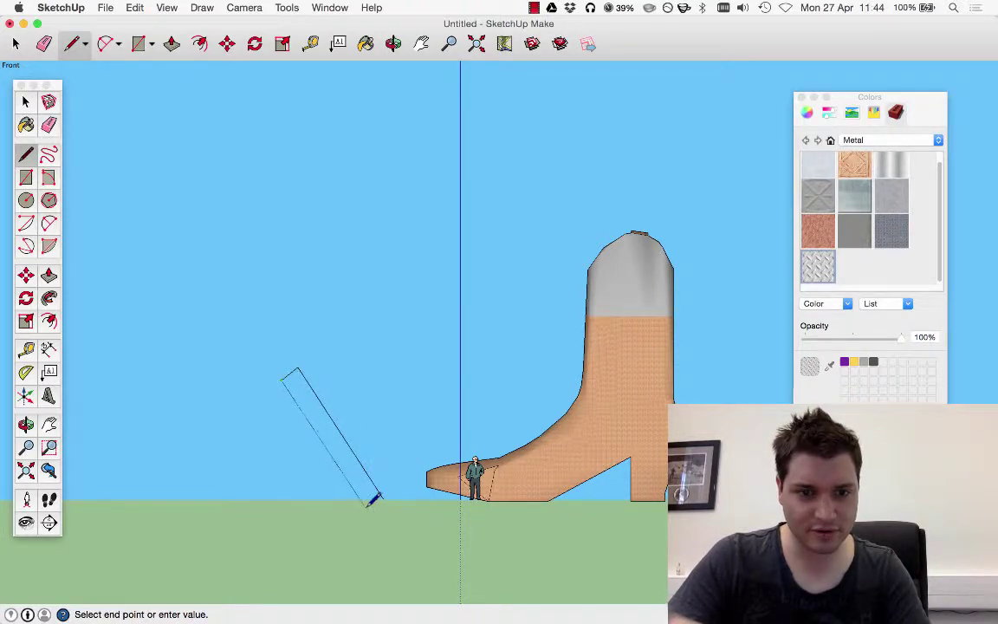
pyautogui.scroll(3, 369, 503)
pyautogui.press('Escape')
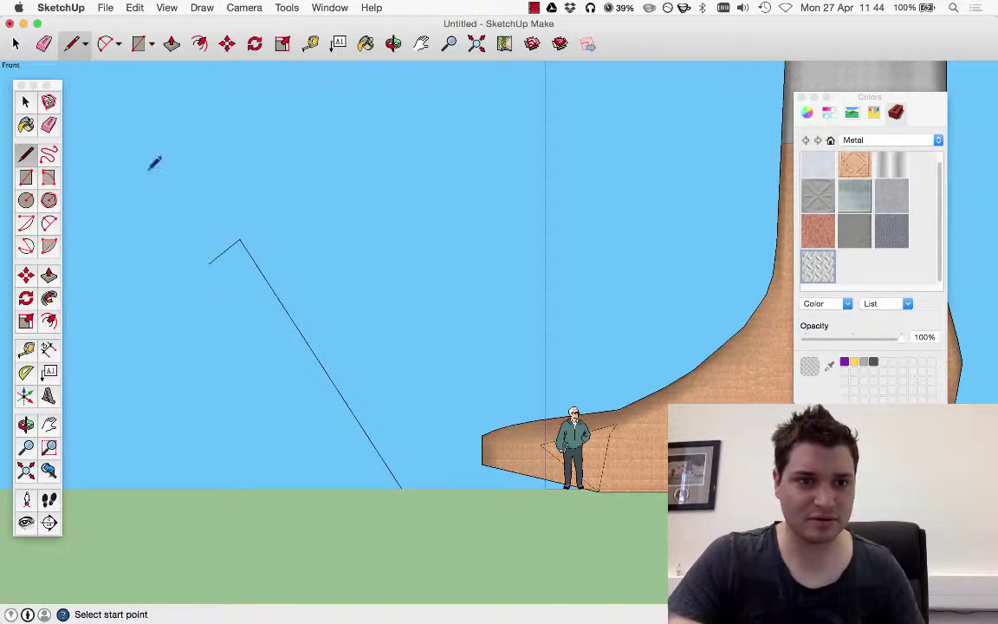
pyautogui.click(50, 125)
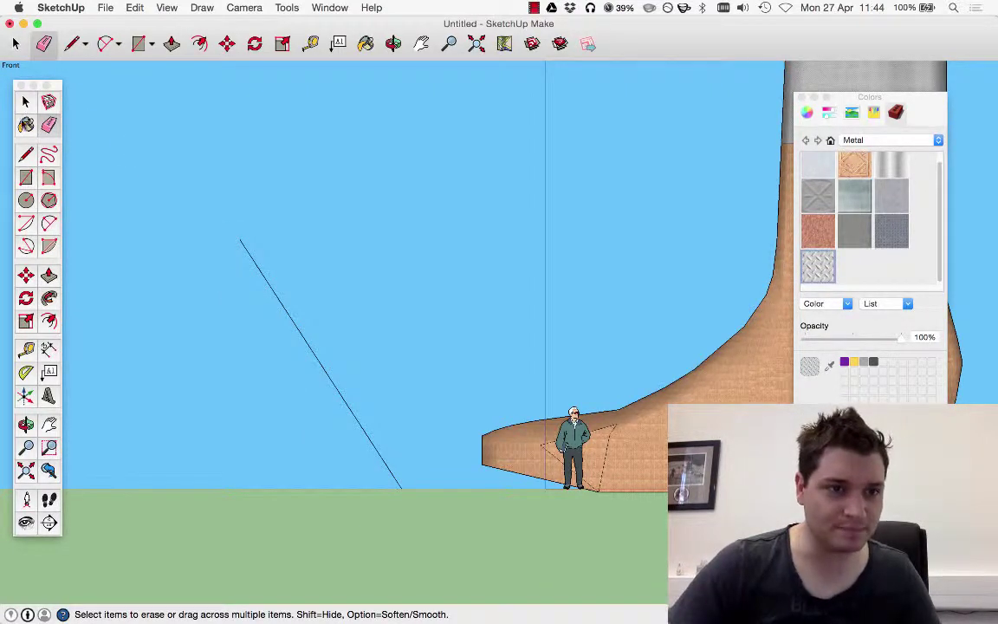
pyautogui.press('space')
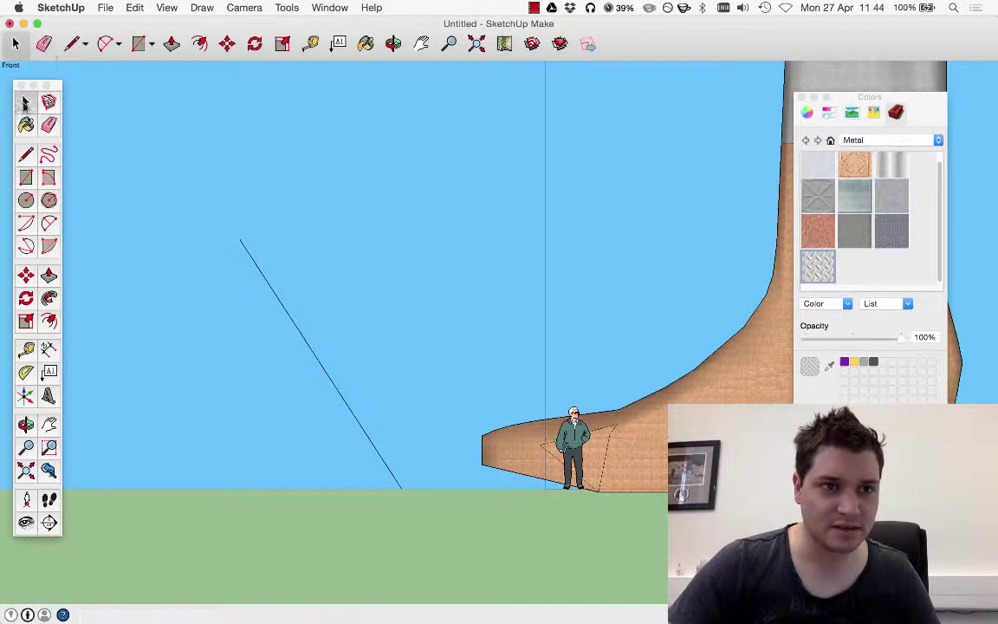
# Copy the diagonal line to the left with Move and array it 6x into evenly spaced parallels
pyautogui.click(25, 278)
pyautogui.click(402, 487)
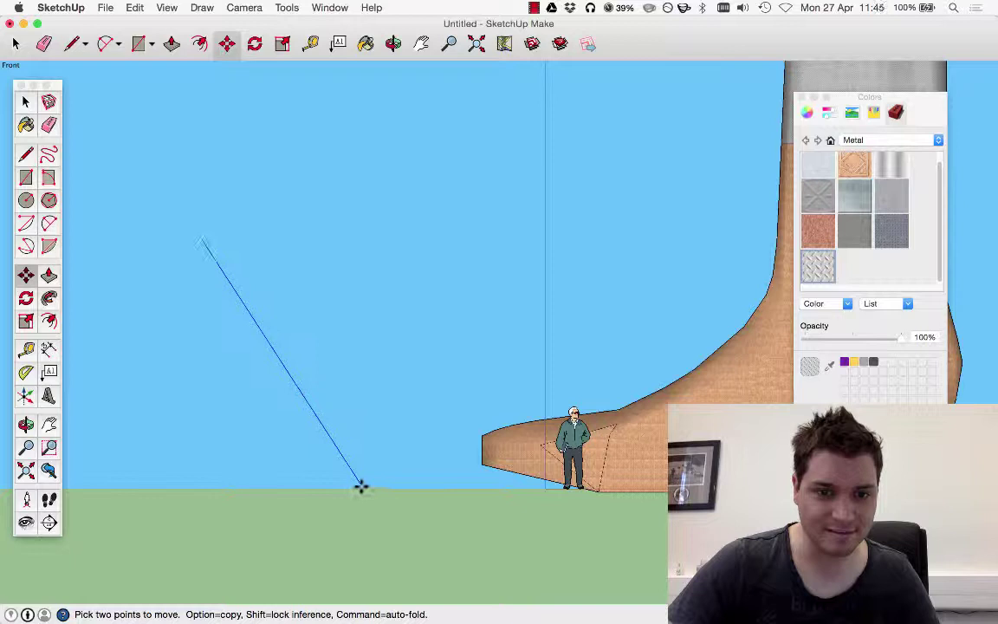
pyautogui.press('alt')
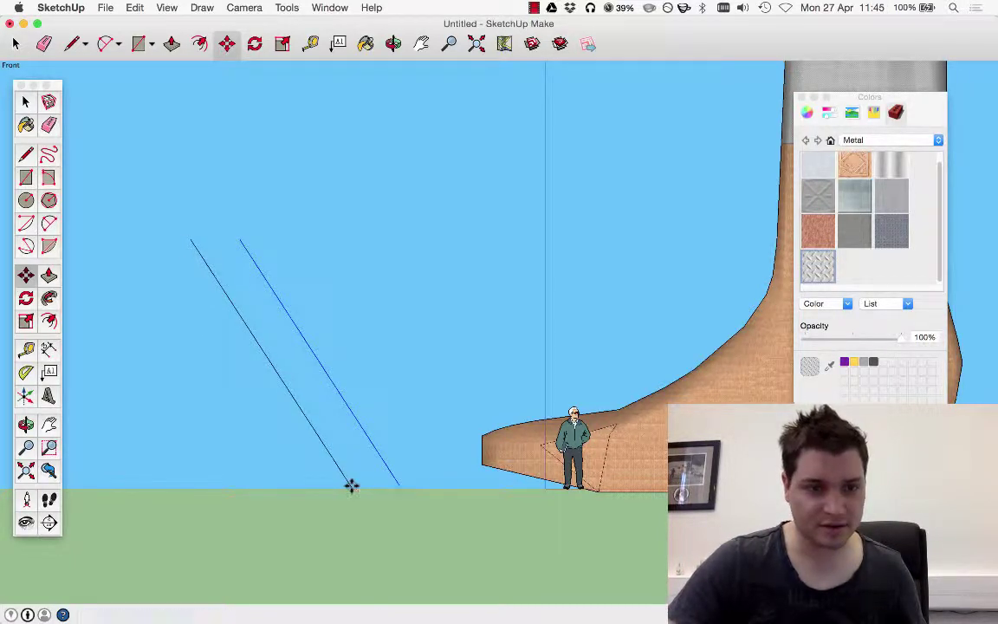
pyautogui.click(351, 485)
pyautogui.write('6x')
pyautogui.press('Return')
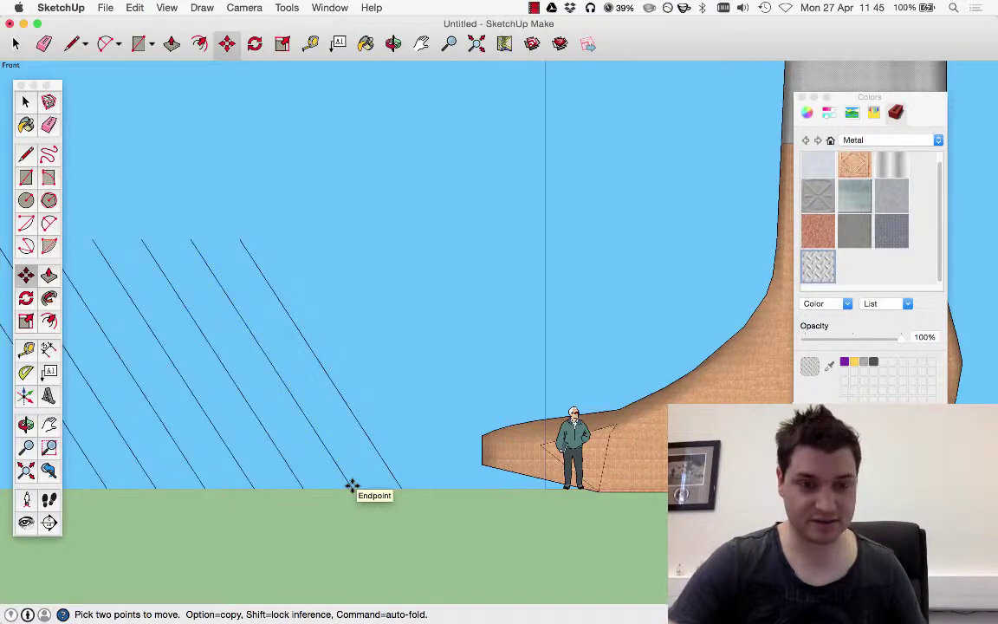
pyautogui.scroll(-2, 330, 387)
pyautogui.scroll(4, 72, 234)
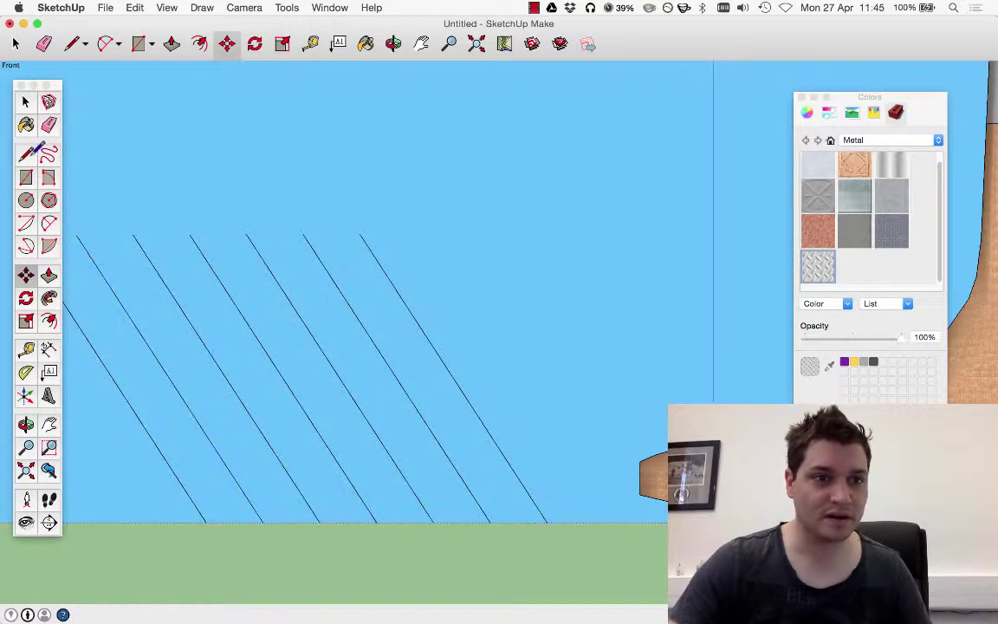
# Close the diagonals into a face with lines across their tops and along the ground
pyautogui.press('l')
pyautogui.click(363, 234)
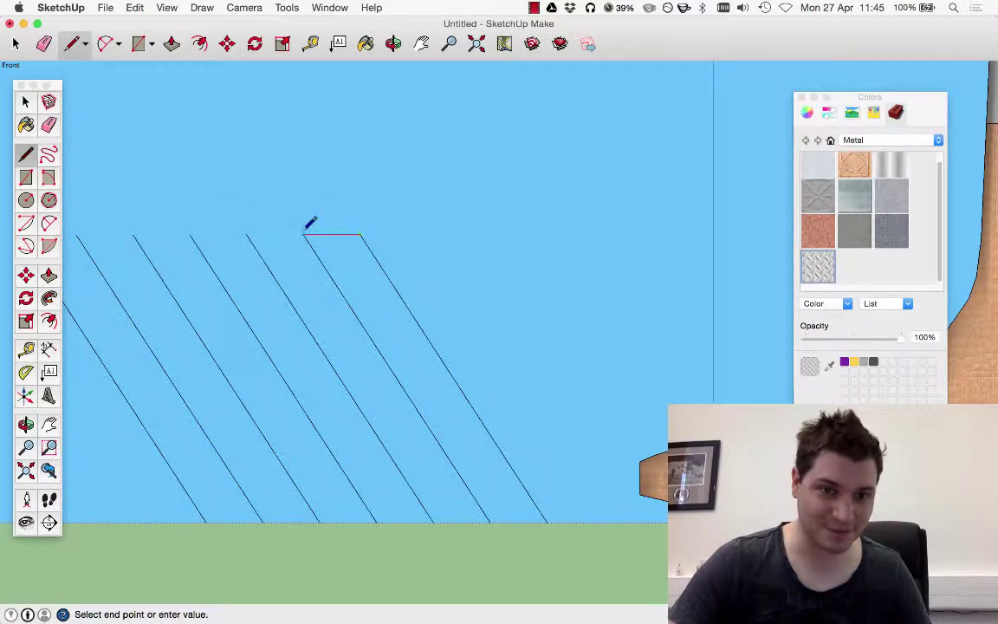
pyautogui.press('Escape')
pyautogui.scroll(-2, 564, 253)
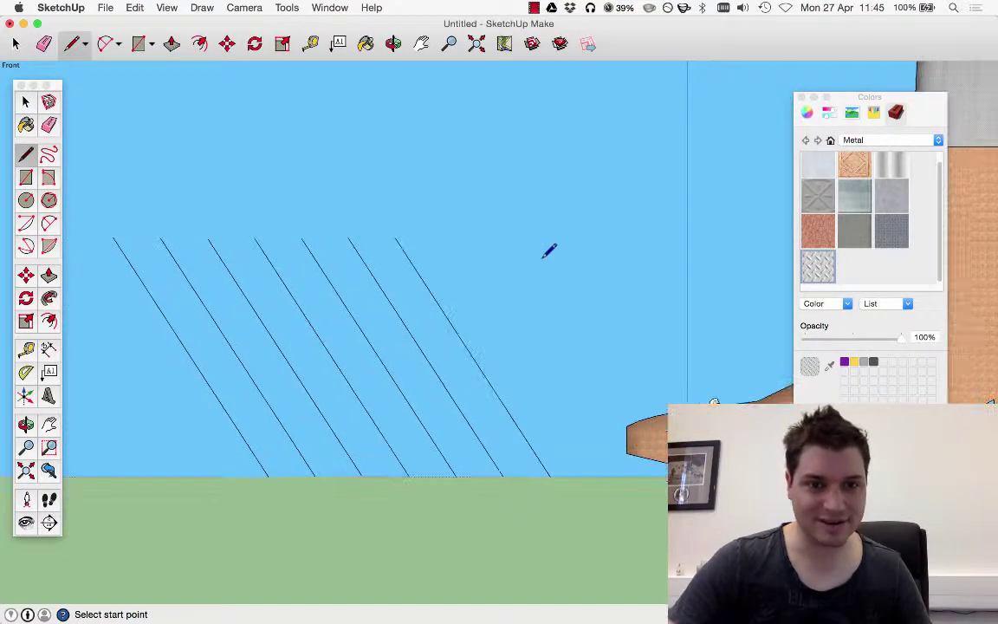
pyautogui.click(456, 258)
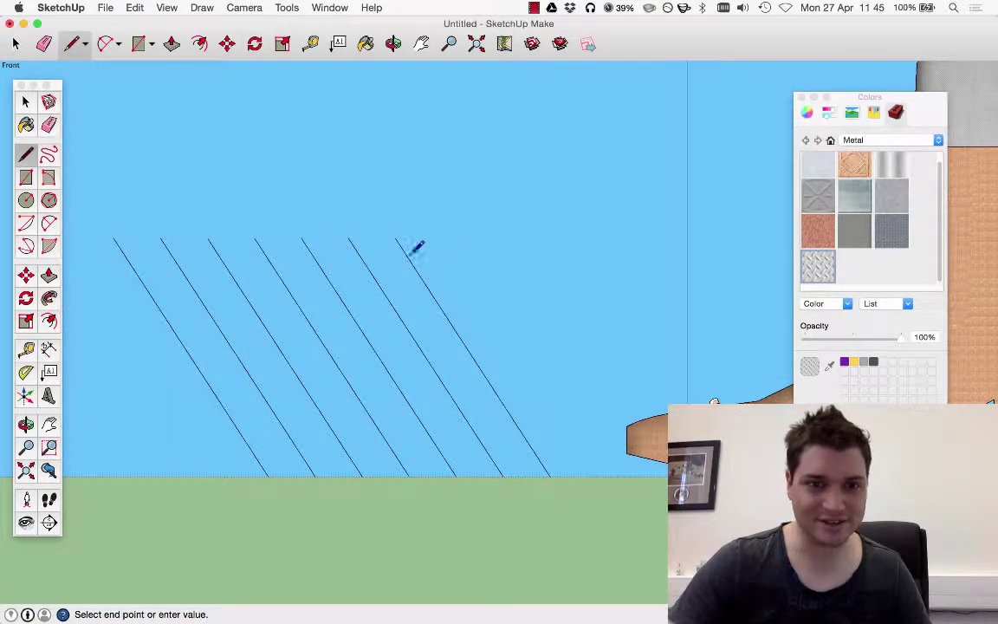
pyautogui.click(571, 472)
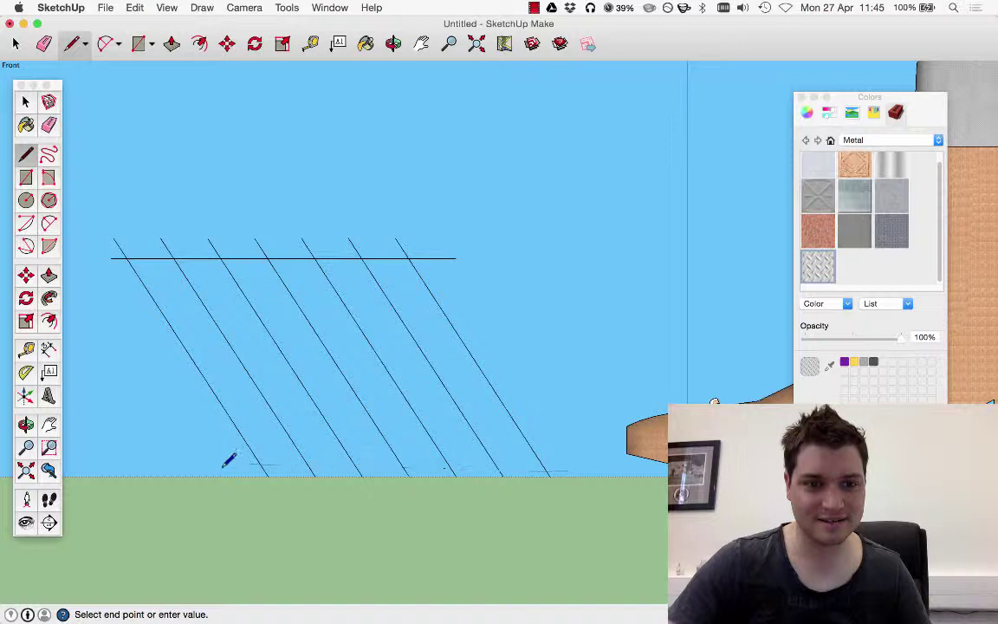
pyautogui.click(222, 471)
# Erase the top stubs and alternate strips, leaving three separate diagonal strips
pyautogui.click(49, 125)
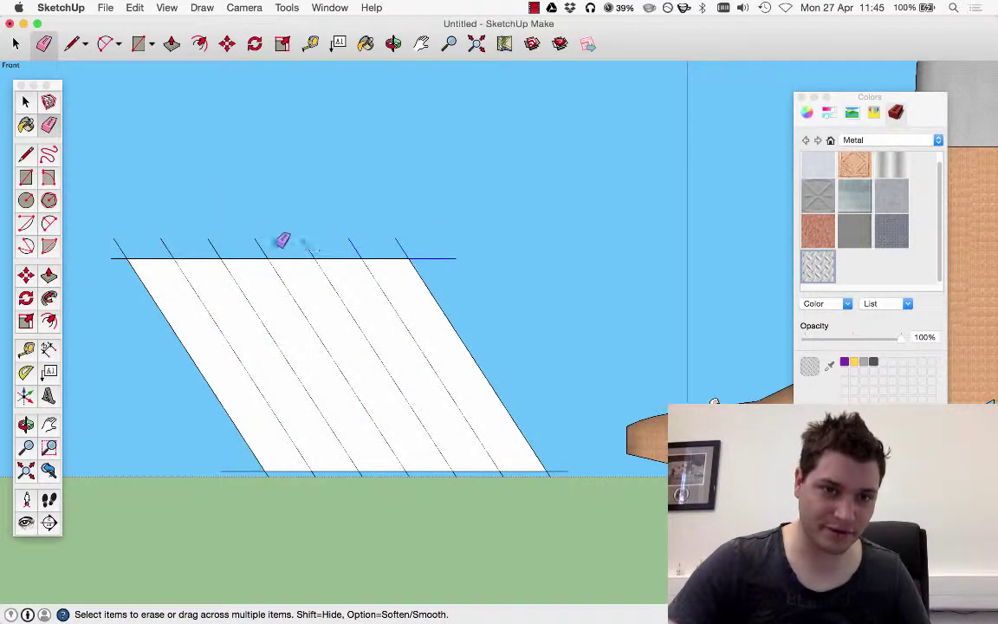
pyautogui.moveTo(205, 239); pyautogui.dragTo(123, 245)
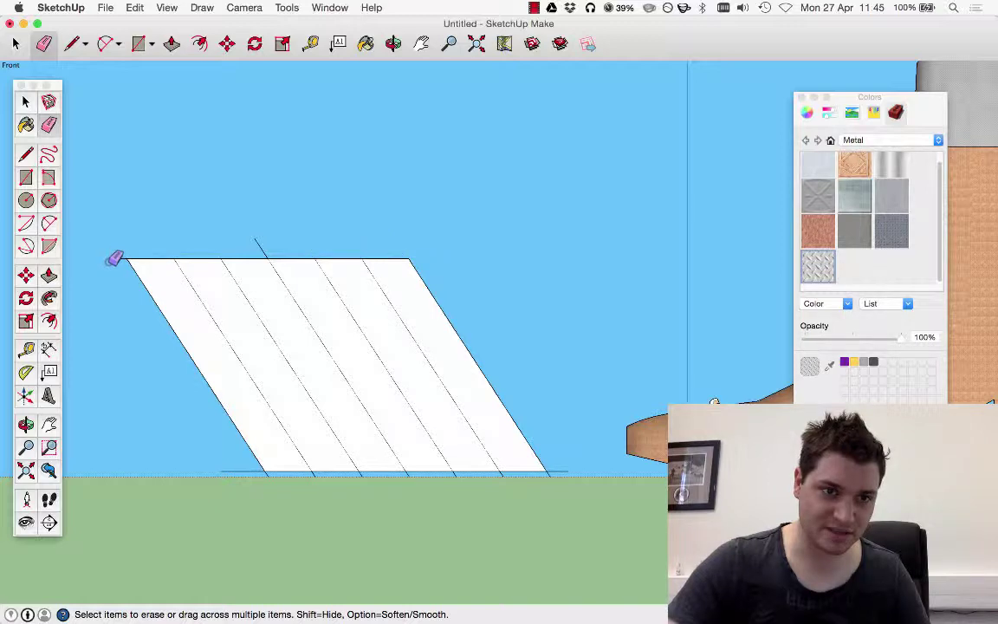
pyautogui.scroll(4, 117, 261)
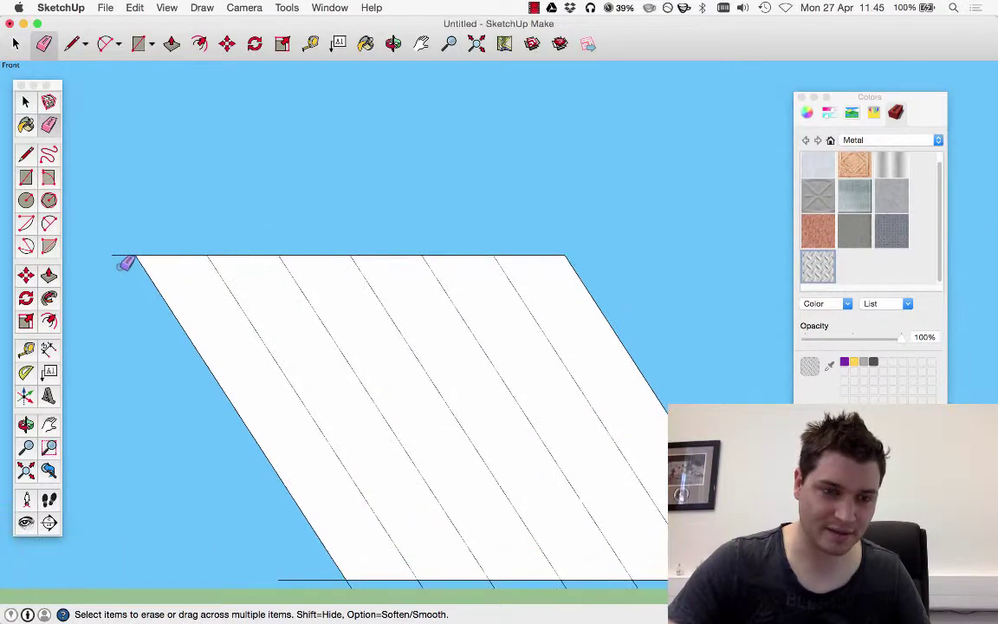
pyautogui.scroll(-3, 130, 250)
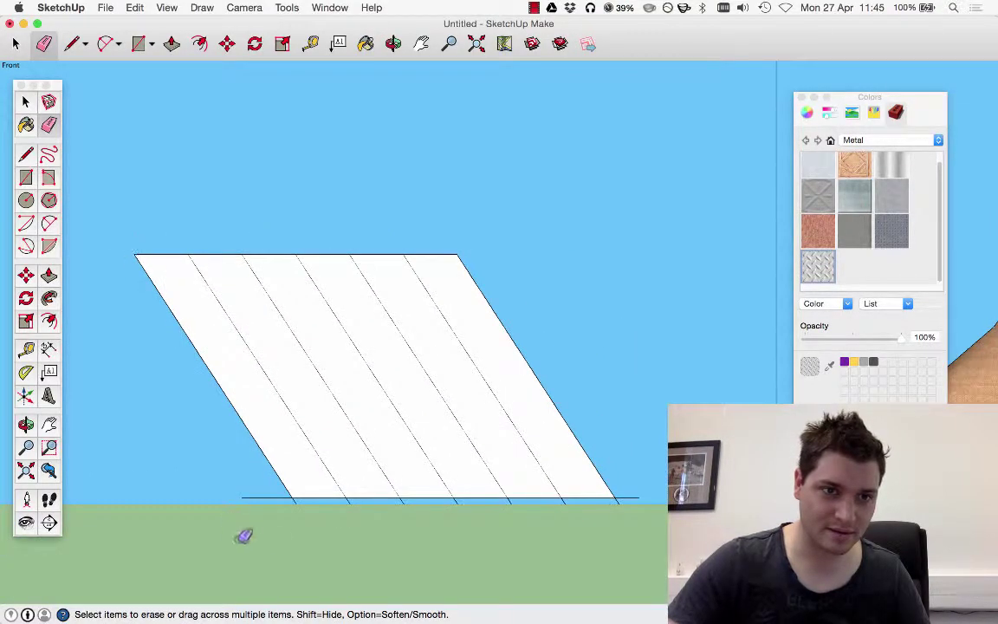
pyautogui.scroll(3, 260, 528)
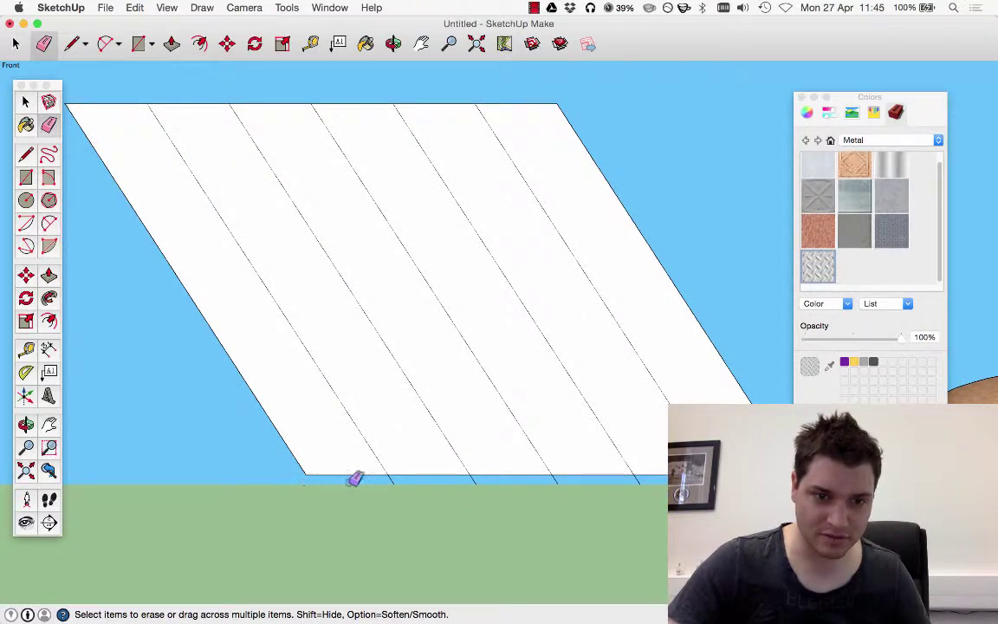
pyautogui.click(395, 475)
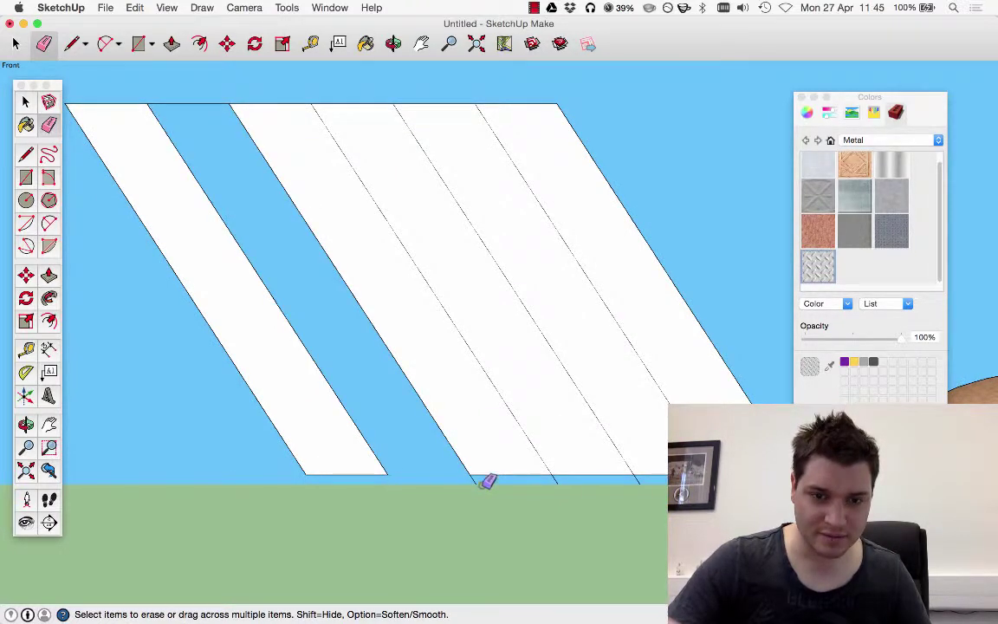
pyautogui.click(568, 475)
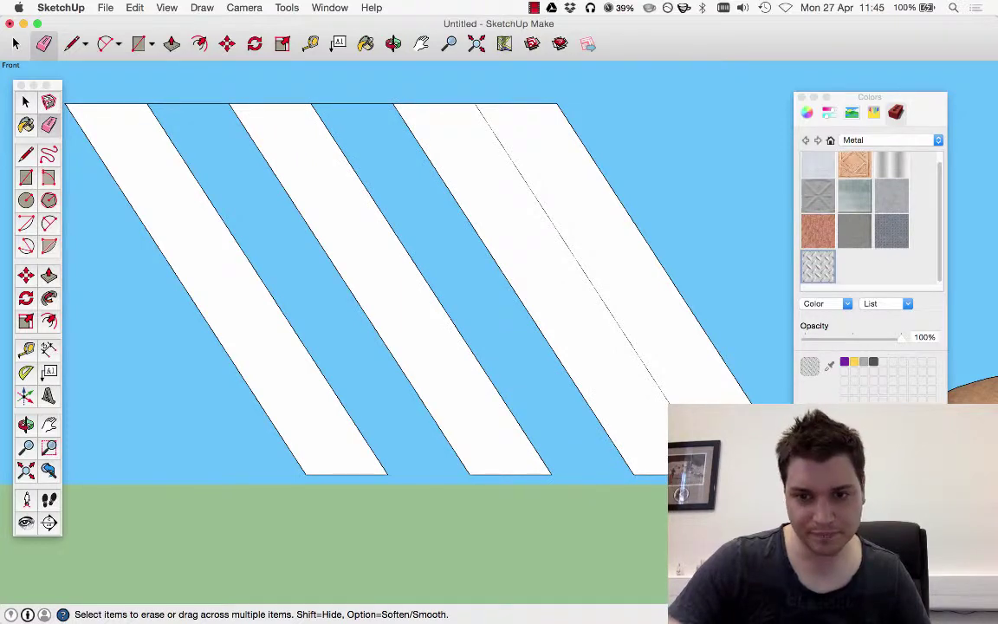
pyautogui.scroll(-3, 455, 238)
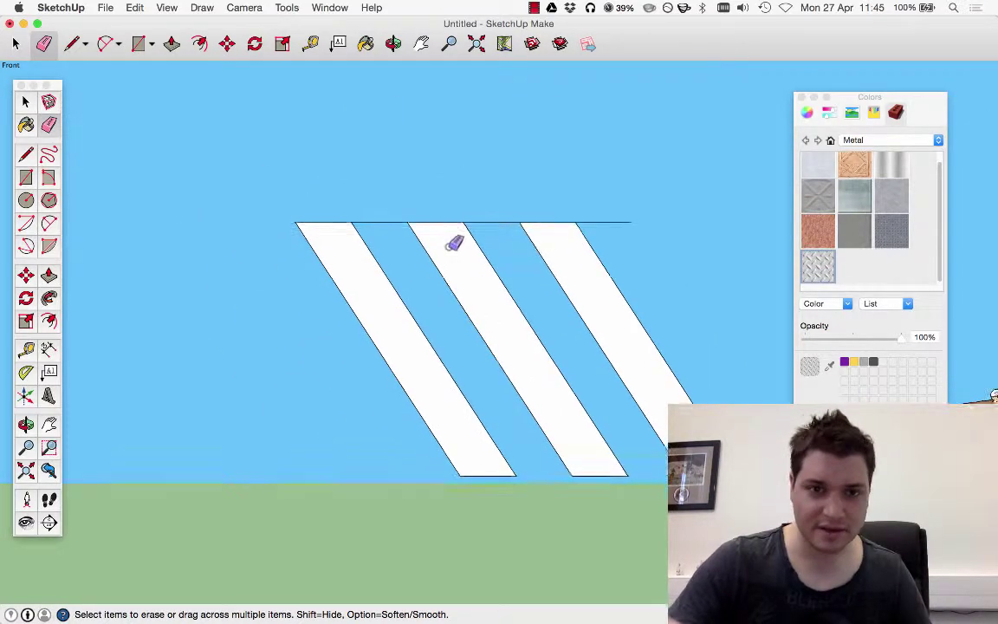
pyautogui.scroll(4, 370, 196)
pyautogui.moveTo(490, 198); pyautogui.dragTo(528, 200)
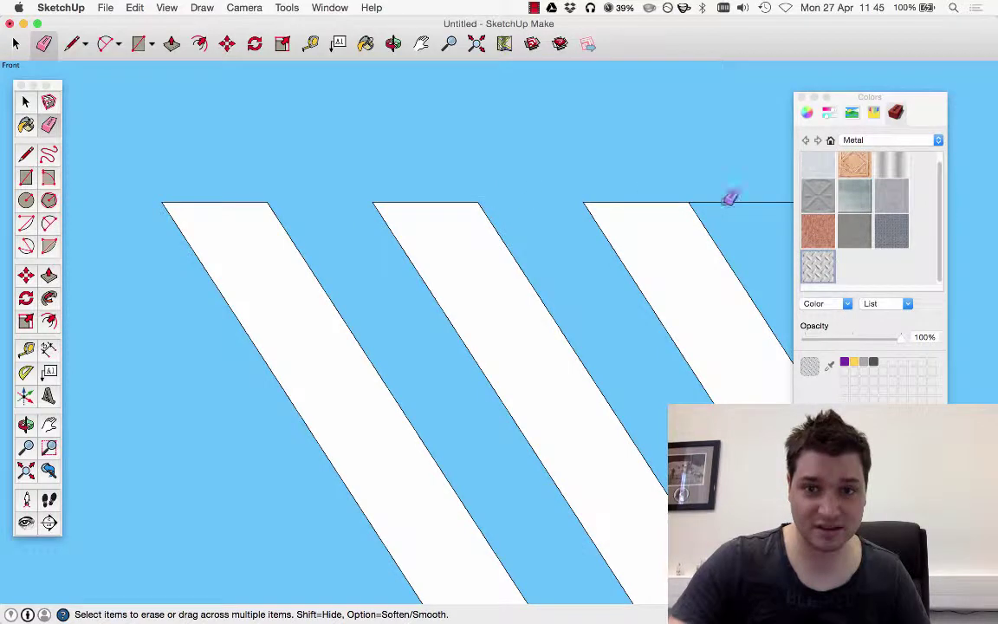
pyautogui.scroll(-5, 464, 200)
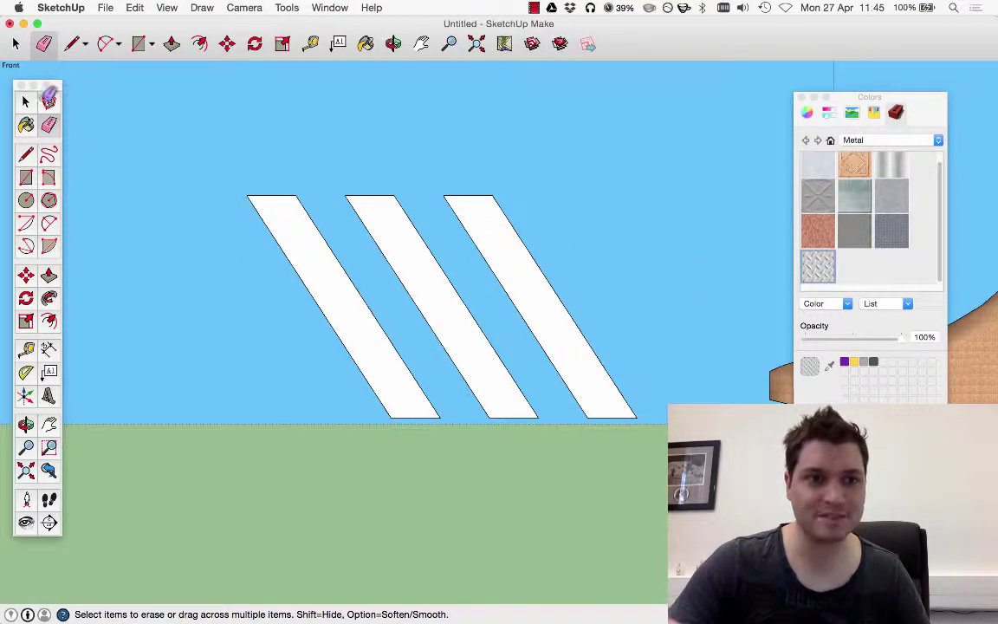
# Push/pull each of the three diagonal strips out into a thick slab
pyautogui.press('space')
pyautogui.moveTo(218, 226); pyautogui.dragTo(631, 437, button='middle')
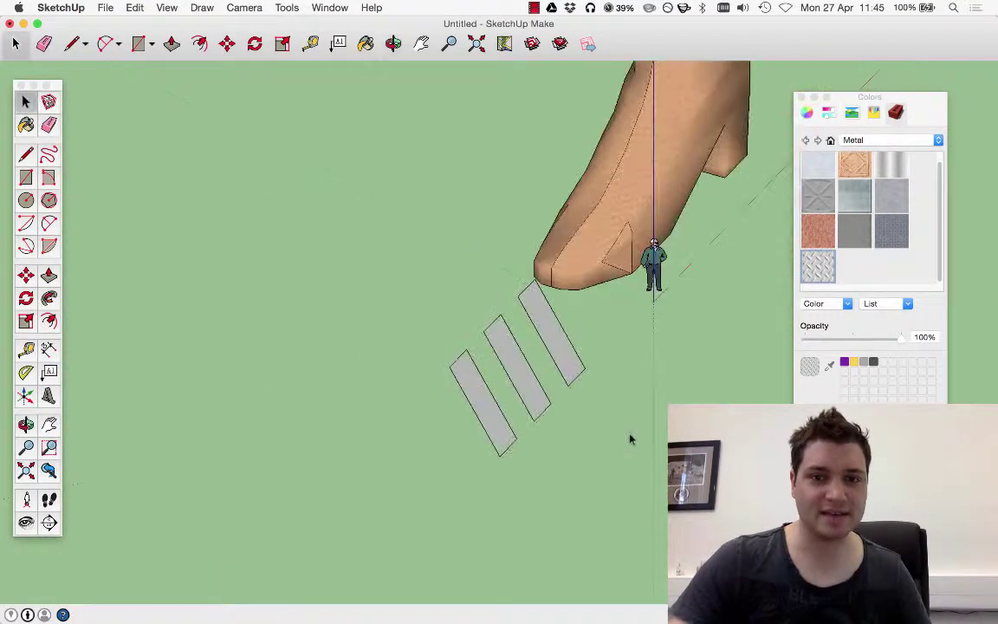
pyautogui.moveTo(503, 264); pyautogui.dragTo(721, 278, button='middle')
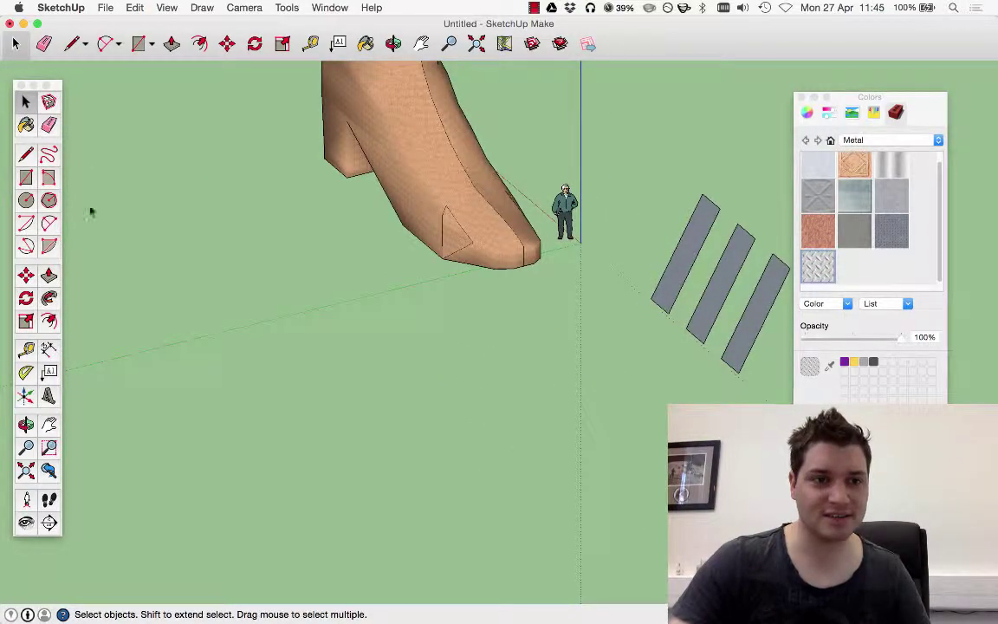
pyautogui.click(49, 276)
pyautogui.click(693, 253)
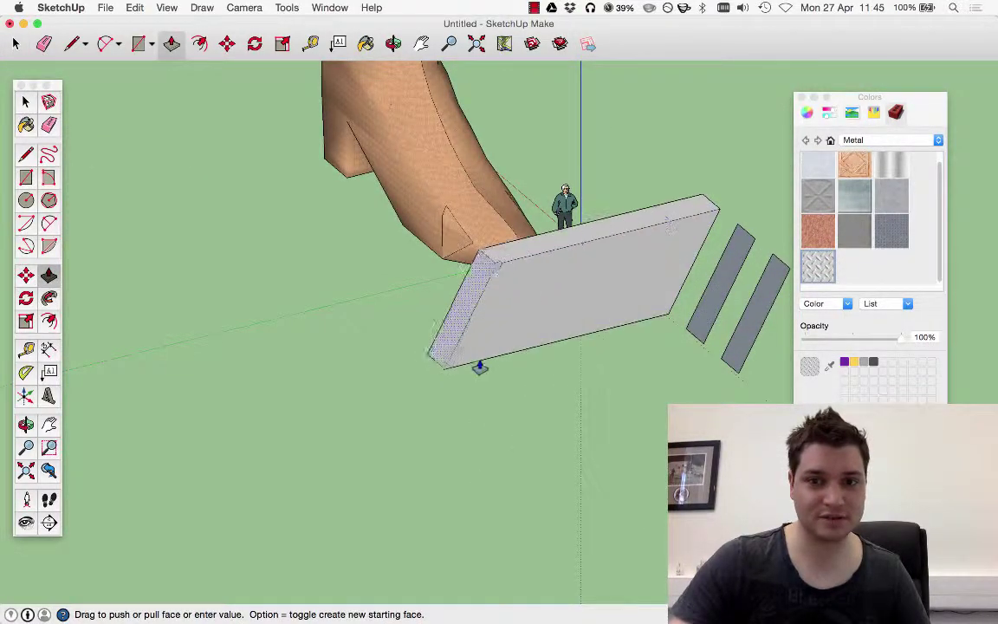
pyautogui.click(409, 389)
pyautogui.click(728, 278)
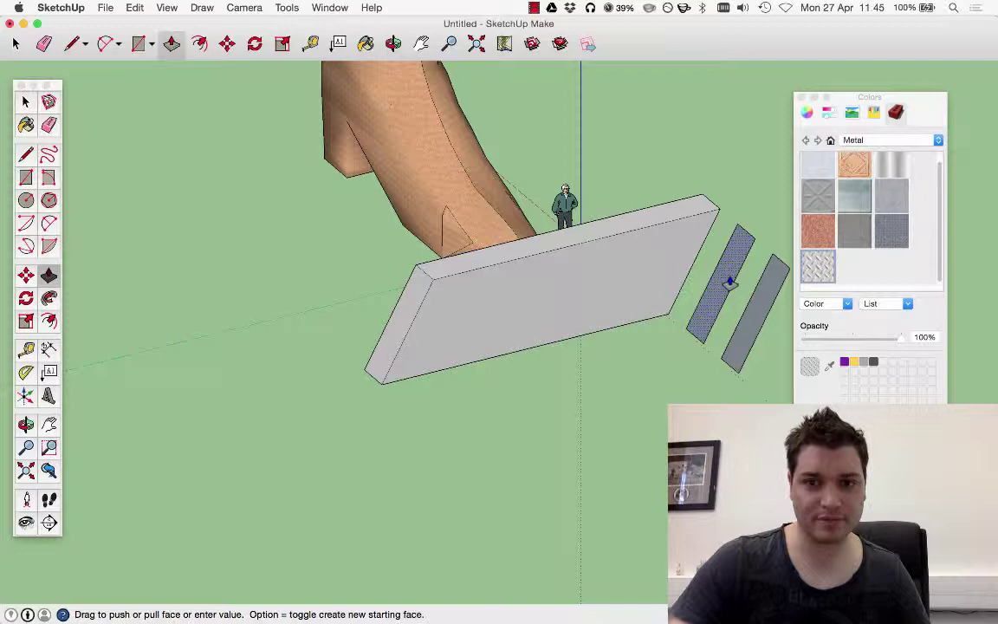
pyautogui.click(408, 307)
pyautogui.click(756, 319)
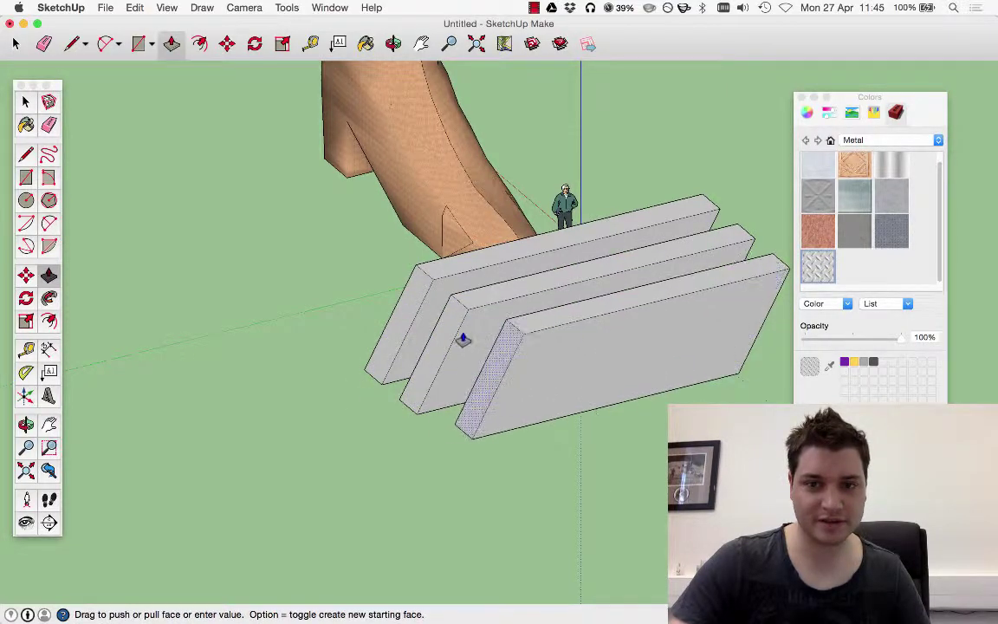
pyautogui.click(452, 335)
# Select the three slabs and orbit around them to check their shape
pyautogui.click(25, 101)
pyautogui.moveTo(180, 195); pyautogui.dragTo(305, 348, button='middle')
pyautogui.moveTo(271, 299); pyautogui.dragTo(555, 432)
pyautogui.moveTo(556, 431); pyautogui.dragTo(311, 342, button='middle')
pyautogui.moveTo(477, 381); pyautogui.dragTo(75, 130, button='middle')
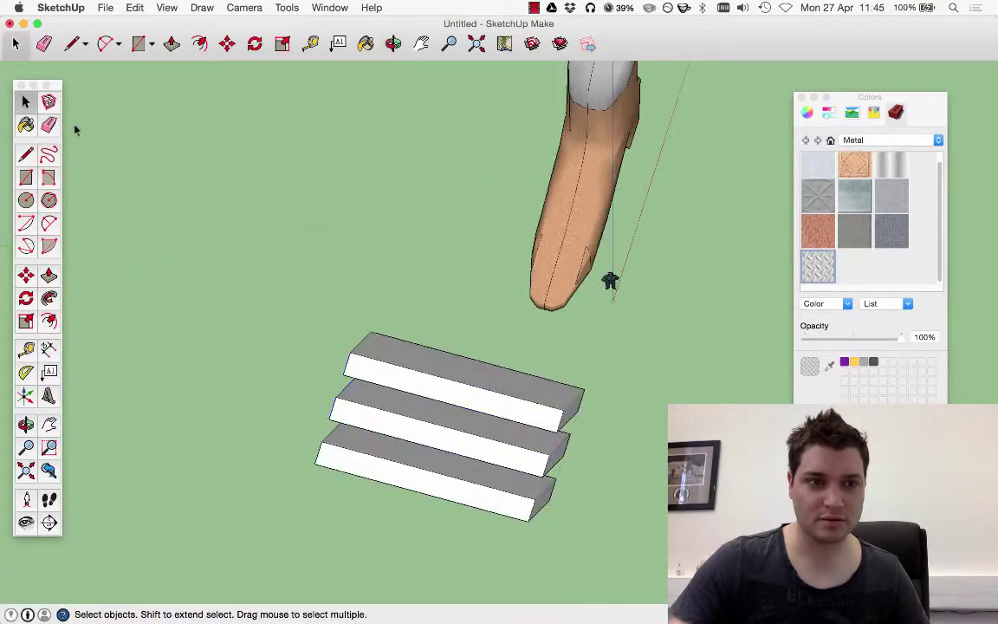
pyautogui.moveTo(278, 334); pyautogui.dragTo(642, 557)
pyautogui.moveTo(641, 557); pyautogui.dragTo(371, 348, button='middle')
# Make the three slabs into a component and switch to the Front view
pyautogui.moveTo(323, 336); pyautogui.dragTo(607, 516)
pyautogui.rightClick(538, 414)
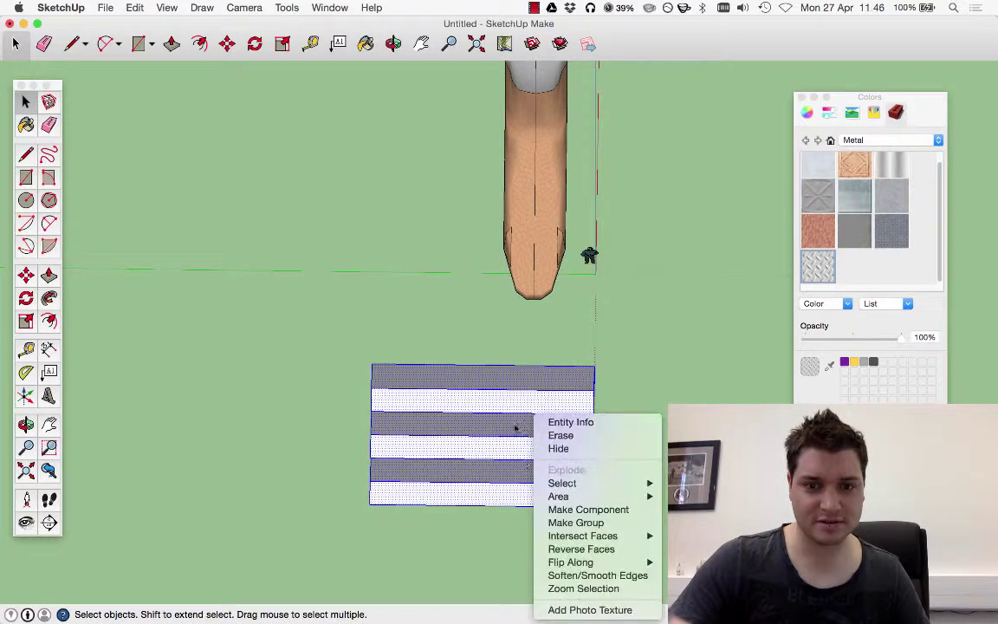
pyautogui.click(588, 510)
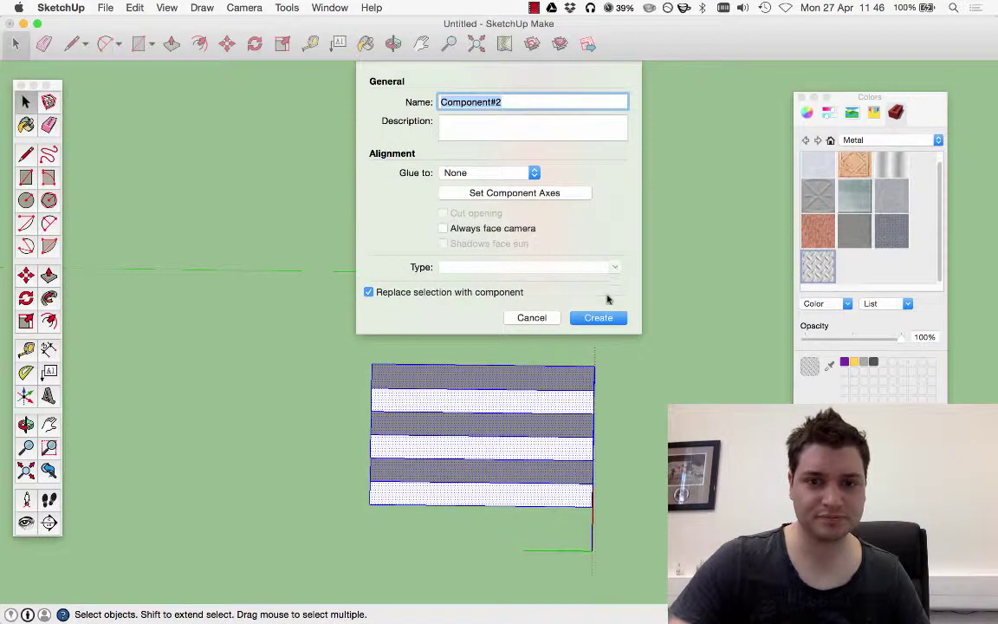
pyautogui.press('Return')
pyautogui.click(244, 7)
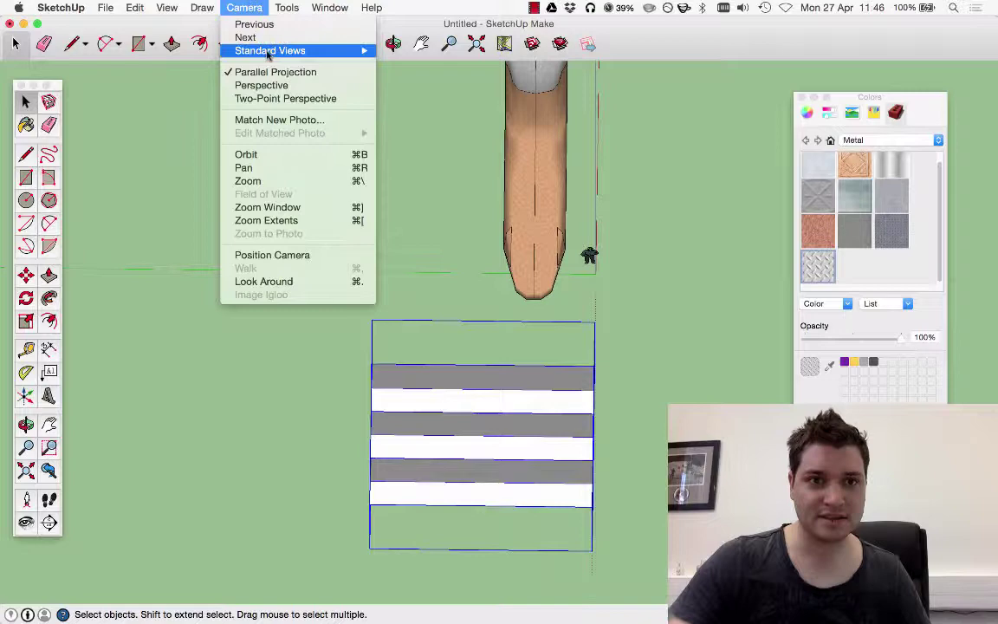
pyautogui.moveTo(252, 51)
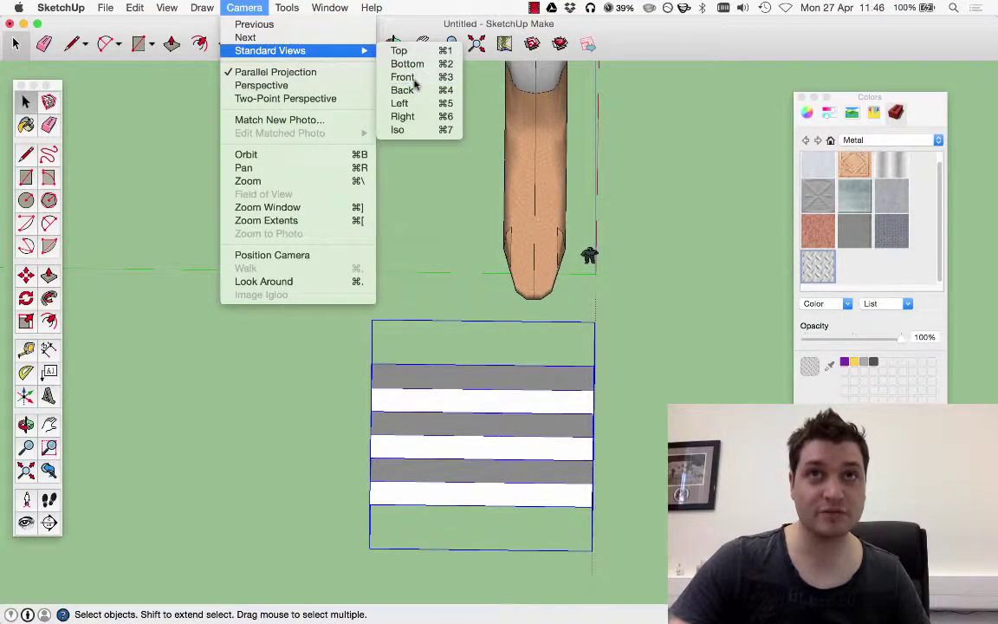
pyautogui.click(407, 77)
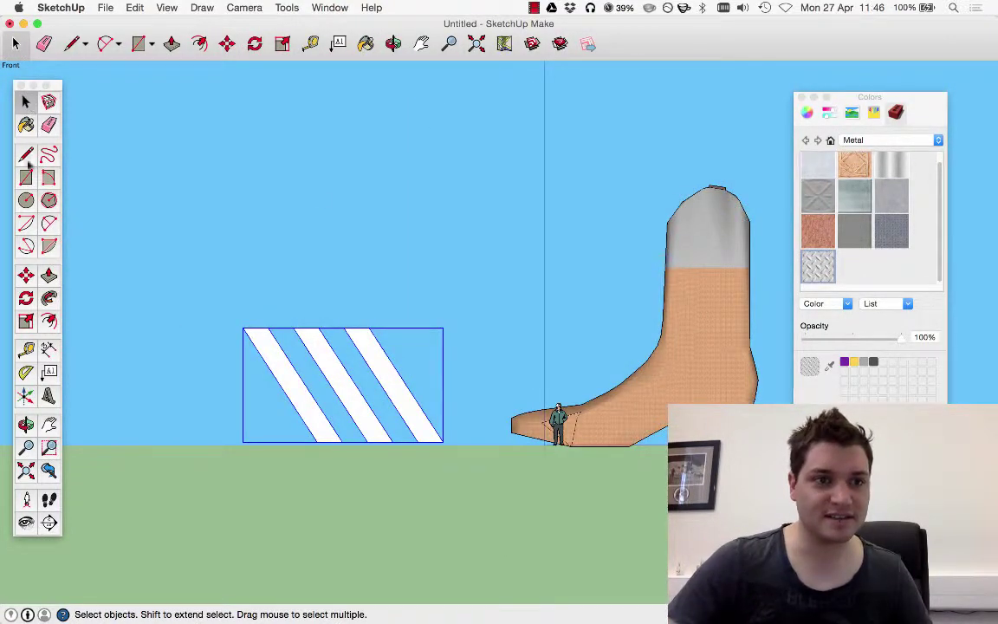
# Move the striped component over the boot's foot, nudging it left and lower
pyautogui.click(25, 275)
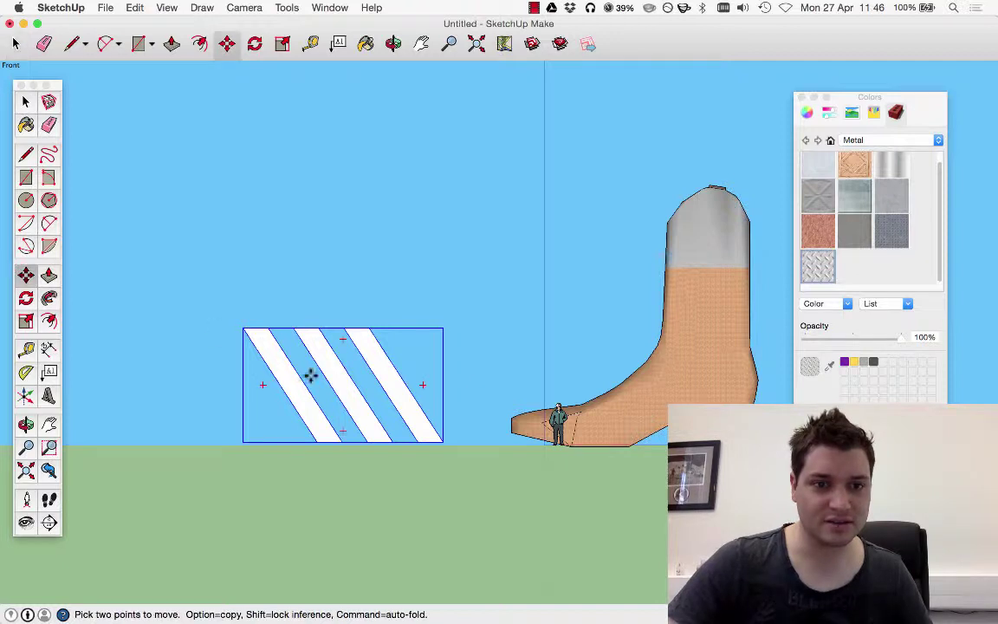
pyautogui.click(341, 371)
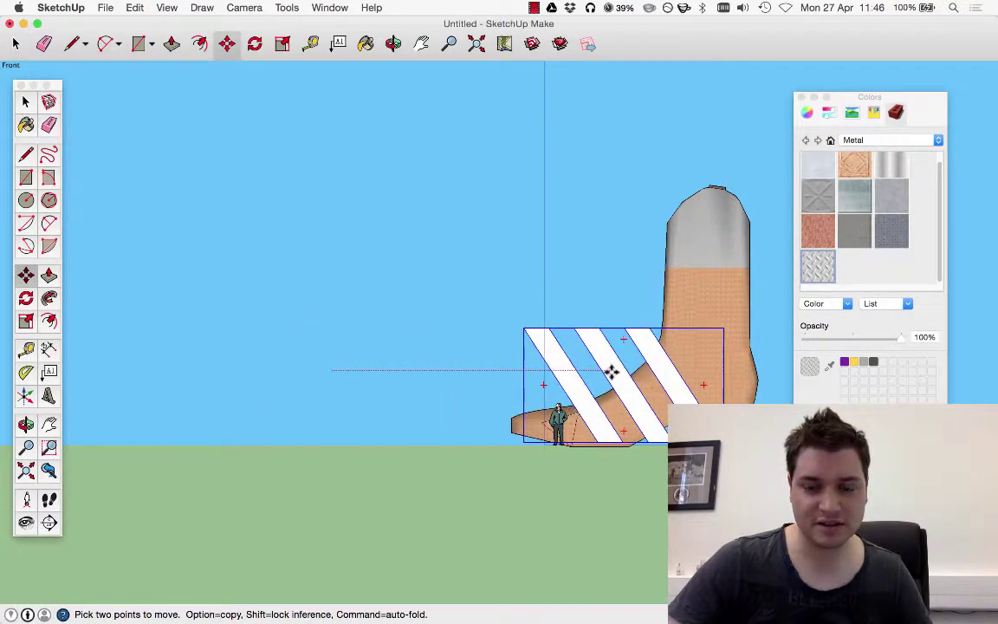
pyautogui.click(609, 371)
pyautogui.scroll(3, 671, 400)
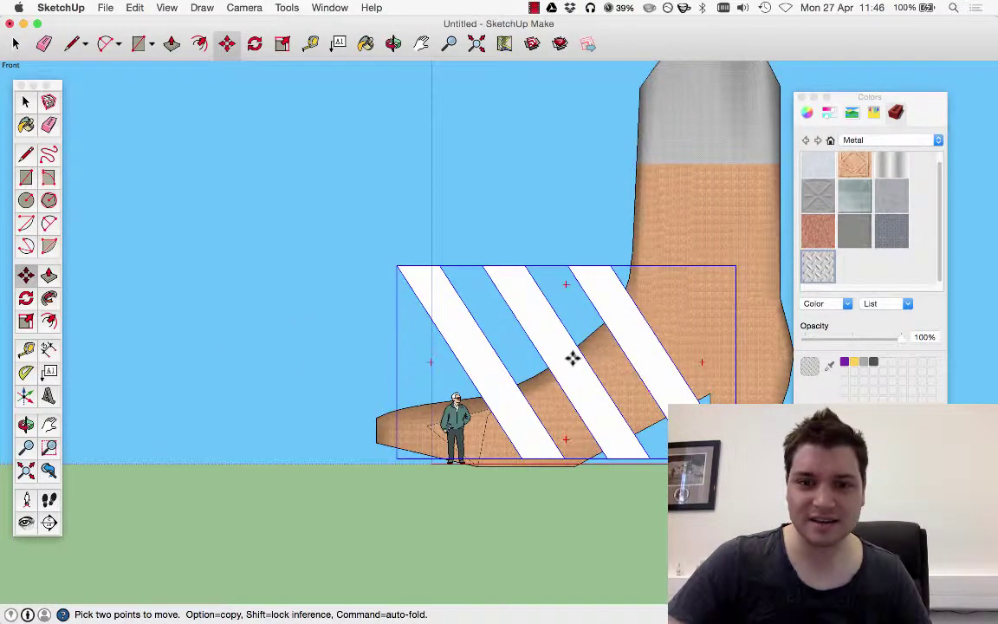
pyautogui.click(573, 358)
pyautogui.click(528, 361)
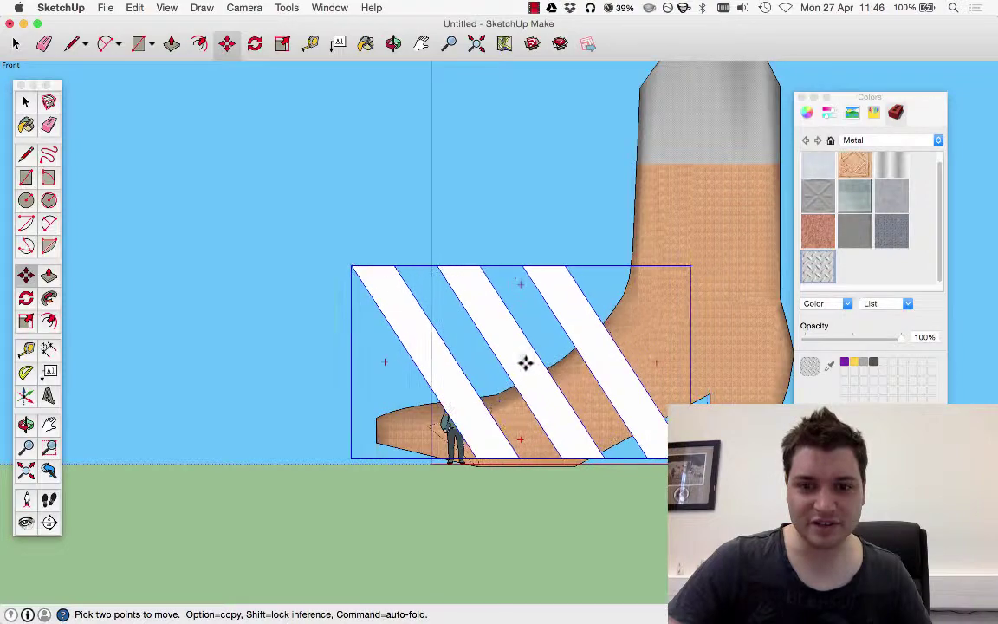
pyautogui.click(545, 319)
pyautogui.click(546, 319)
pyautogui.press('o')
pyautogui.moveTo(336, 340); pyautogui.dragTo(21, 100)
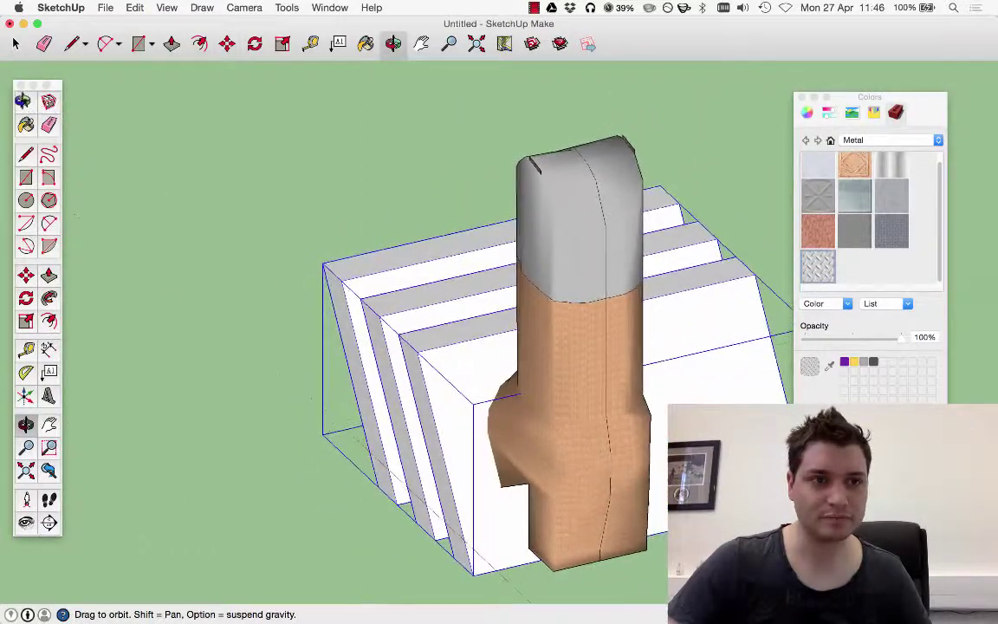
# Select everything with Cmd+A and intersect the slab faces with the boot
pyautogui.click(24, 101)
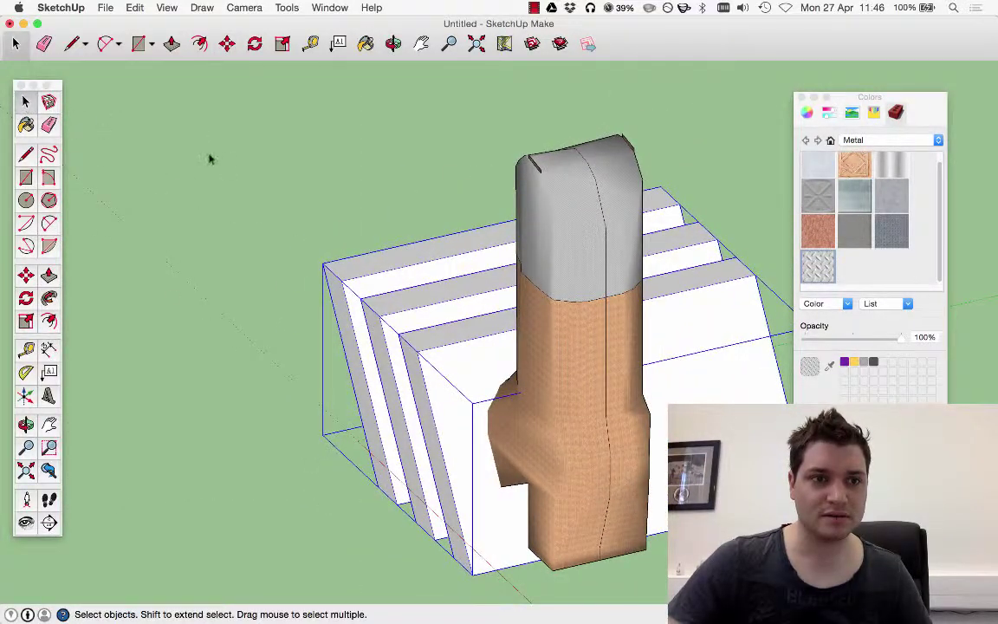
pyautogui.moveTo(209, 159); pyautogui.dragTo(338, 138, button='middle')
pyautogui.scroll(3, 557, 362)
pyautogui.scroll(-2, 574, 377)
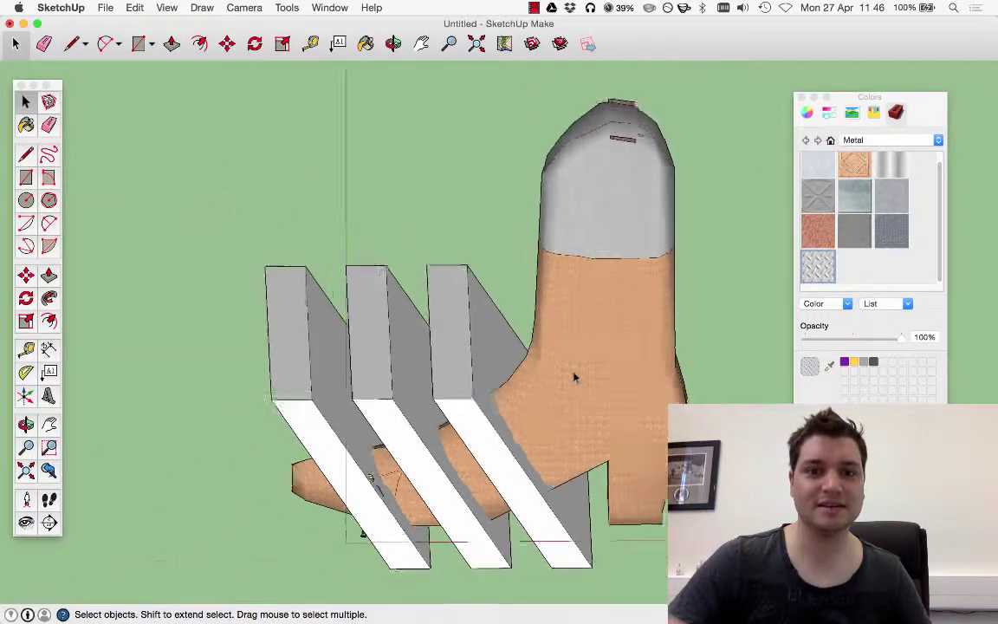
pyautogui.scroll(-3, 520, 321)
pyautogui.press('super+a')
pyautogui.rightClick(592, 340)
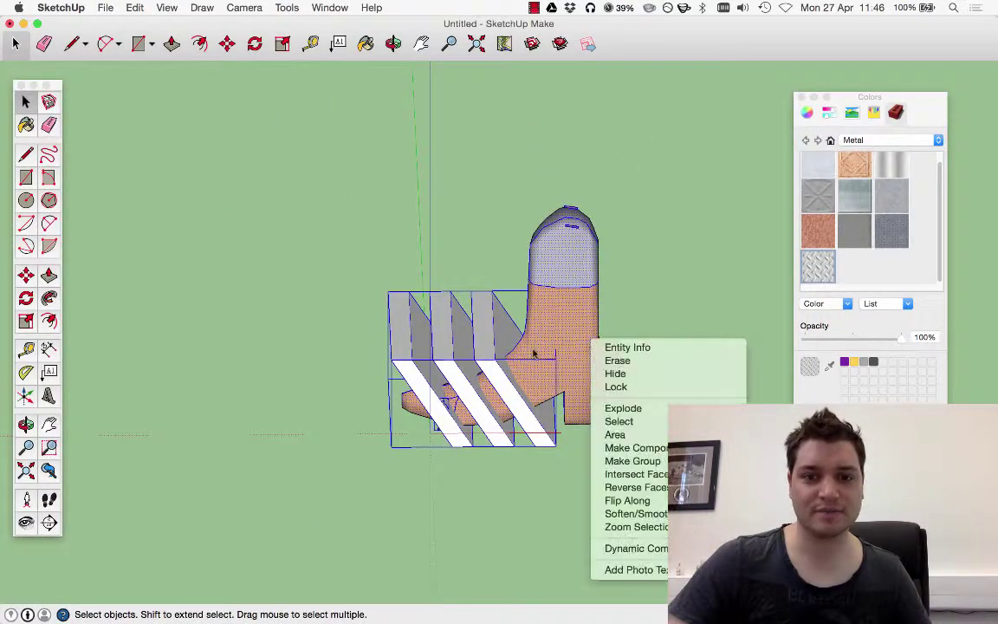
pyautogui.click(780, 474)
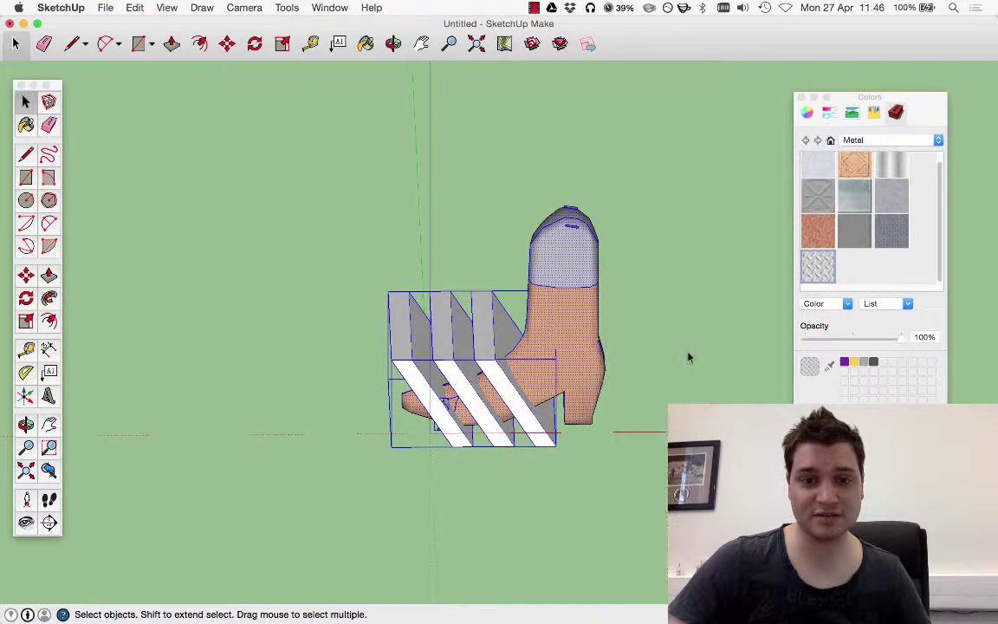
# Delete the striped slab boxes, leaving stripe edges etched on the foot
pyautogui.click(688, 356)
pyautogui.click(474, 339)
pyautogui.press('Delete')
pyautogui.moveTo(474, 339); pyautogui.dragTo(477, 310, button='middle')
pyautogui.scroll(5, 517, 425)
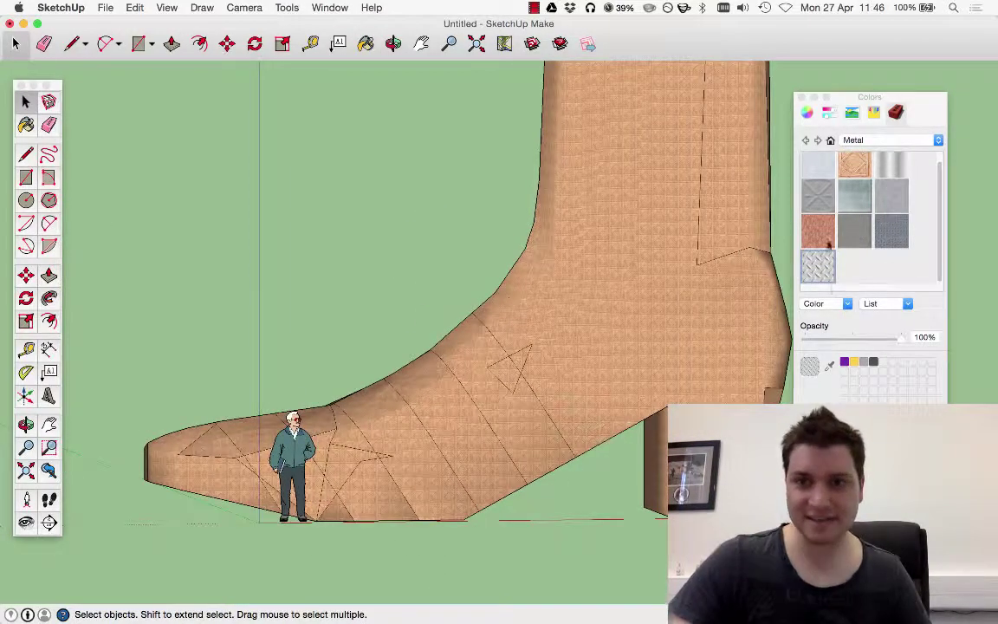
# Paint the near-side faces of the first, second and toe bands purple
pyautogui.click(893, 140)
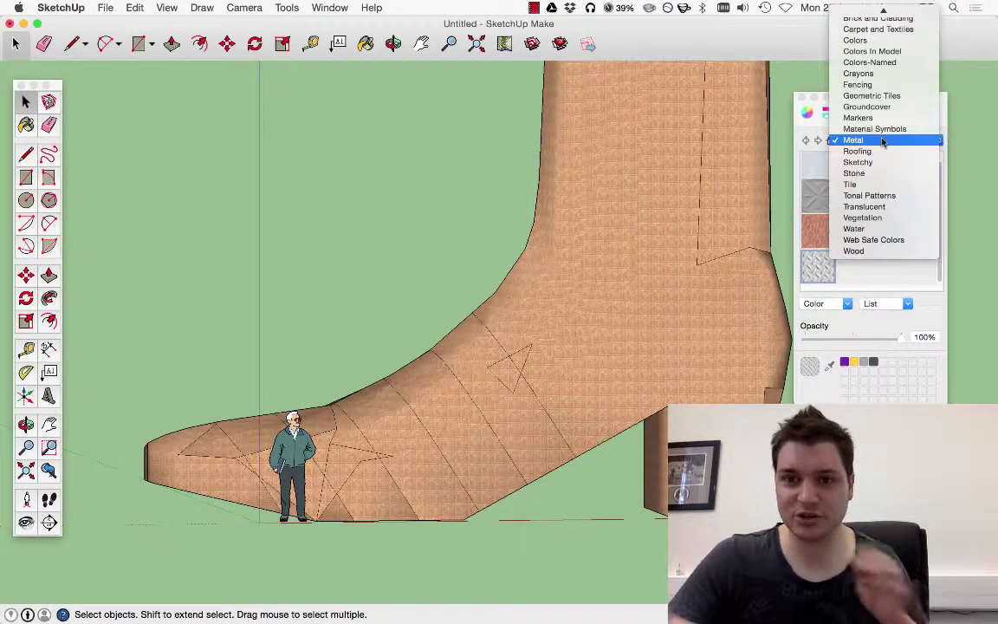
pyautogui.press('Escape')
pyautogui.click(845, 362)
pyautogui.click(497, 382)
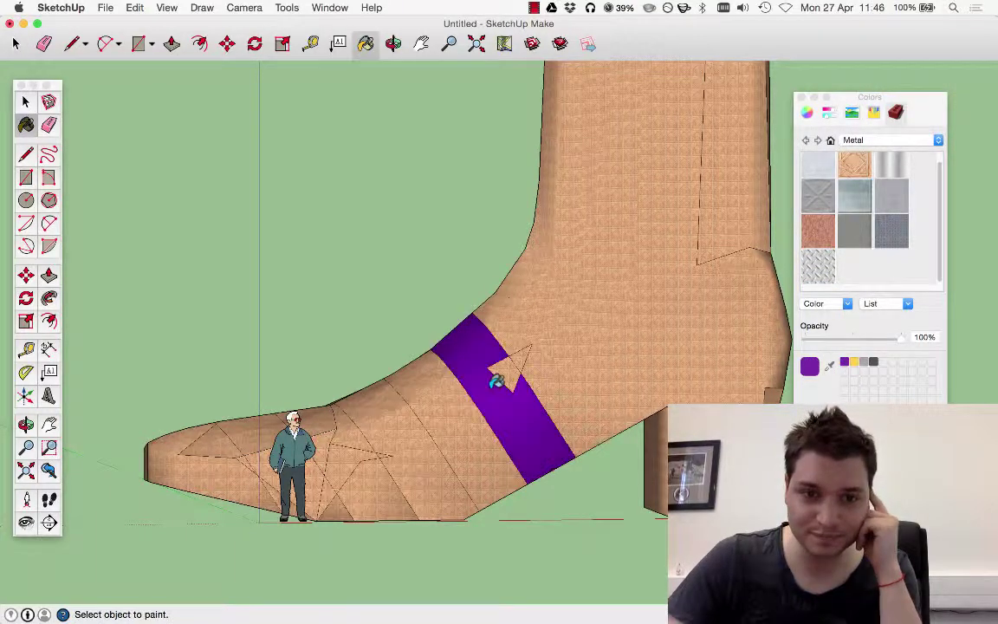
pyautogui.click(429, 449)
pyautogui.click(512, 374)
pyautogui.moveTo(430, 413)
pyautogui.mouseDown(button='middle')
pyautogui.moveTo(535, 512)
pyautogui.moveTo(379, 491)
pyautogui.mouseUp(button='middle')
pyautogui.click(293, 457)
pyautogui.scroll(2, 312, 481)
pyautogui.click(322, 495)
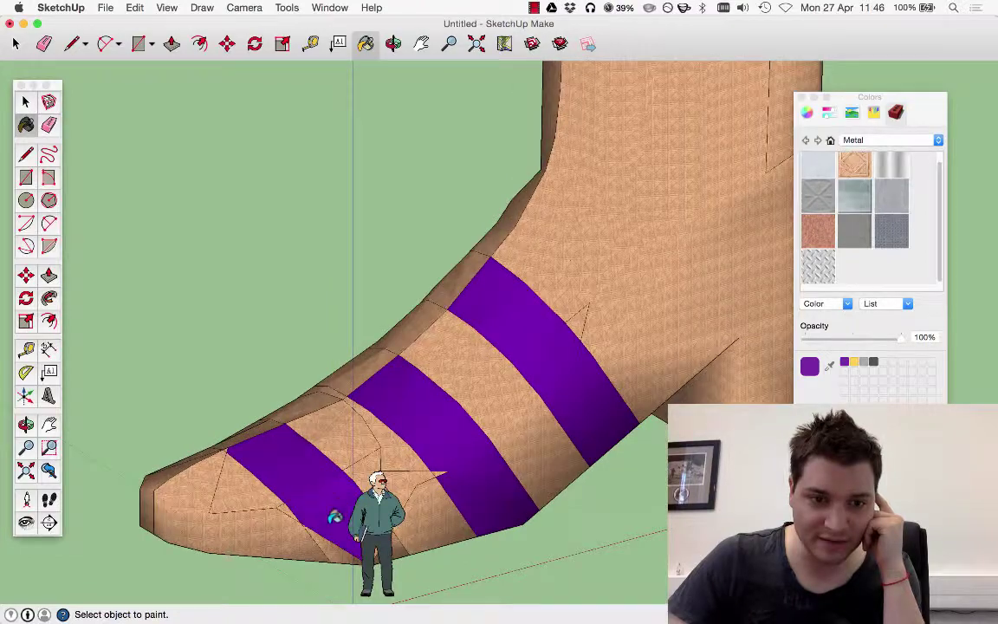
# Paint the far-side band face and the toe band's side facets purple
pyautogui.moveTo(319, 395); pyautogui.dragTo(401, 428, button='middle')
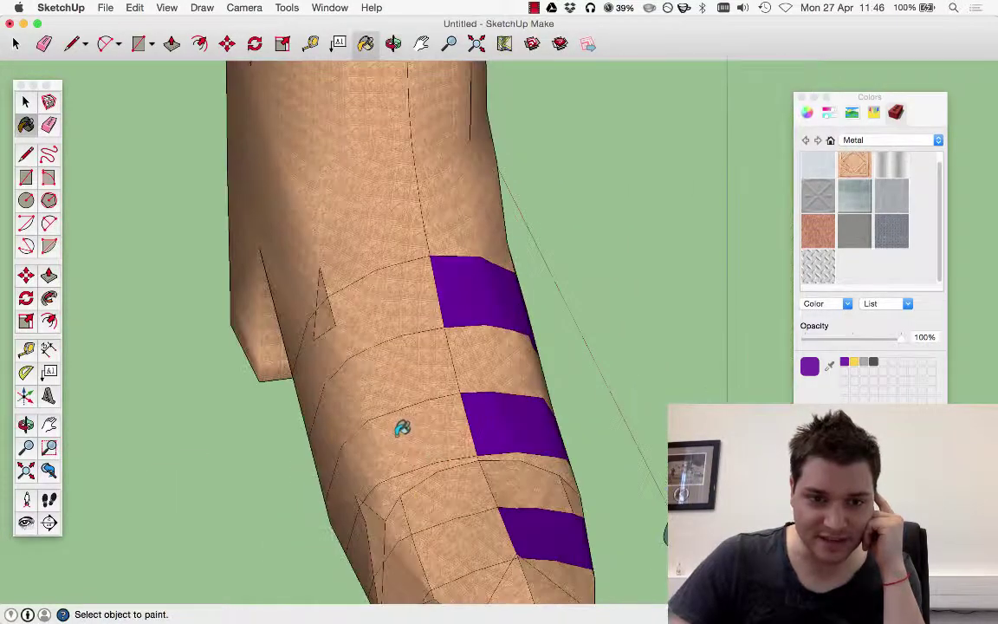
pyautogui.click(429, 422)
pyautogui.scroll(-3, 399, 442)
pyautogui.scroll(4, 439, 475)
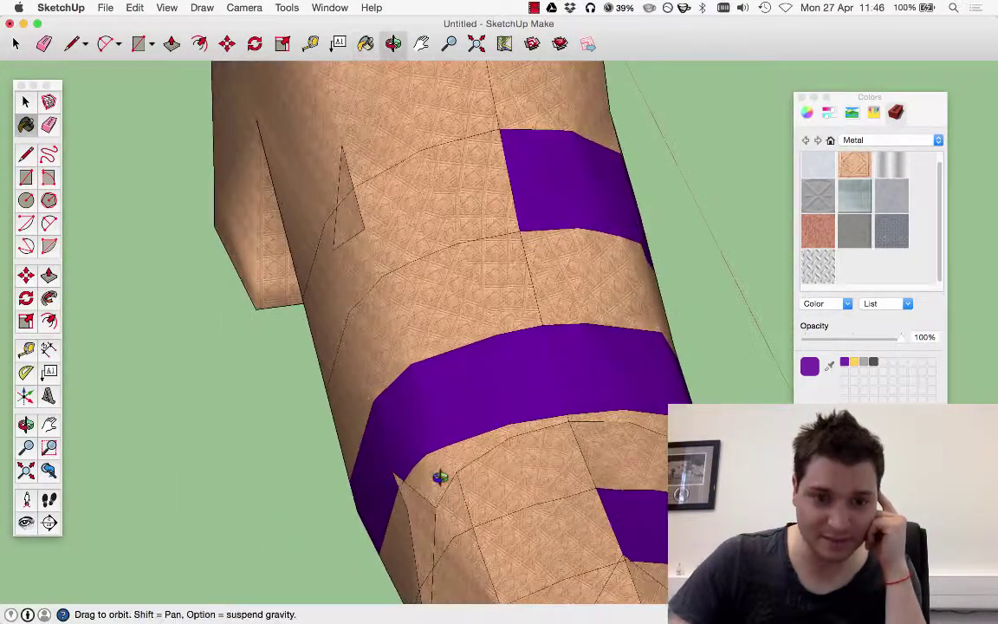
pyautogui.moveTo(440, 475)
pyautogui.mouseDown(button='middle')
pyautogui.moveTo(469, 466)
pyautogui.moveTo(421, 416)
pyautogui.moveTo(586, 410)
pyautogui.moveTo(520, 452)
pyautogui.moveTo(515, 468)
pyautogui.moveTo(466, 482)
pyautogui.mouseUp(button='middle')
pyautogui.scroll(2, 468, 466)
pyautogui.click(417, 508)
pyautogui.click(395, 521)
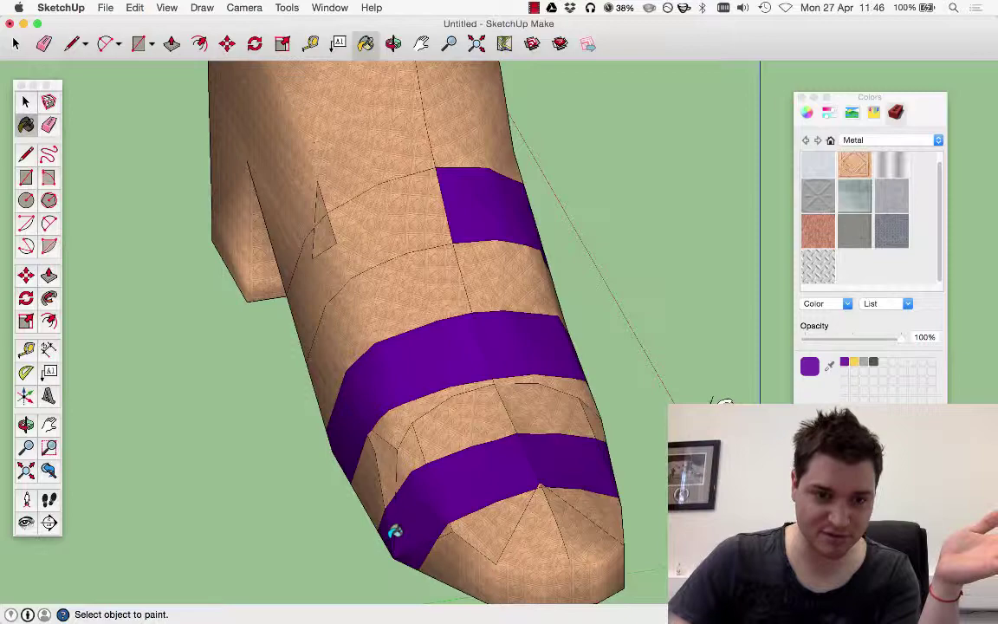
pyautogui.moveTo(523, 440); pyautogui.dragTo(468, 492, button='middle')
pyautogui.scroll(5, 438, 507)
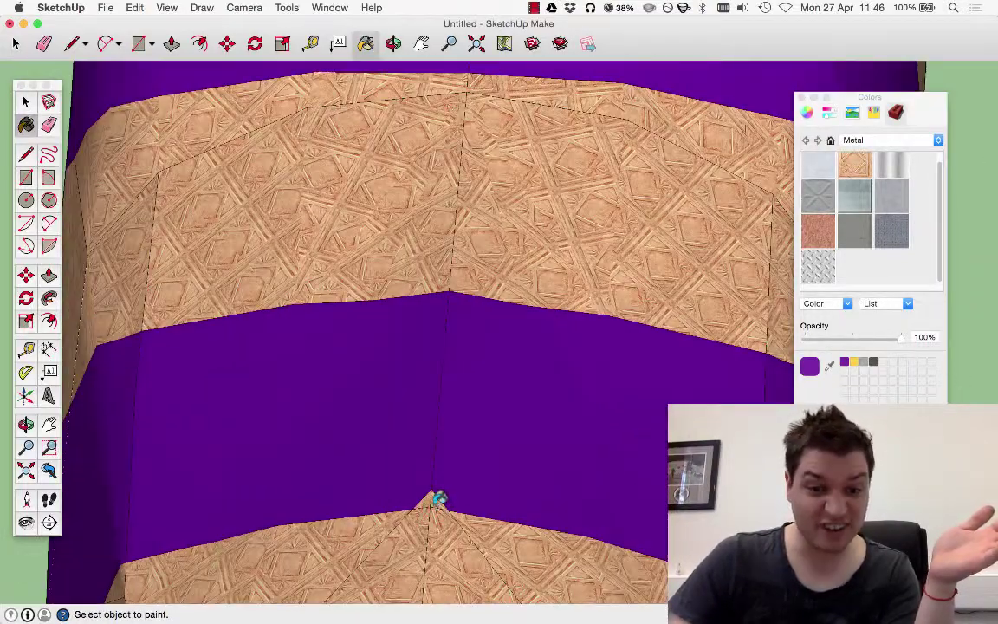
pyautogui.scroll(-6, 433, 494)
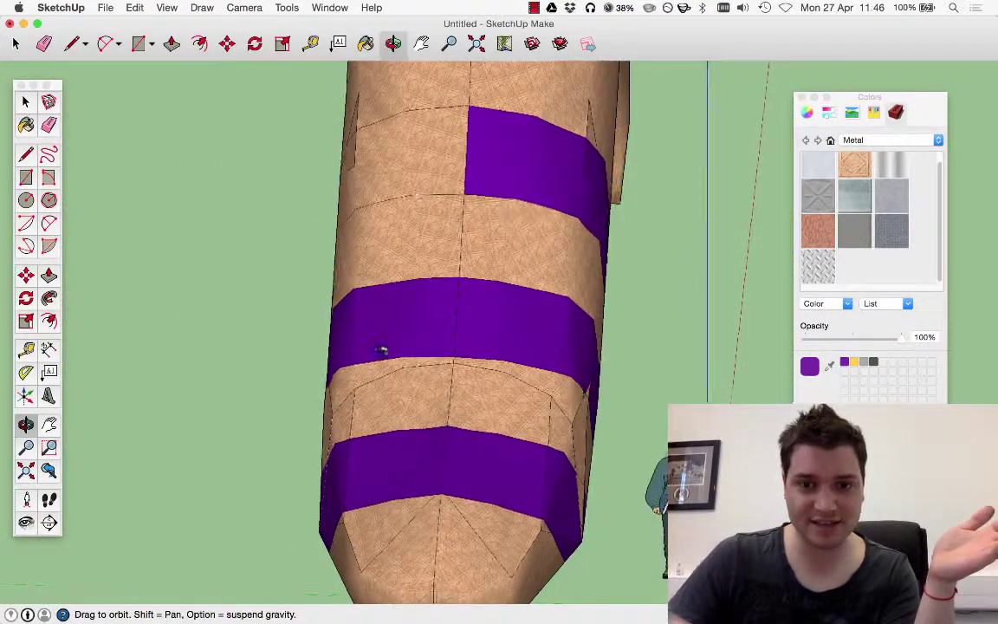
pyautogui.moveTo(383, 350)
pyautogui.mouseDown(button='middle')
pyautogui.moveTo(537, 438)
pyautogui.moveTo(553, 426)
pyautogui.moveTo(503, 472)
pyautogui.moveTo(397, 504)
pyautogui.mouseUp(button='middle')
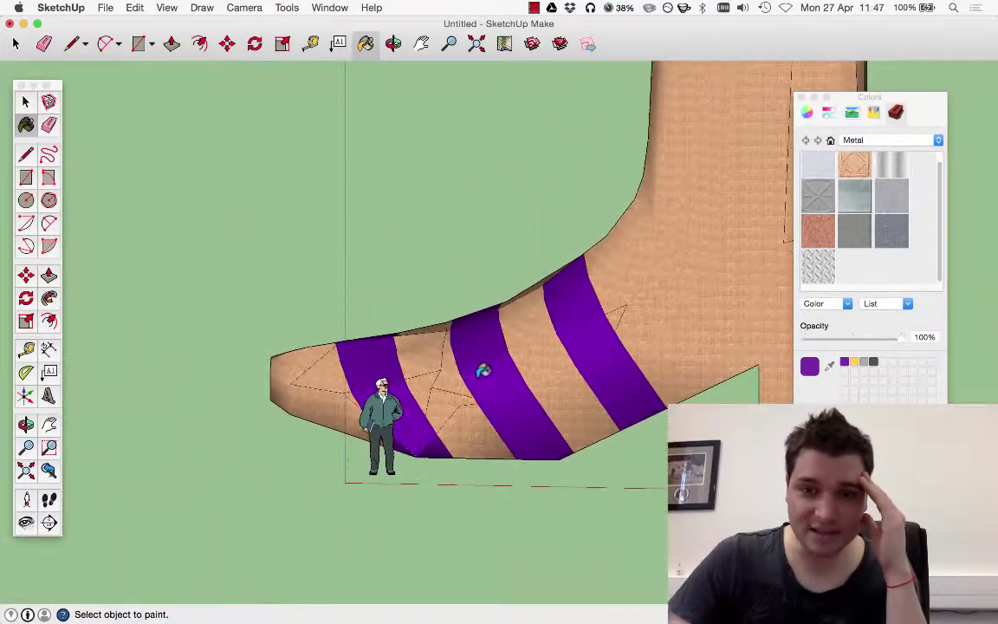
# Paint the toe faces, the gaps between the stripes, and the boot's upper and shaft yellow
pyautogui.moveTo(483, 371); pyautogui.dragTo(624, 385, button='middle')
pyautogui.click(855, 362)
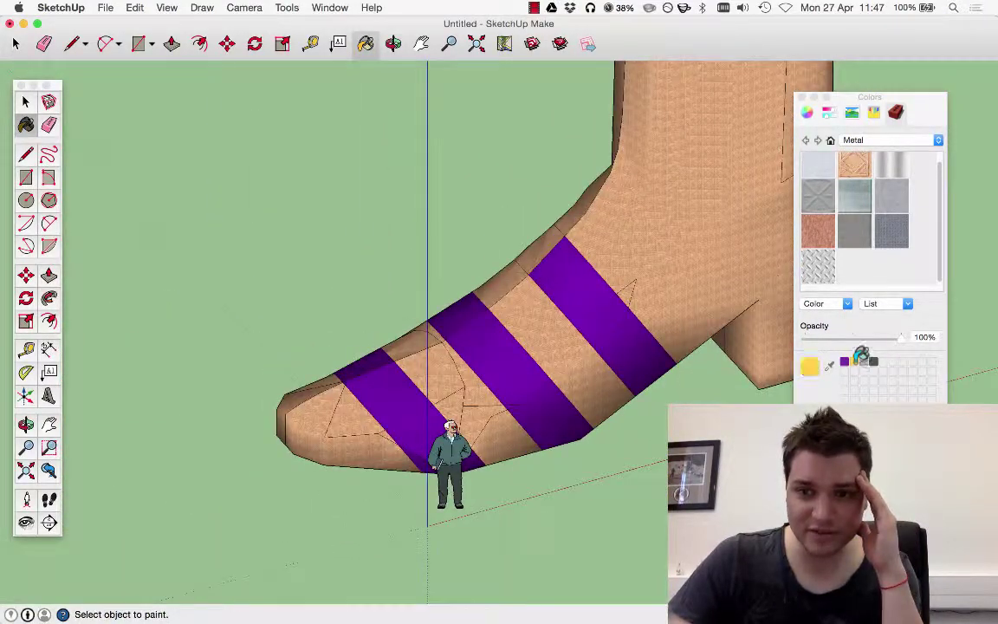
pyautogui.click(357, 414)
pyautogui.click(367, 443)
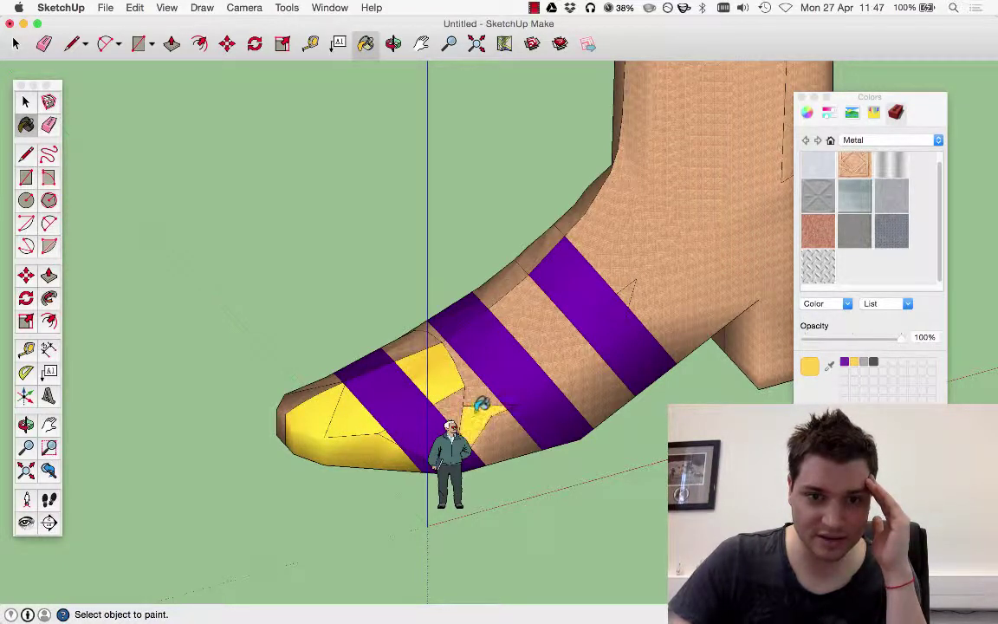
pyautogui.click(471, 376)
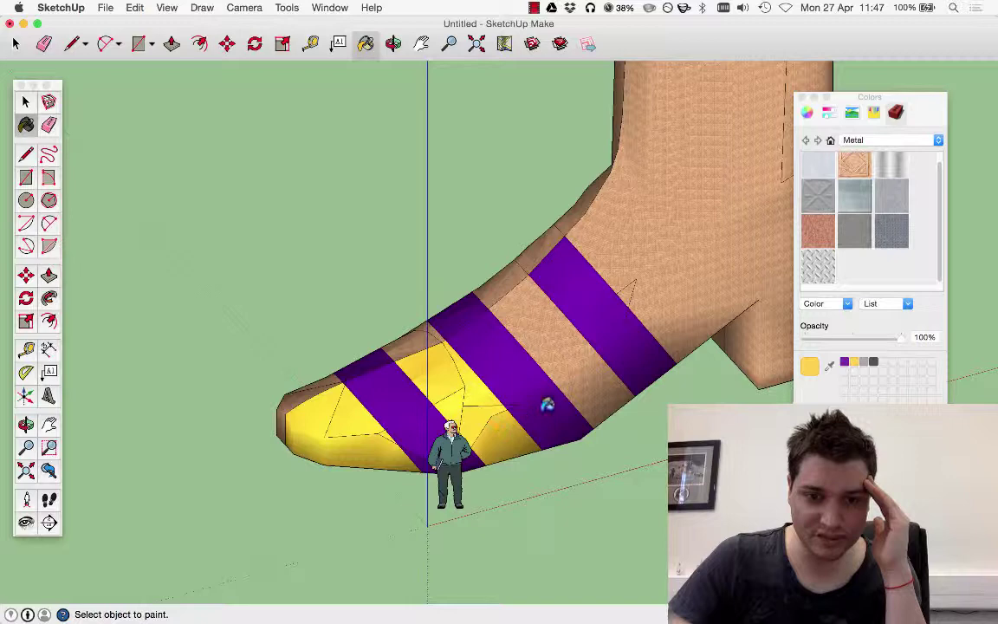
pyautogui.click(530, 342)
pyautogui.click(611, 260)
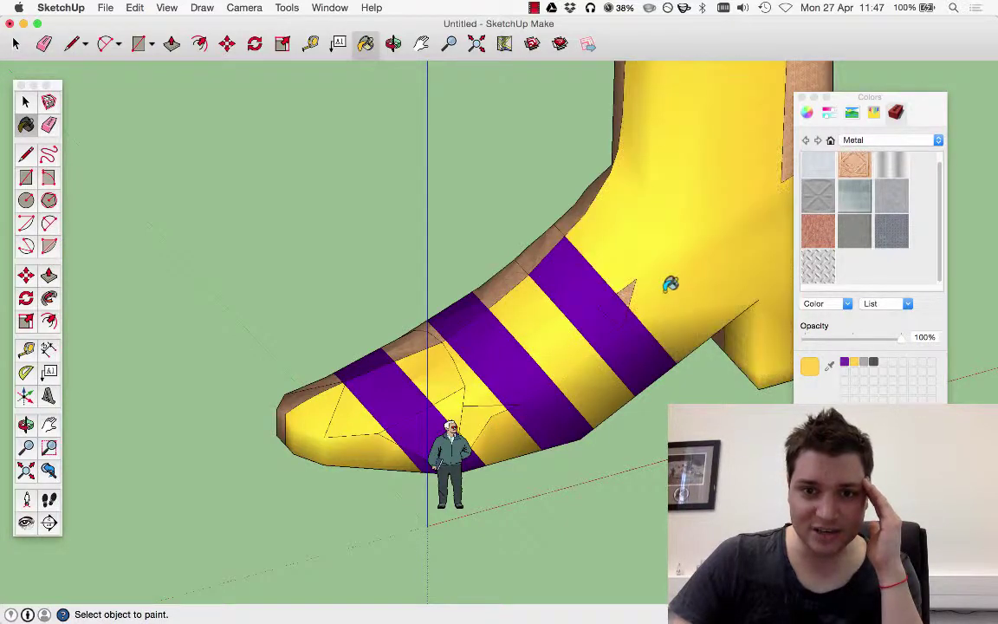
# Paint the toe tip faces grey
pyautogui.scroll(-3, 437, 255)
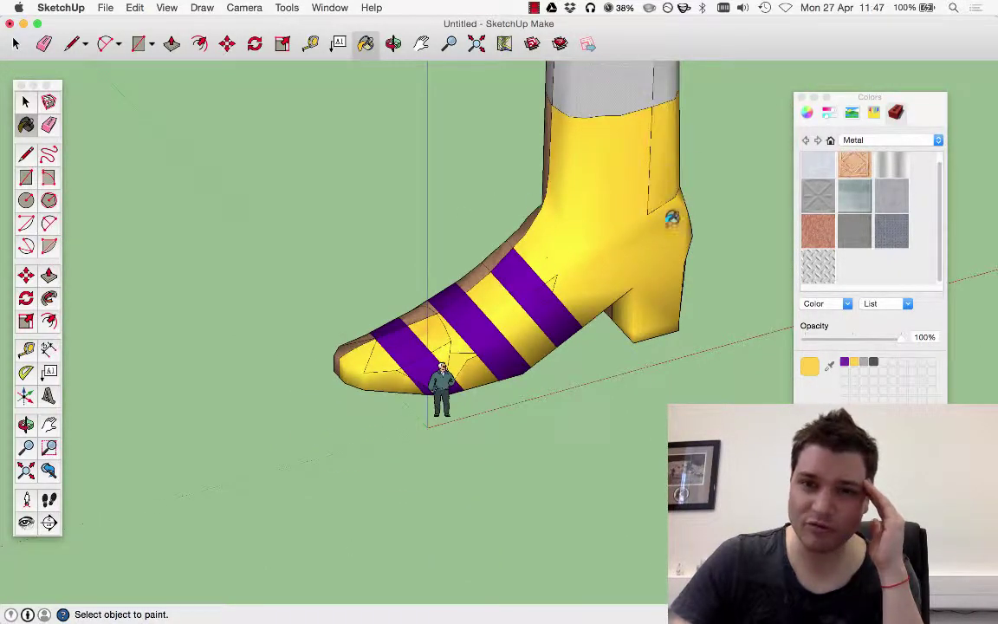
pyautogui.moveTo(675, 216)
pyautogui.mouseDown(button='middle')
pyautogui.moveTo(457, 268)
pyautogui.moveTo(675, 352)
pyautogui.moveTo(538, 347)
pyautogui.moveTo(534, 401)
pyautogui.moveTo(579, 429)
pyautogui.mouseUp(button='middle')
pyautogui.moveTo(579, 241); pyautogui.dragTo(886, 345, button='middle')
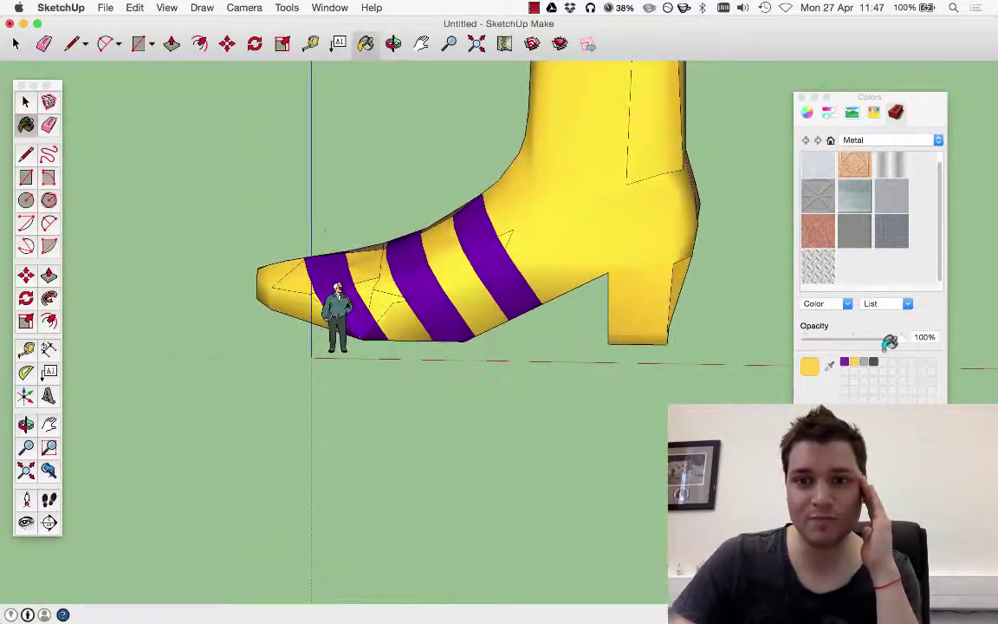
pyautogui.scroll(3, 299, 260)
pyautogui.click(286, 261)
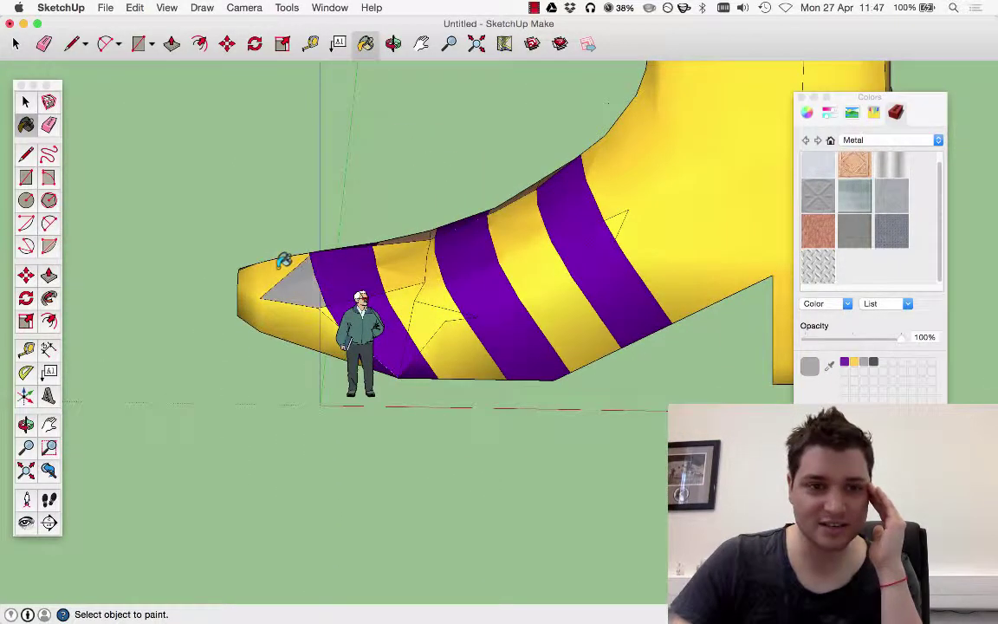
pyautogui.click(271, 276)
pyautogui.moveTo(271, 276)
pyautogui.mouseDown(button='middle')
pyautogui.moveTo(364, 349)
pyautogui.moveTo(363, 340)
pyautogui.mouseUp(button='middle')
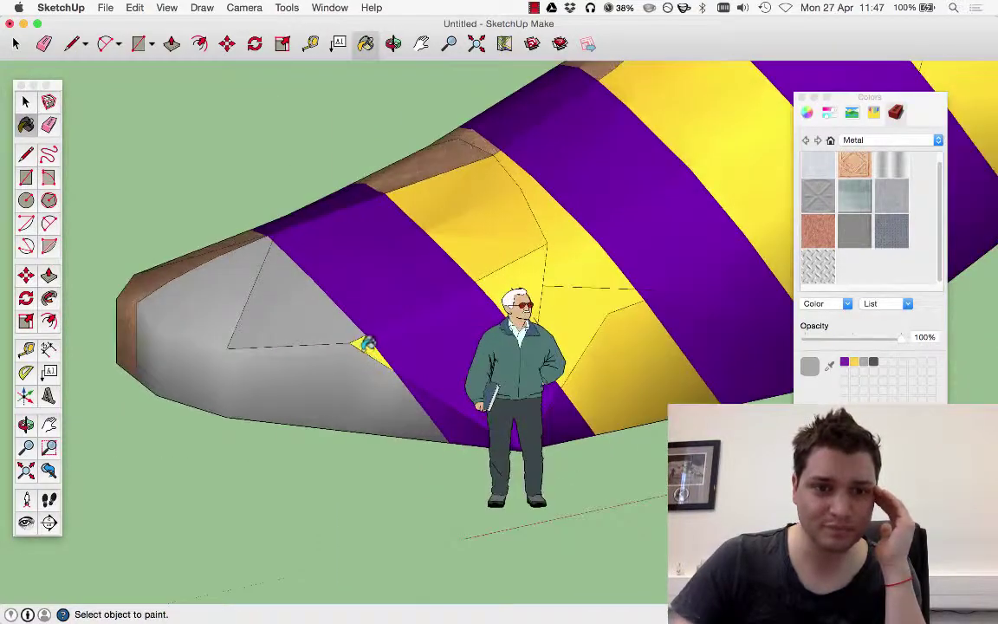
pyautogui.scroll(-5, 390, 339)
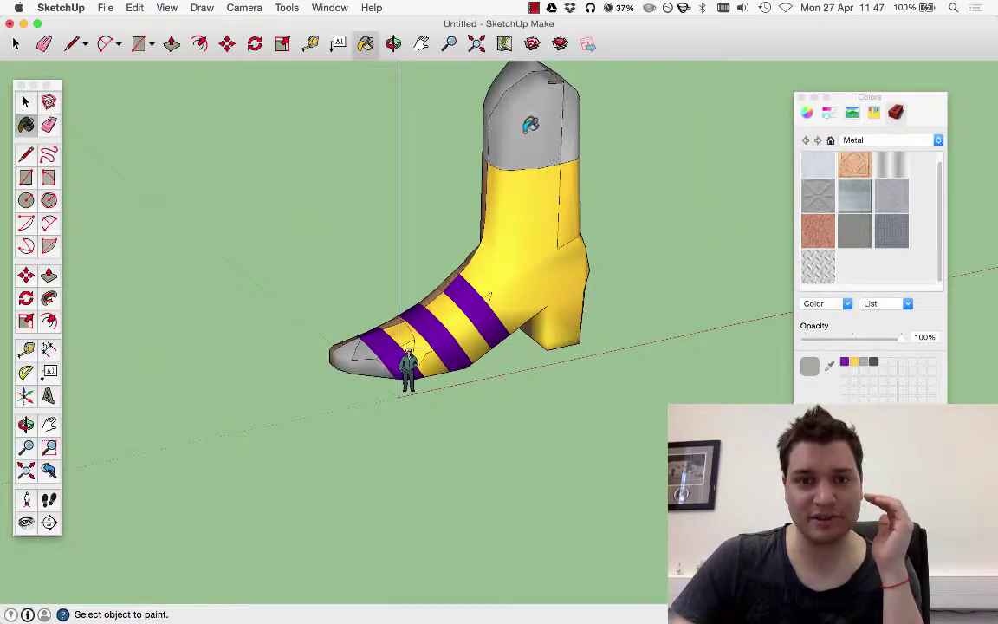
pyautogui.scroll(3, 568, 101)
pyautogui.moveTo(569, 101); pyautogui.dragTo(533, 165, button='middle')
pyautogui.scroll(3, 586, 183)
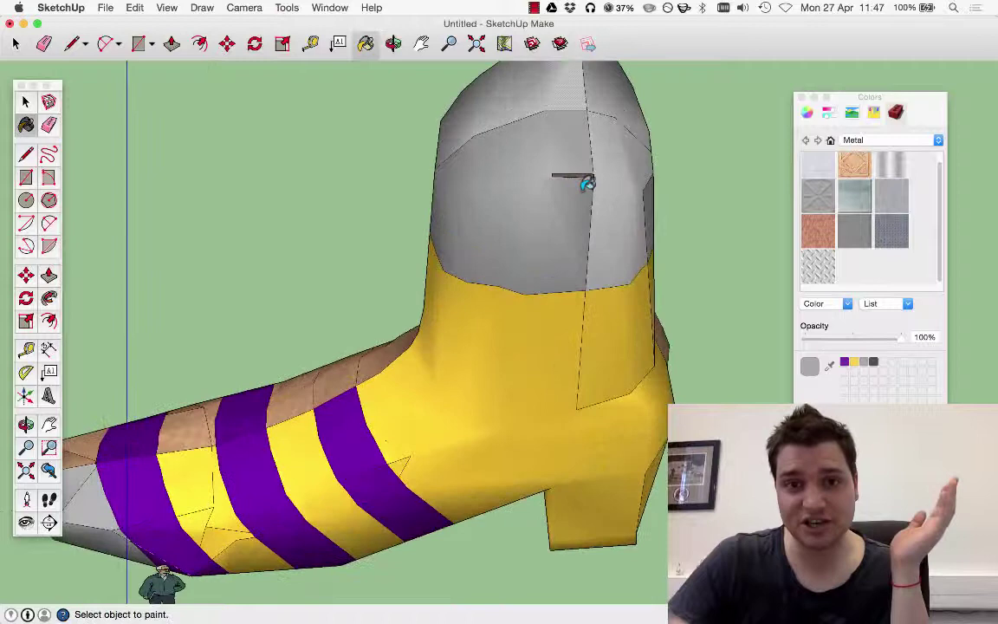
pyautogui.moveTo(601, 169)
pyautogui.mouseDown(button='middle')
pyautogui.moveTo(517, 203)
pyautogui.moveTo(531, 250)
pyautogui.mouseUp(button='middle')
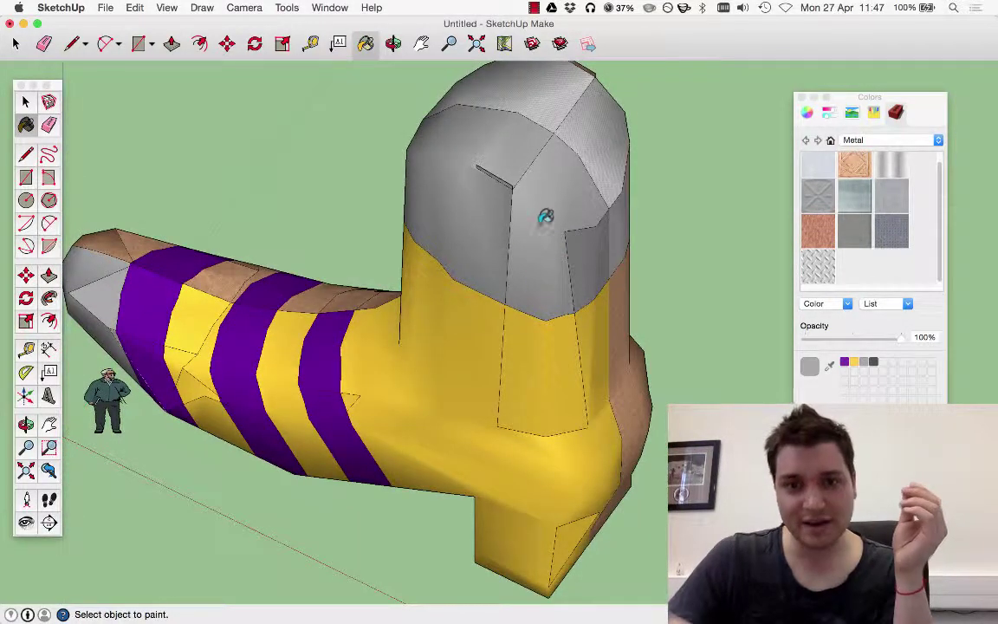
pyautogui.moveTo(416, 216); pyautogui.dragTo(369, 273, button='middle')
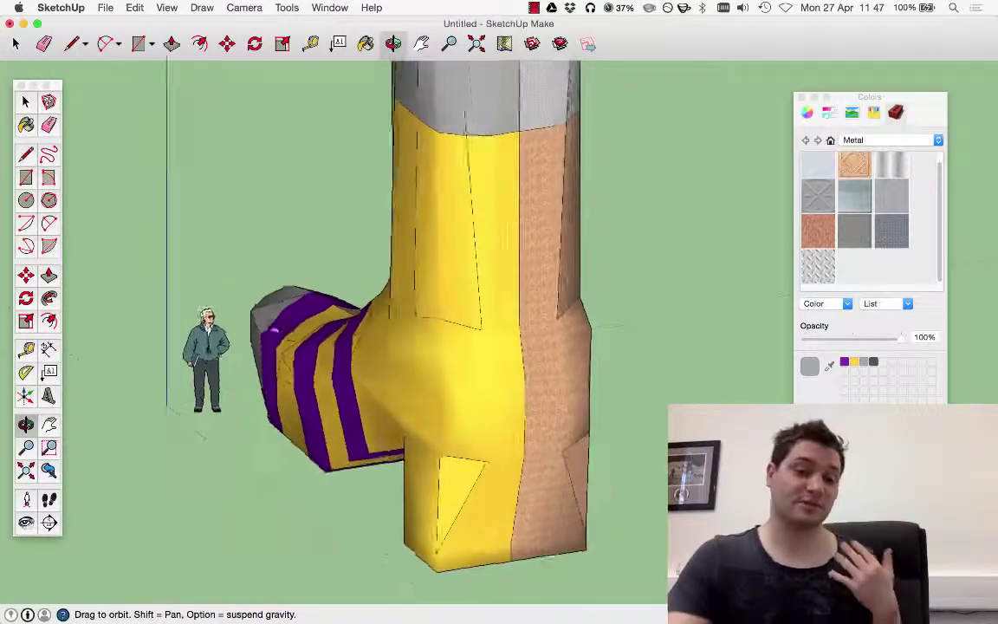
pyautogui.moveTo(272, 329); pyautogui.dragTo(152, 168, button='middle')
pyautogui.click(25, 102)
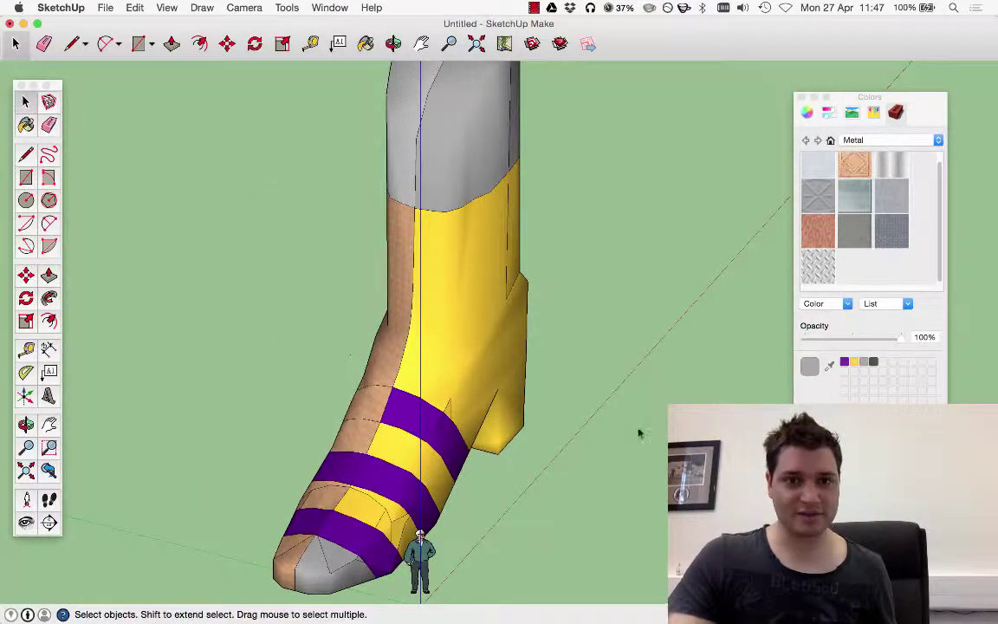
pyautogui.moveTo(639, 434); pyautogui.dragTo(298, 350, button='middle')
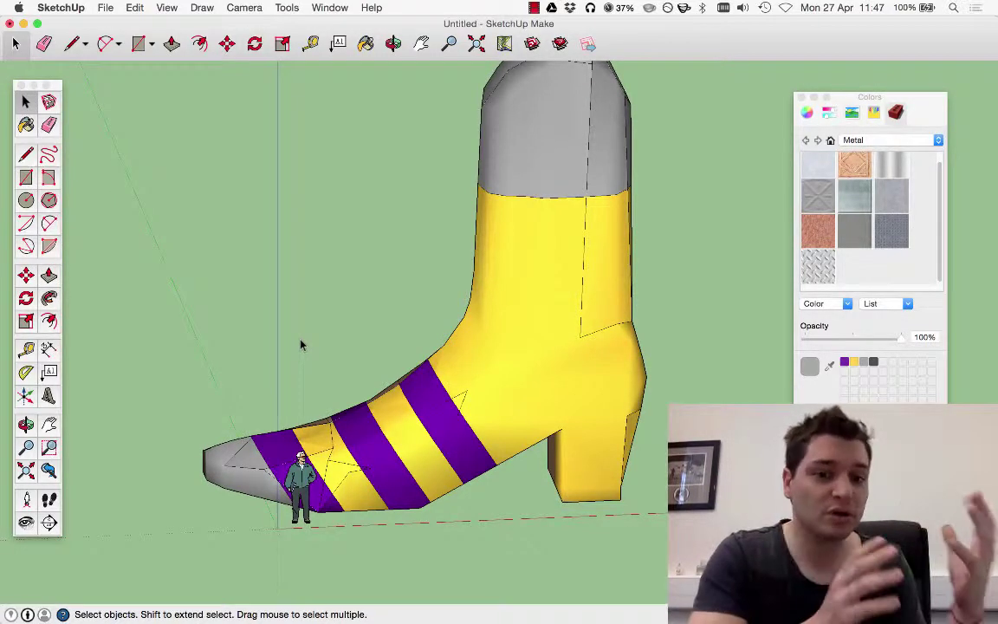
pyautogui.scroll(-3, 321, 362)
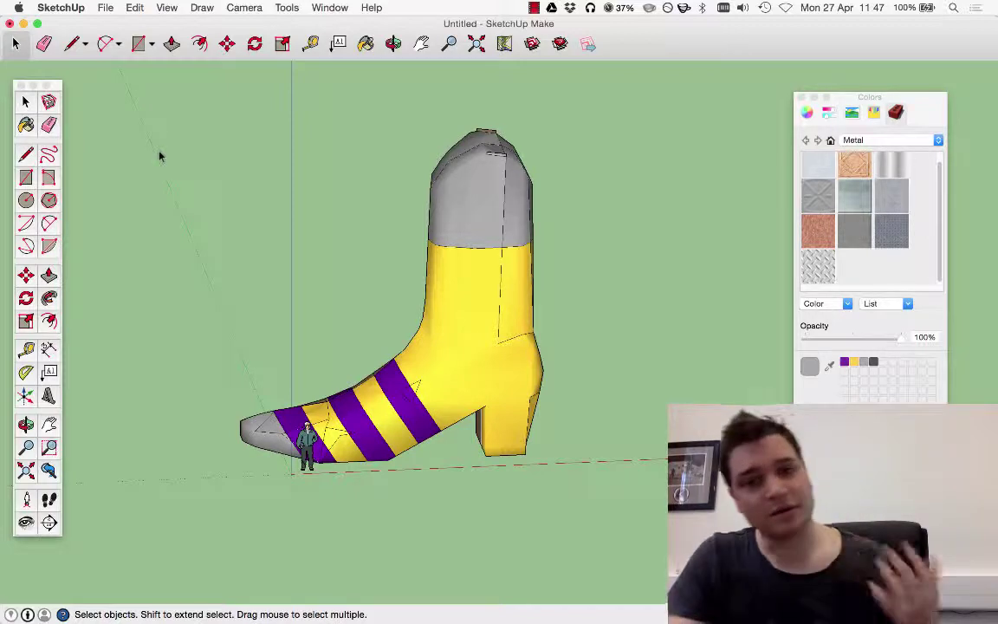
pyautogui.moveTo(304, 348); pyautogui.dragTo(494, 386, button='middle')
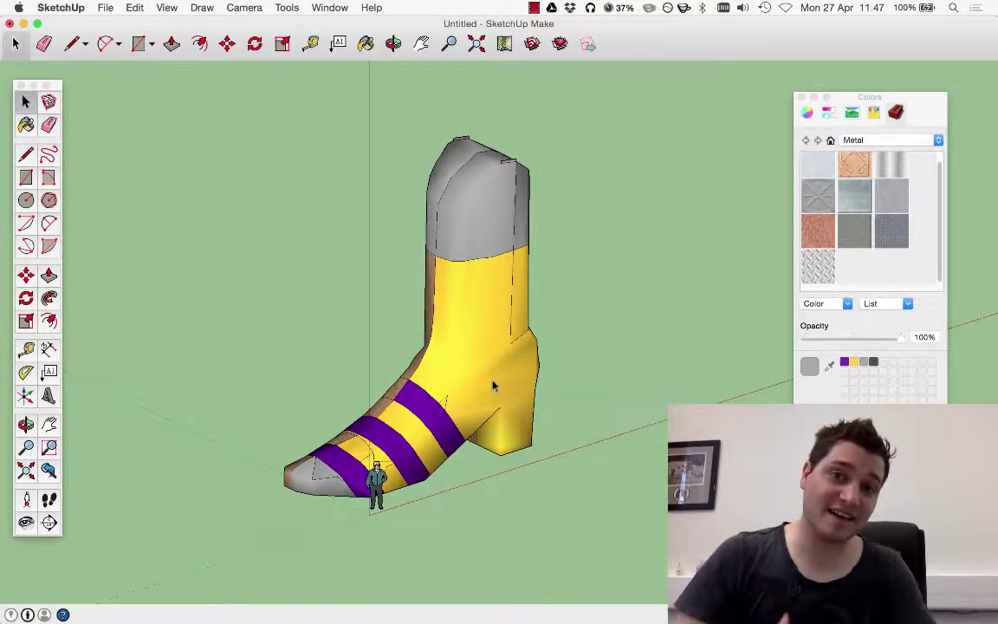